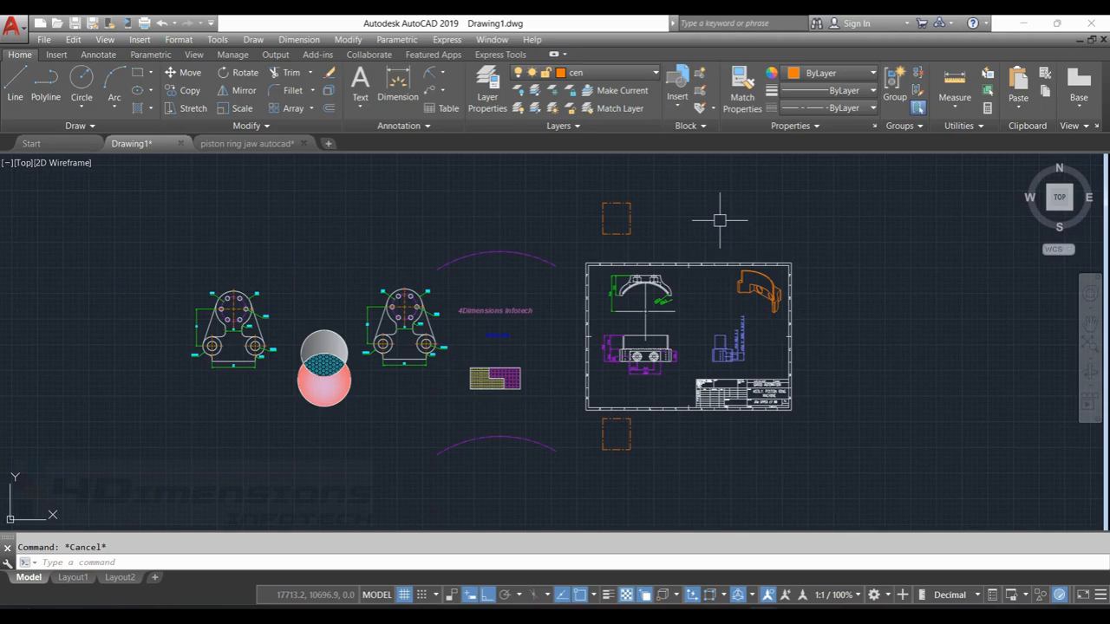
Step: Lock the cen layer and check its upper rectangle in the drawing
left_click(632, 75)
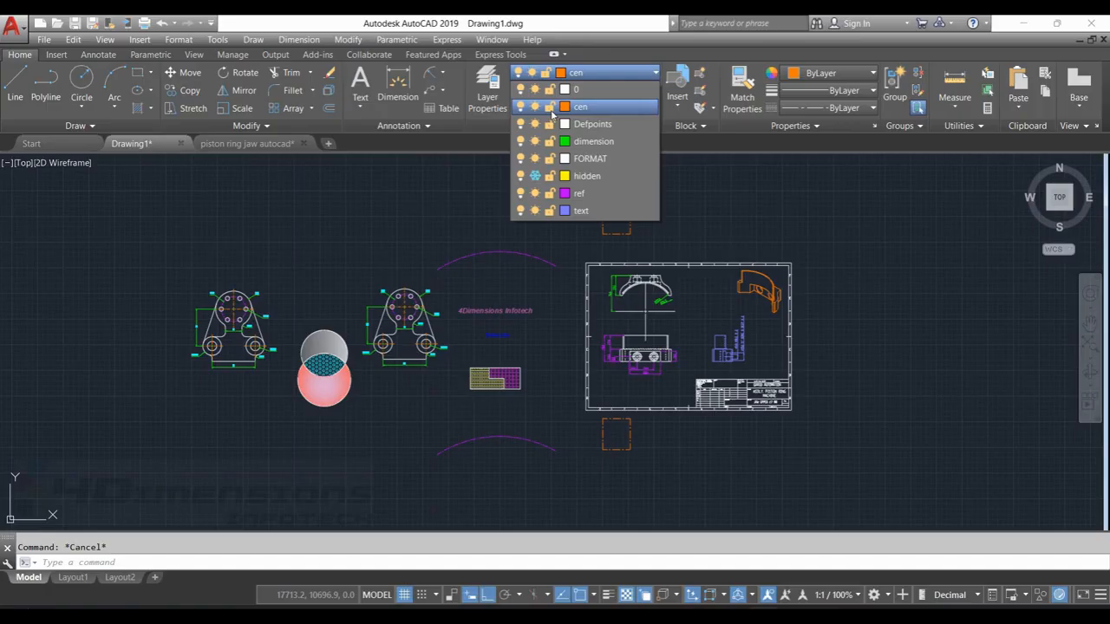
left_click(550, 108)
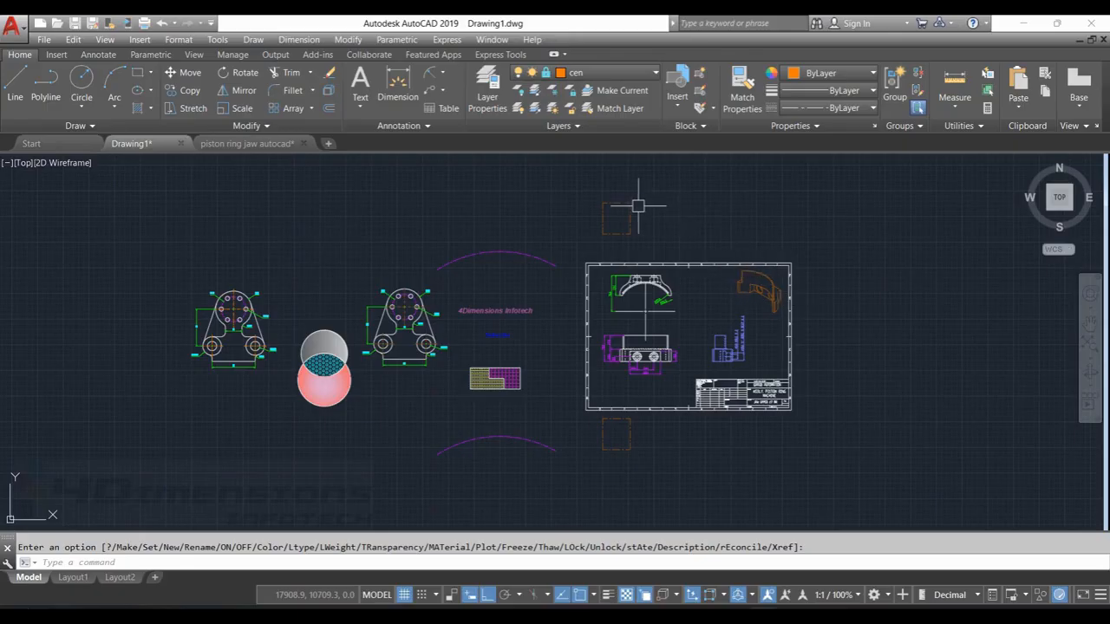
mouse_move(626, 205)
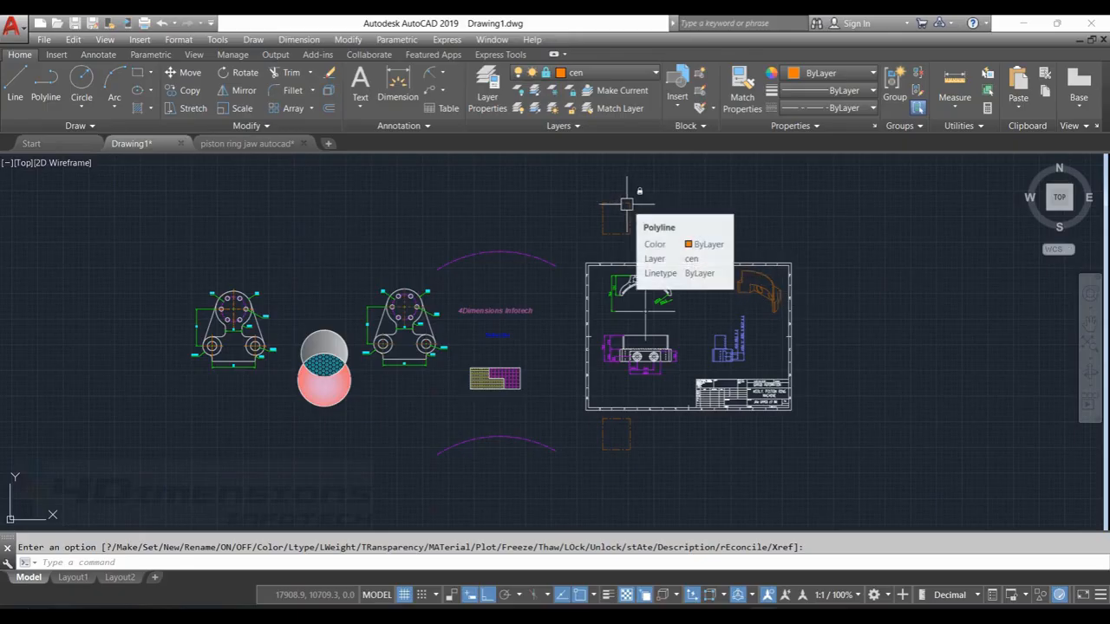
scroll(627, 205, "up", 4)
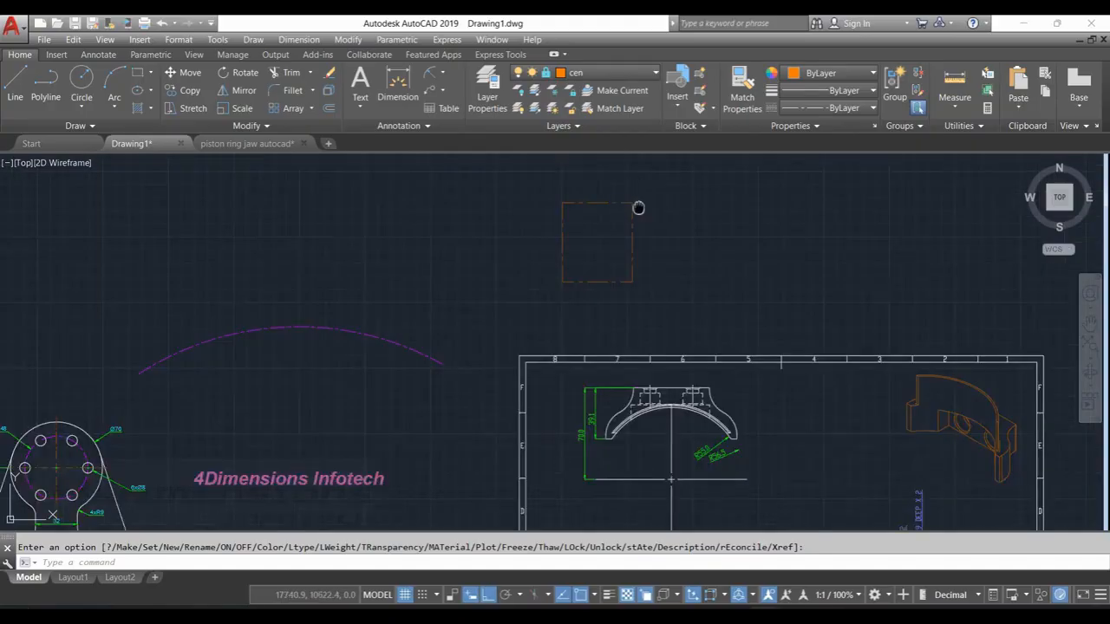
key("Return")
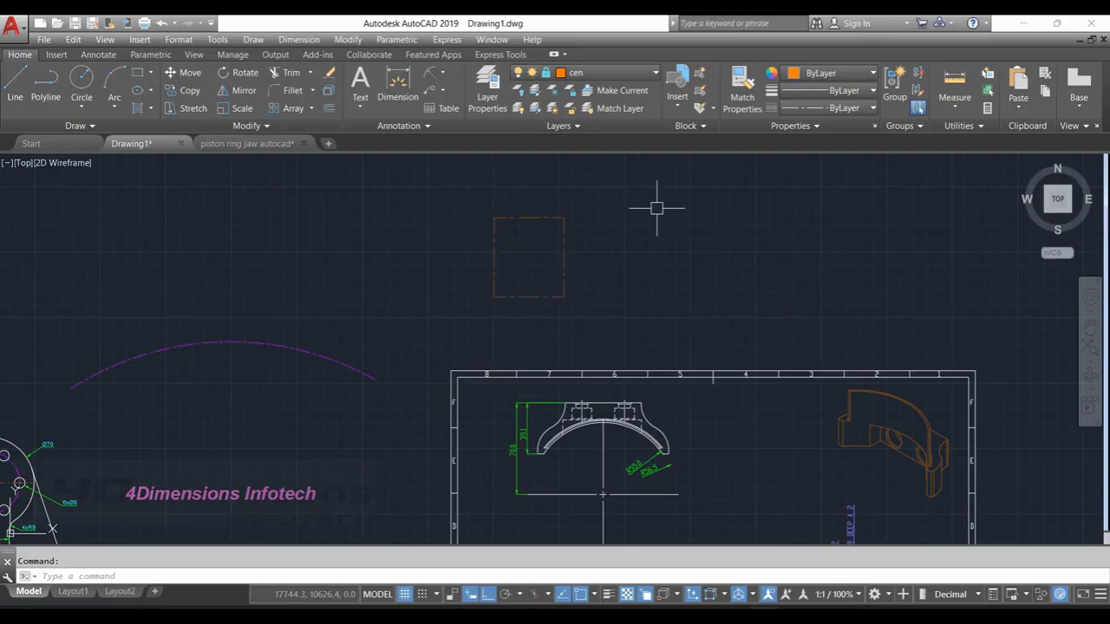
scroll(607, 212, "down", 4)
key("Escape")
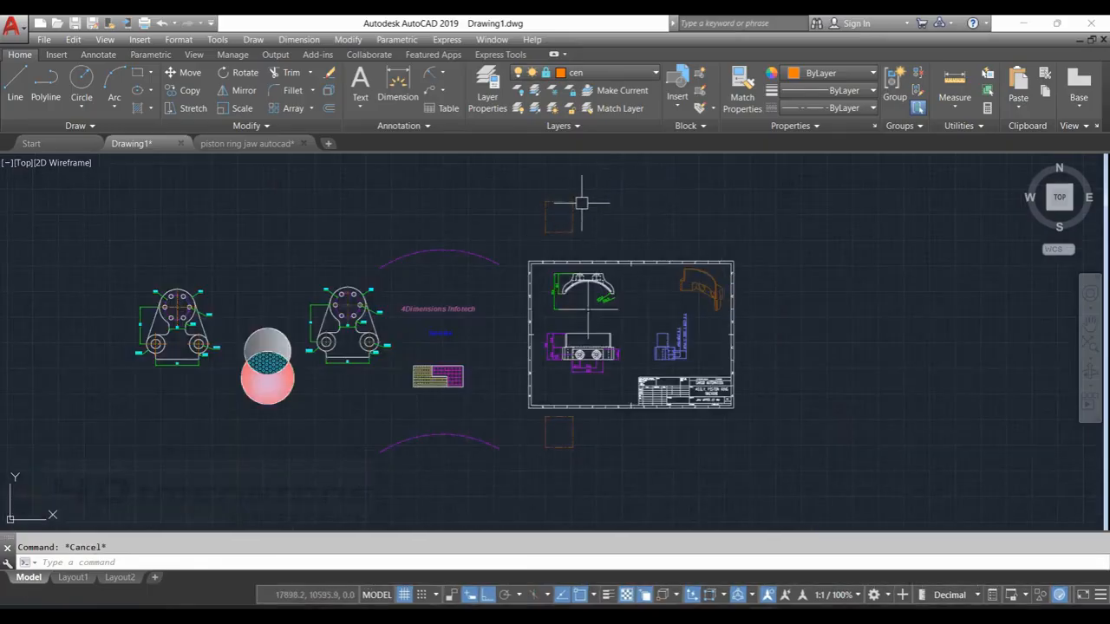
Step: Unlock the cen layer
left_click(607, 73)
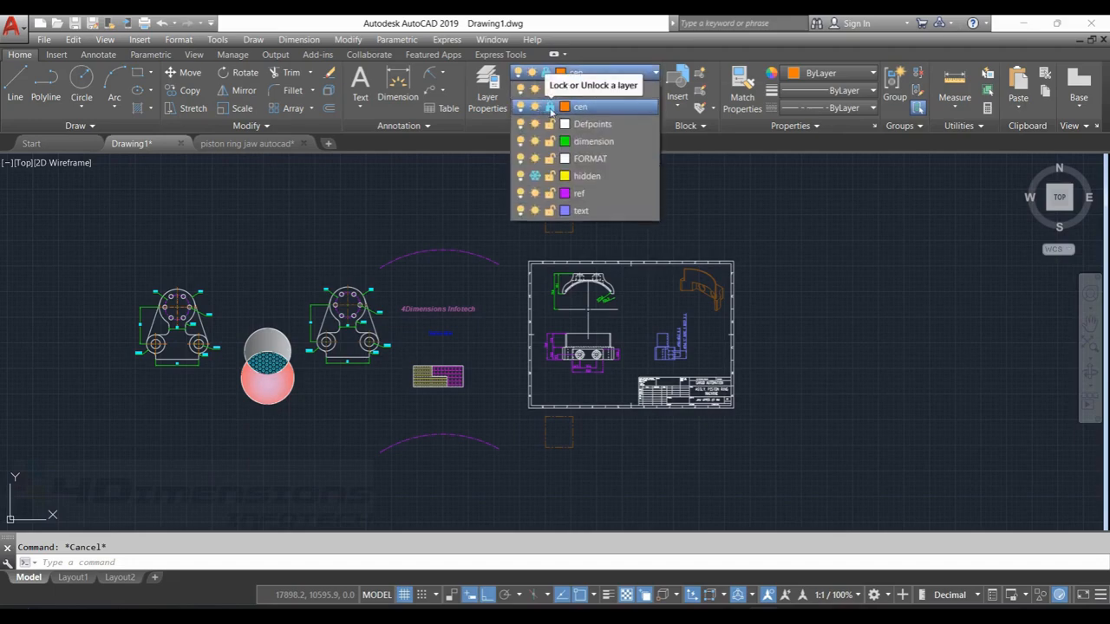
left_click(550, 108)
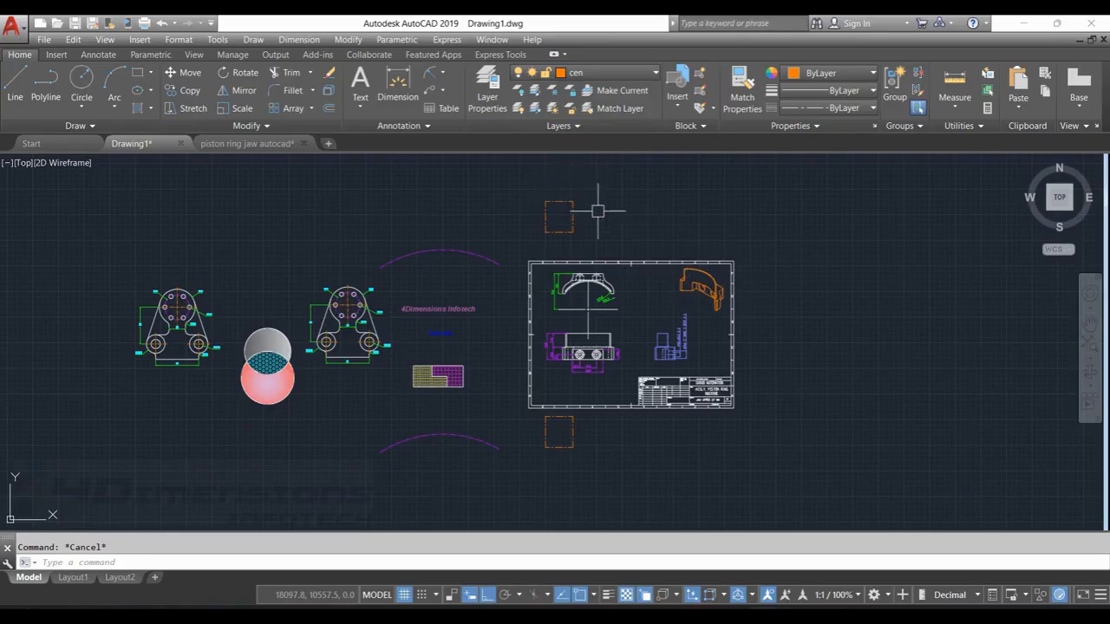
middle_click_drag(610, 189, 714, 168)
Step: Thaw the hidden layer in all viewports
left_click(580, 73)
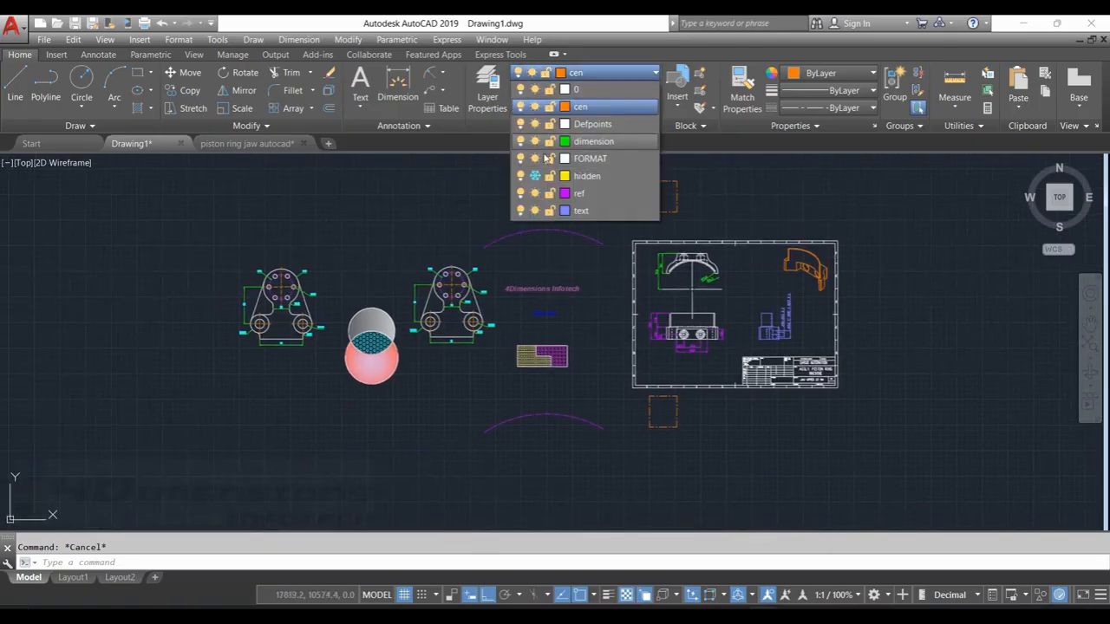
left_click(534, 178)
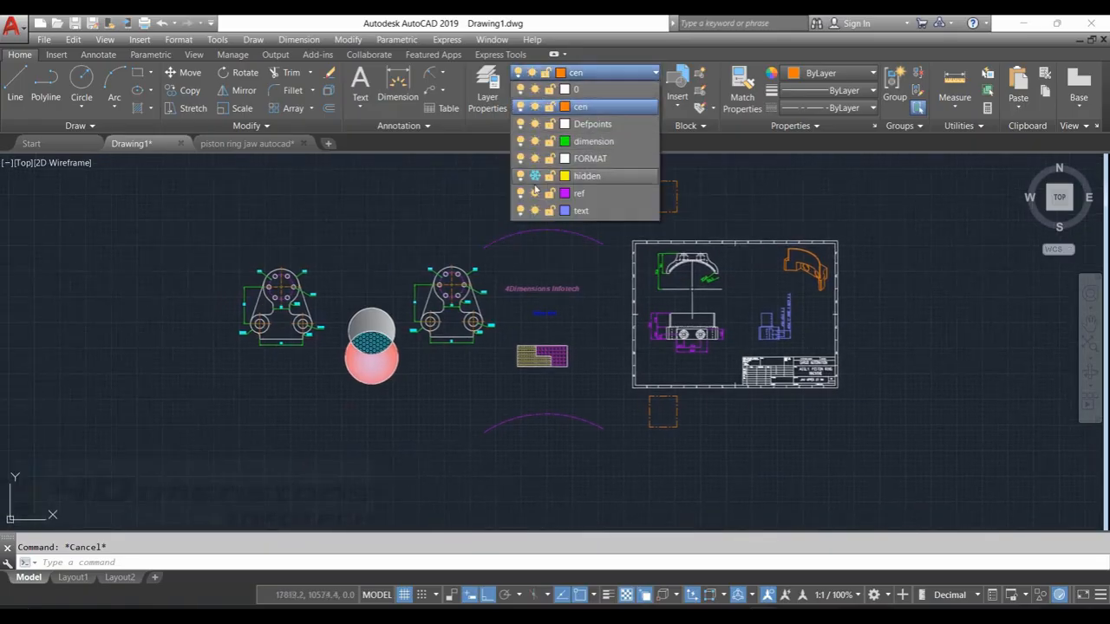
left_click(535, 178)
left_click(615, 72)
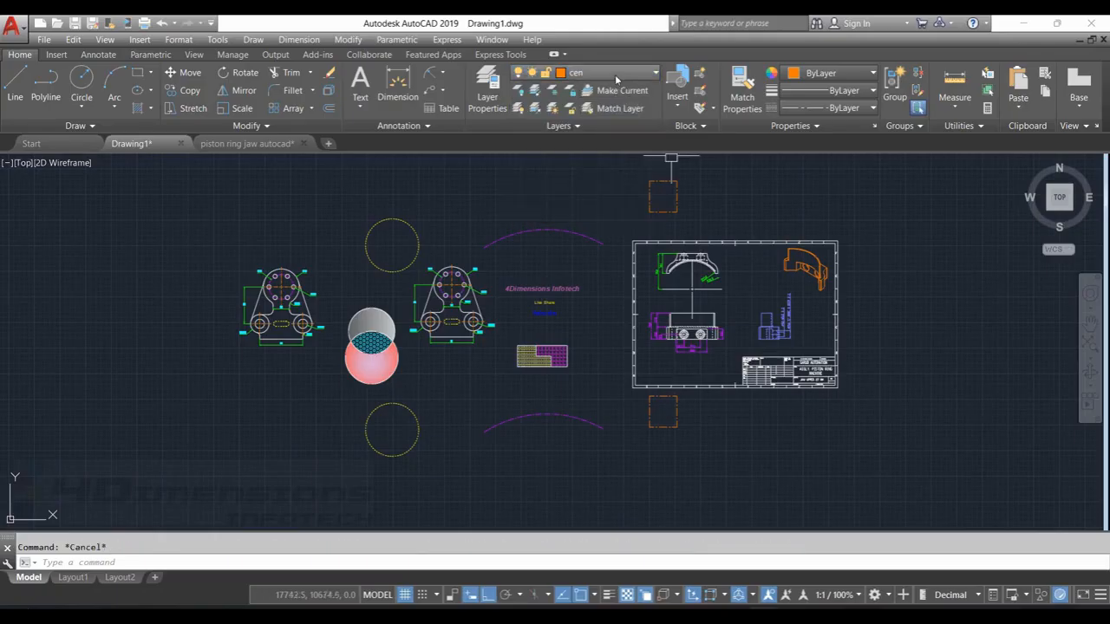
Step: Freeze the hidden layer in all viewports and thaw it again
left_click(614, 73)
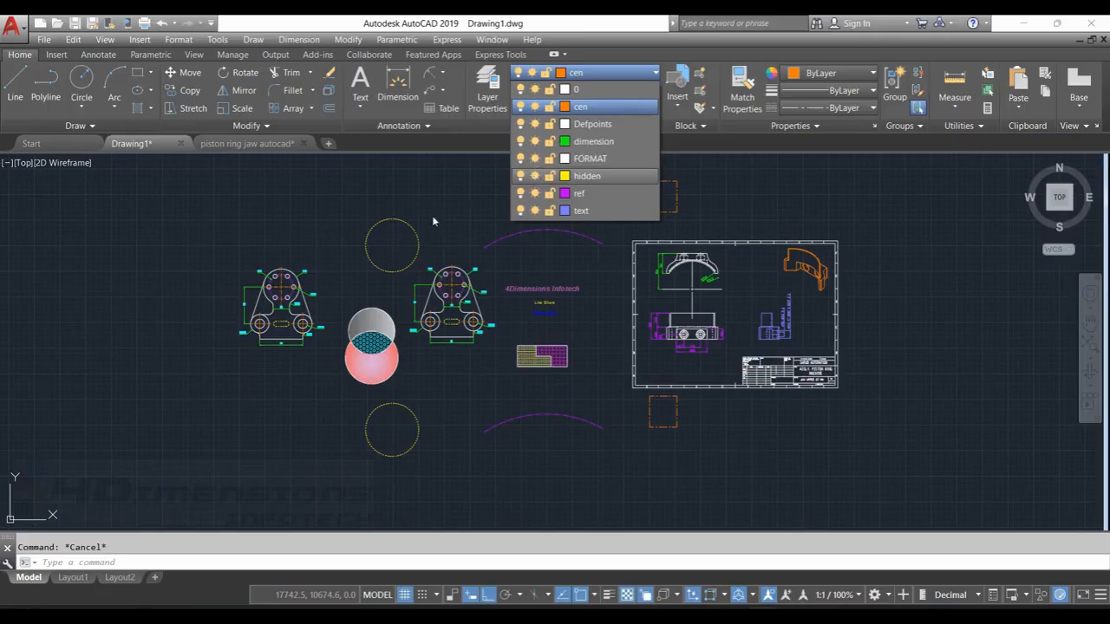
left_click(534, 176)
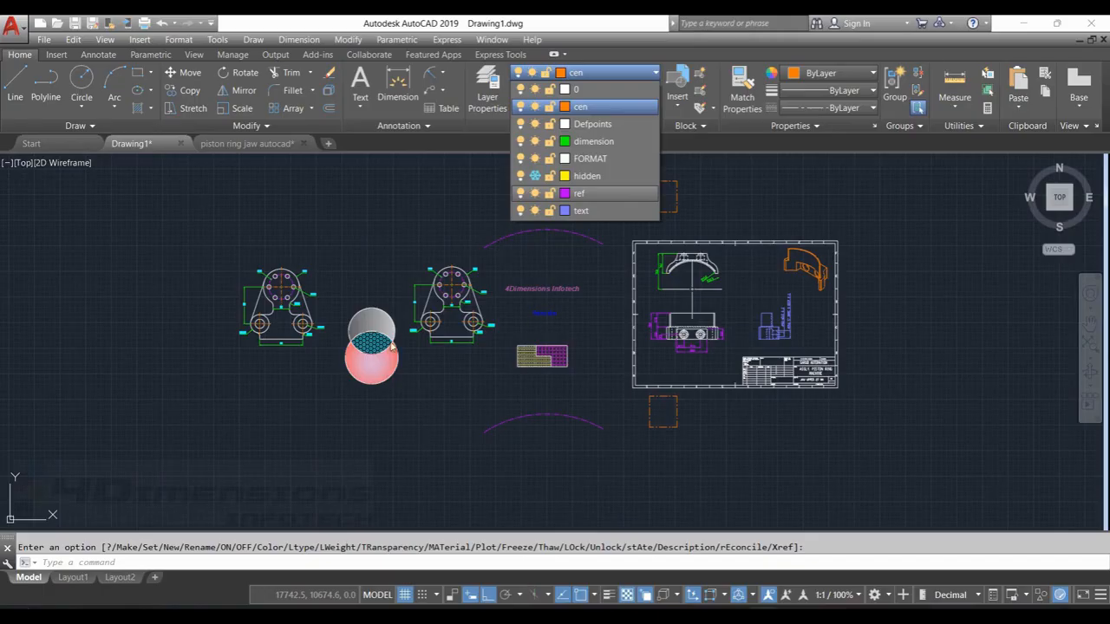
left_click(535, 176)
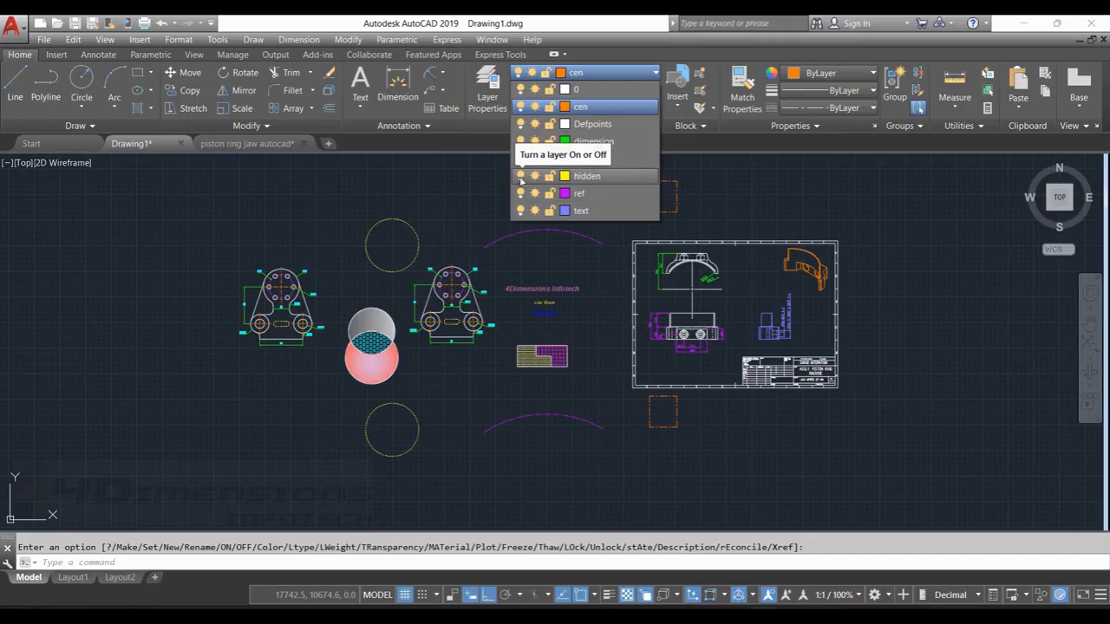
Step: Turn the hidden layer off and back on
left_click(520, 176)
left_click(521, 176)
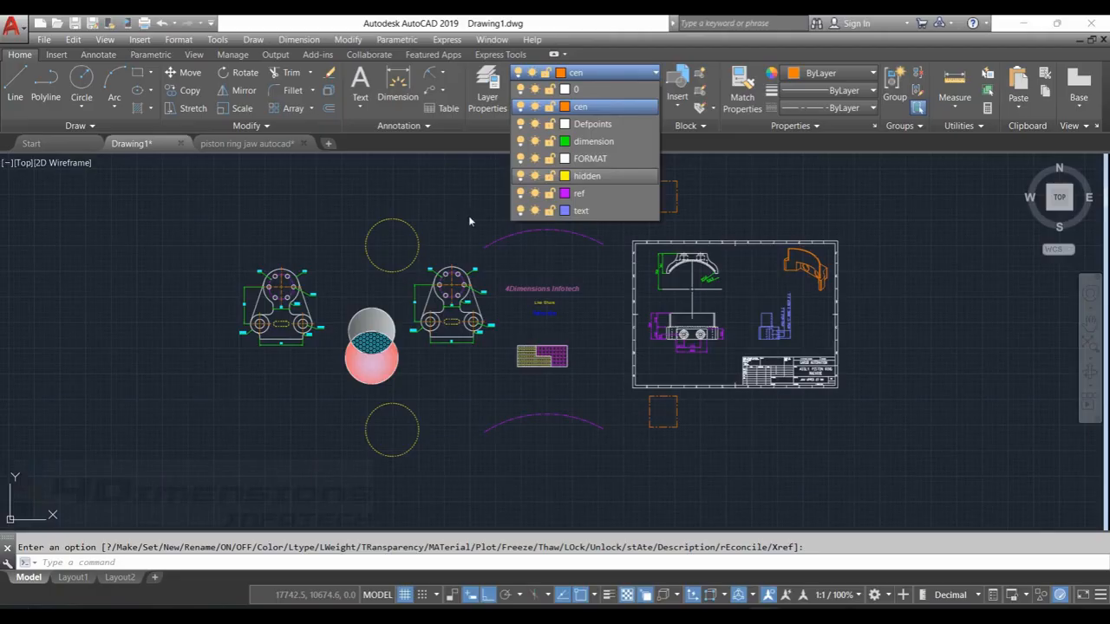
key("Escape")
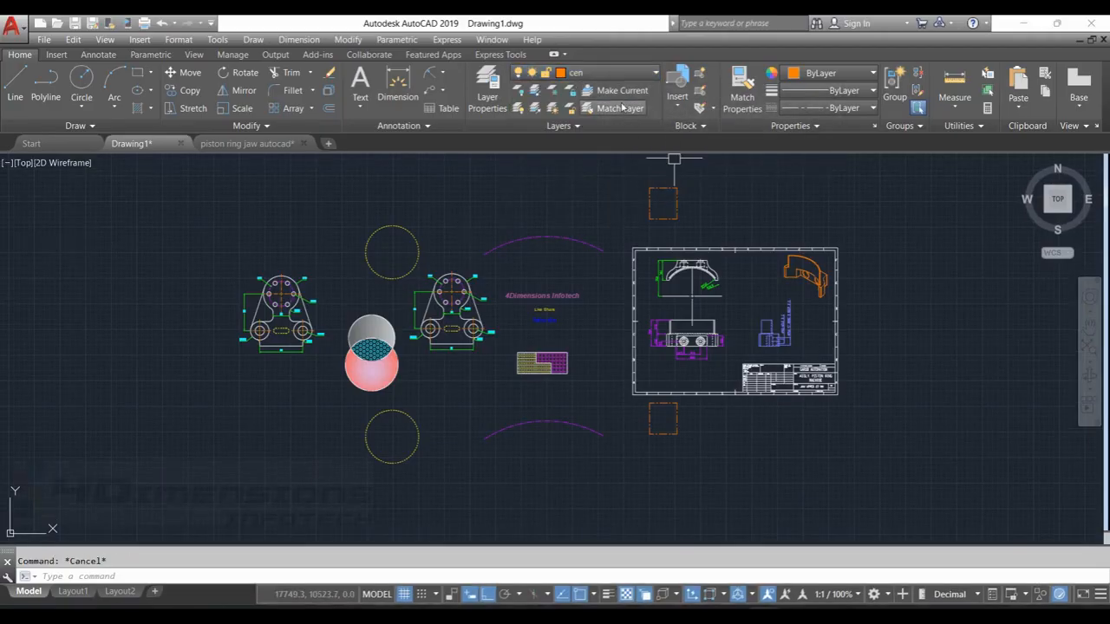
Step: Turn off the current layer cen and inspect the drawing without its centre lines
left_click(606, 72)
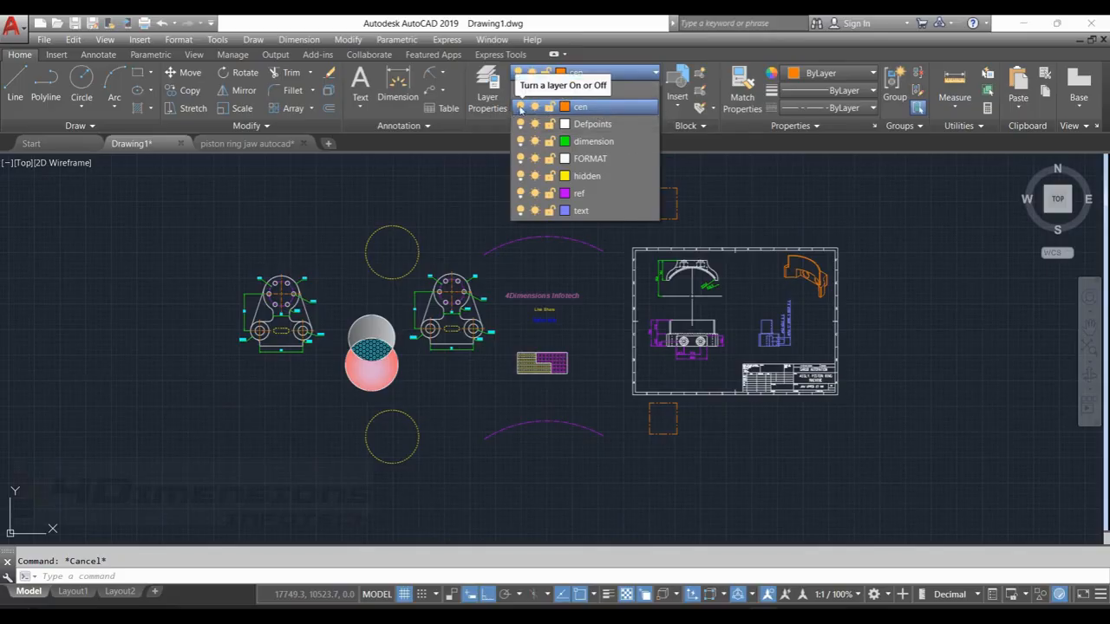
left_click(520, 108)
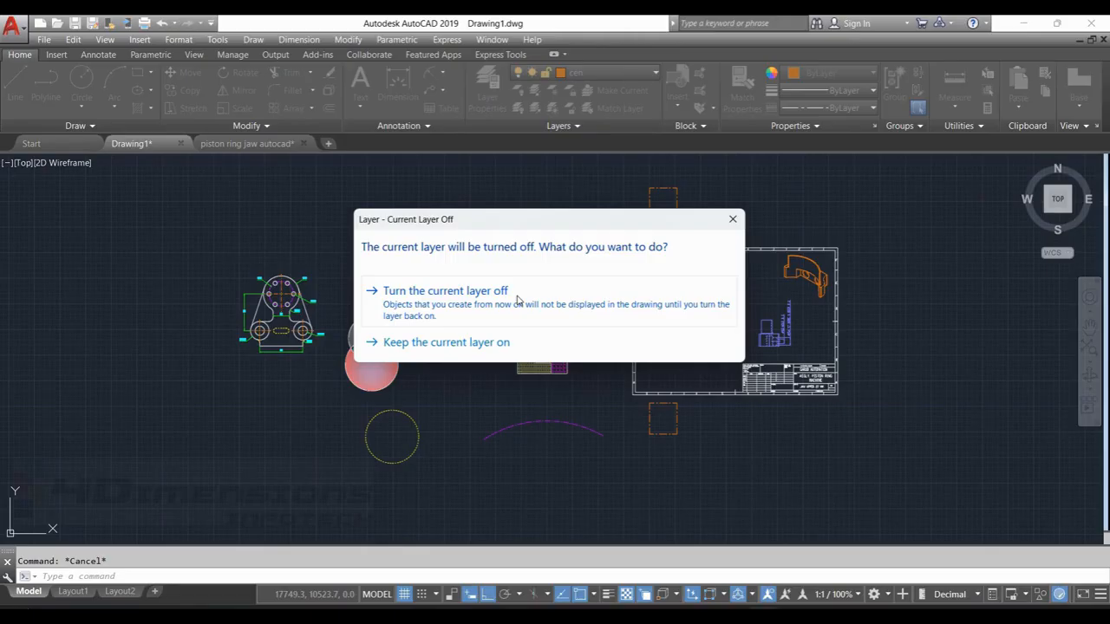
left_click(465, 293)
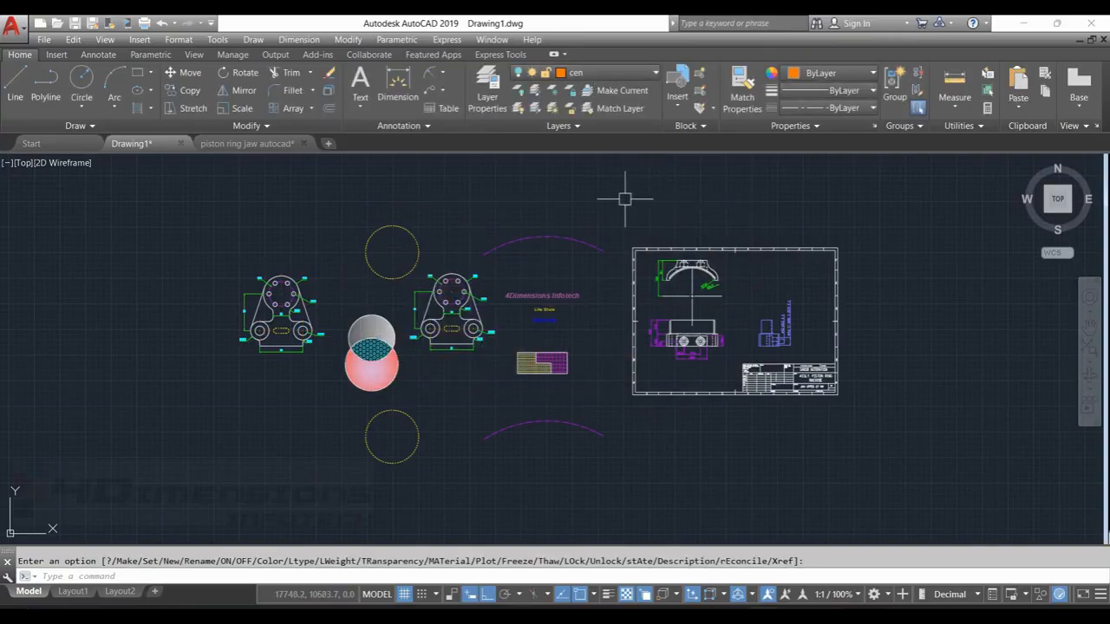
scroll(267, 346, "up", 4)
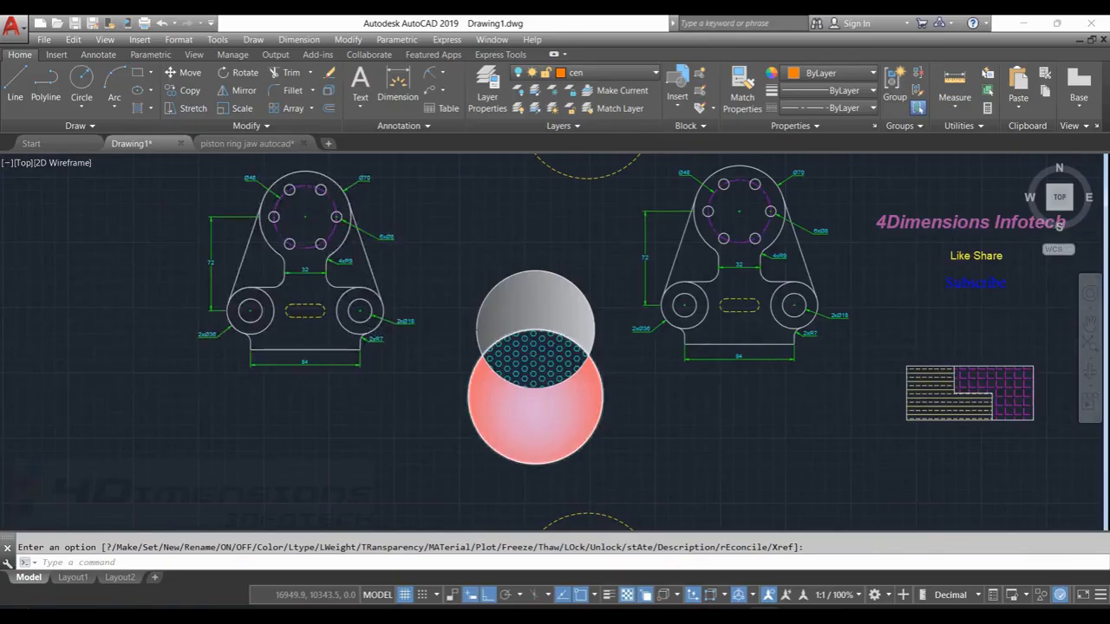
Step: Turn the cen layer back on and check the centre lines in both plate drawings and the framed sheet
scroll(351, 289, "down", 4)
left_click(555, 72)
left_click(576, 107)
scroll(319, 325, "up", 4)
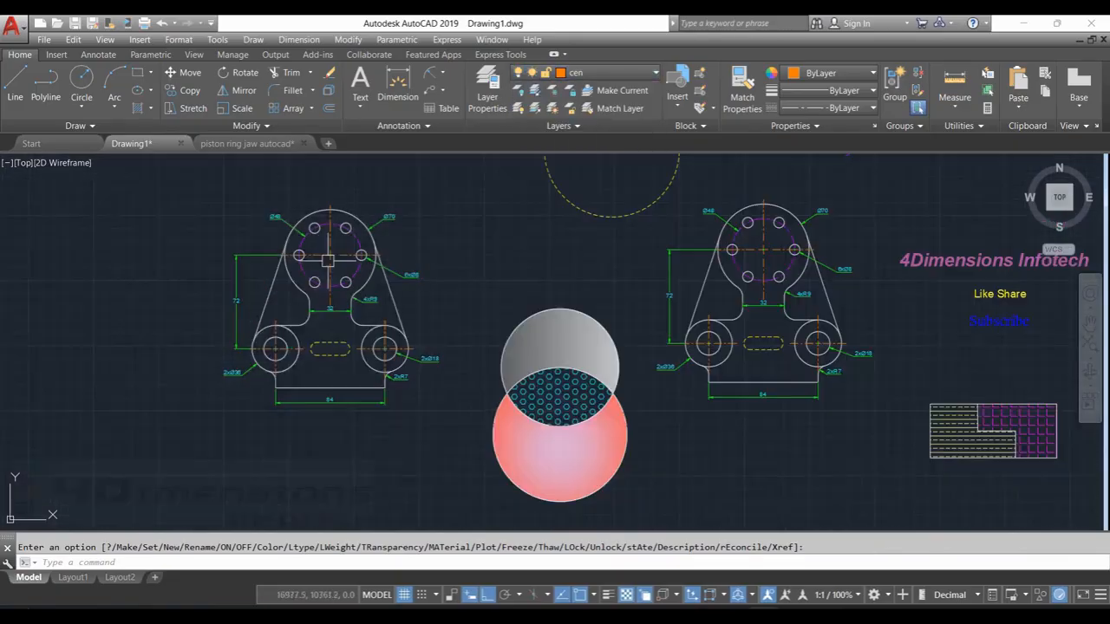
scroll(444, 252, "down", 2)
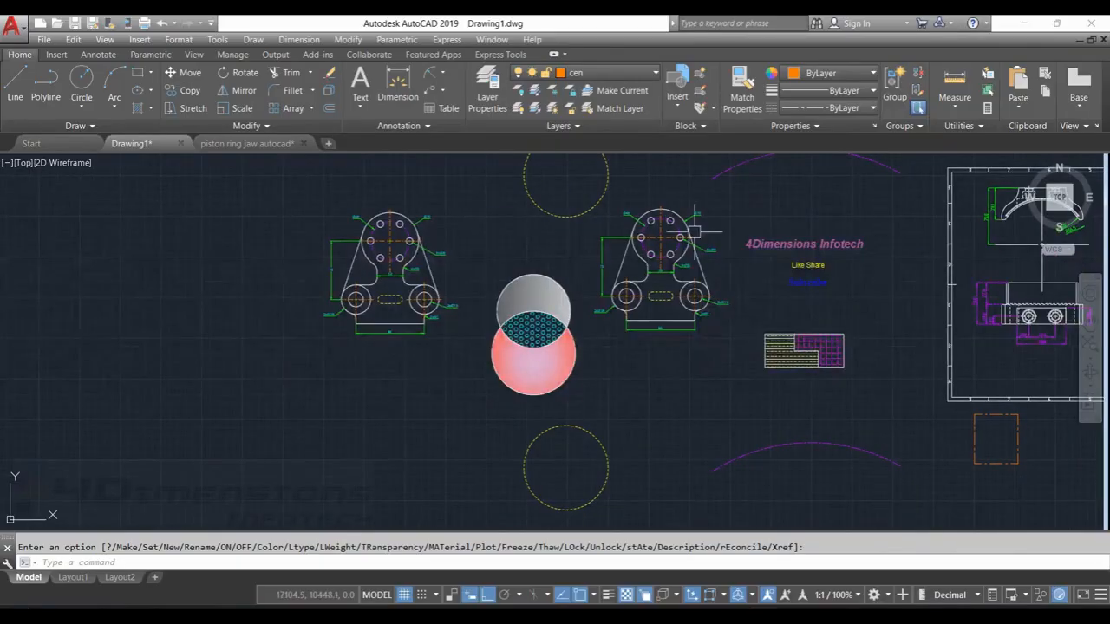
middle_click_drag(953, 244, 626, 265)
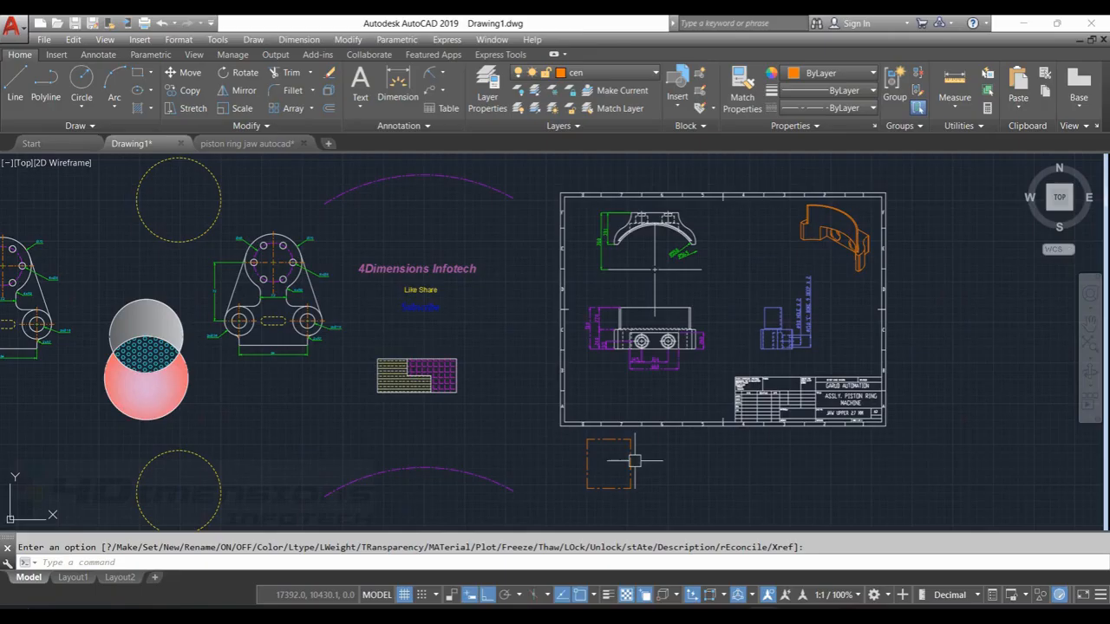
scroll(650, 382, "down", 2)
Step: Try to freeze the current layer cen in all viewports
left_click(572, 73)
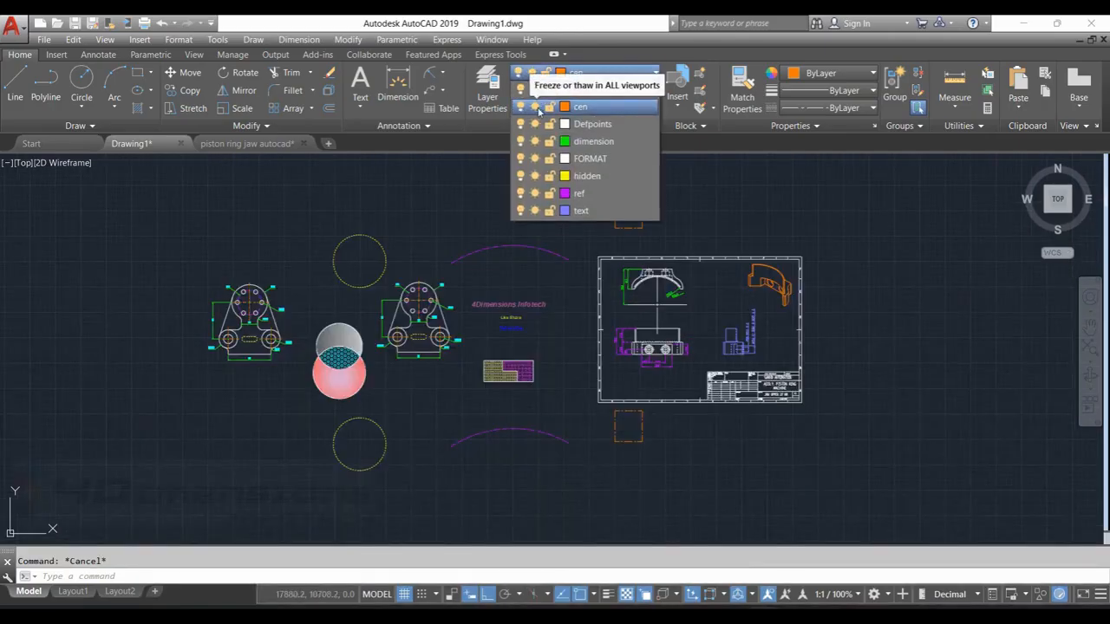
left_click(535, 107)
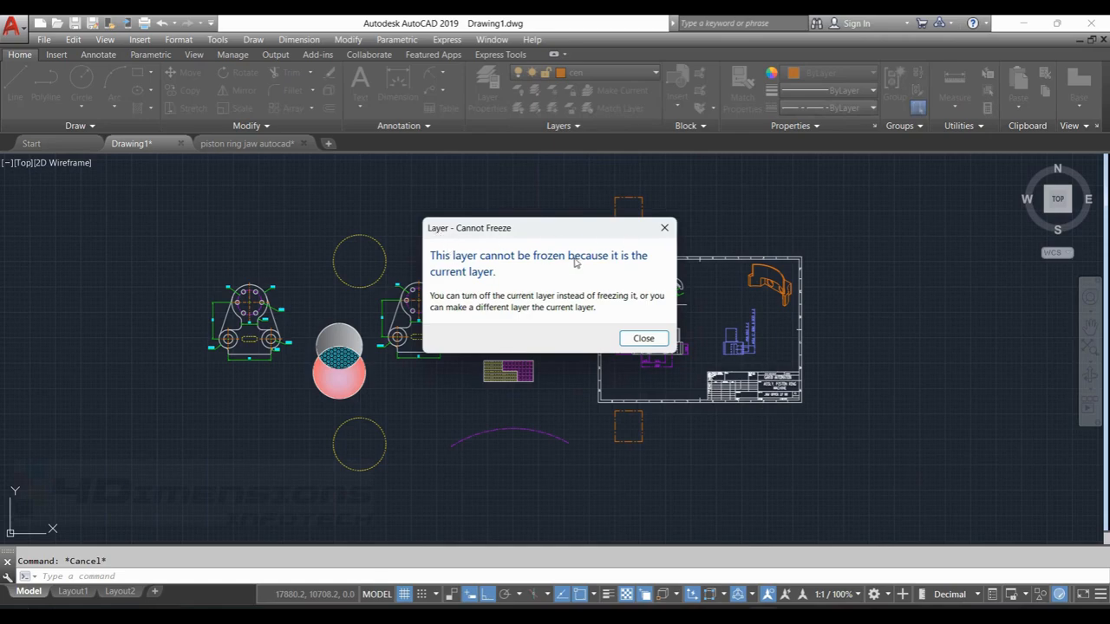
left_click(640, 338)
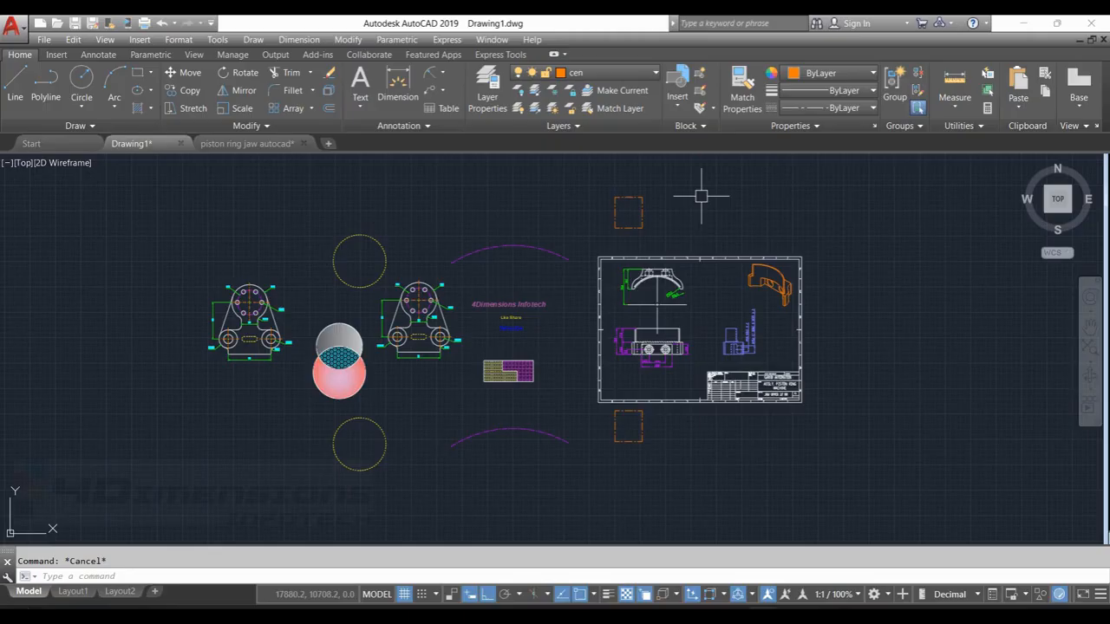
key("ctrl+Tab")
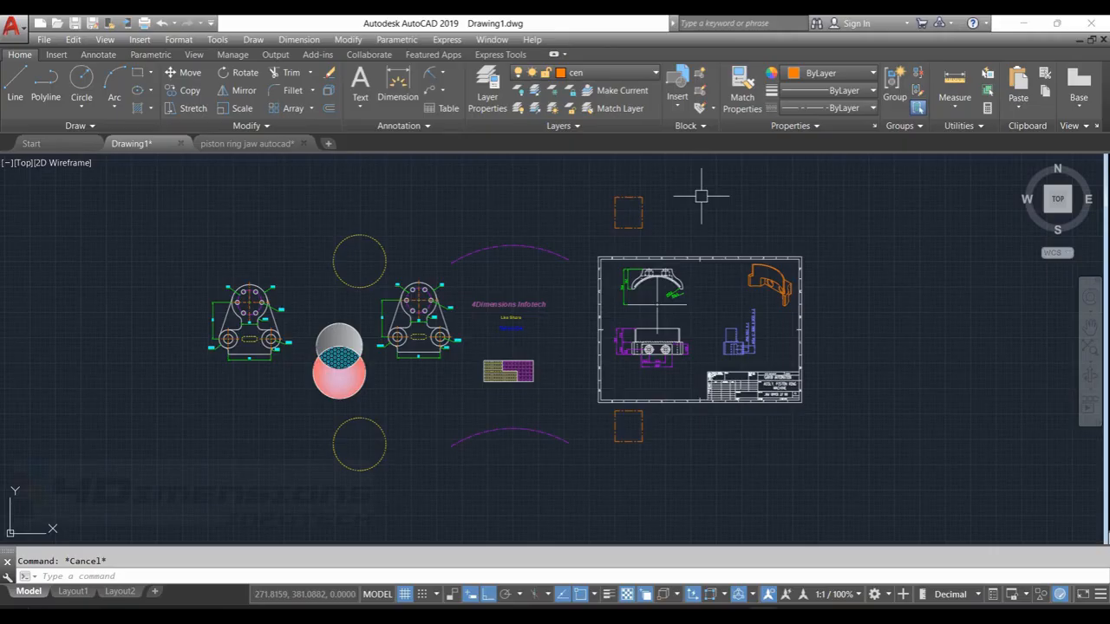
left_click(625, 74)
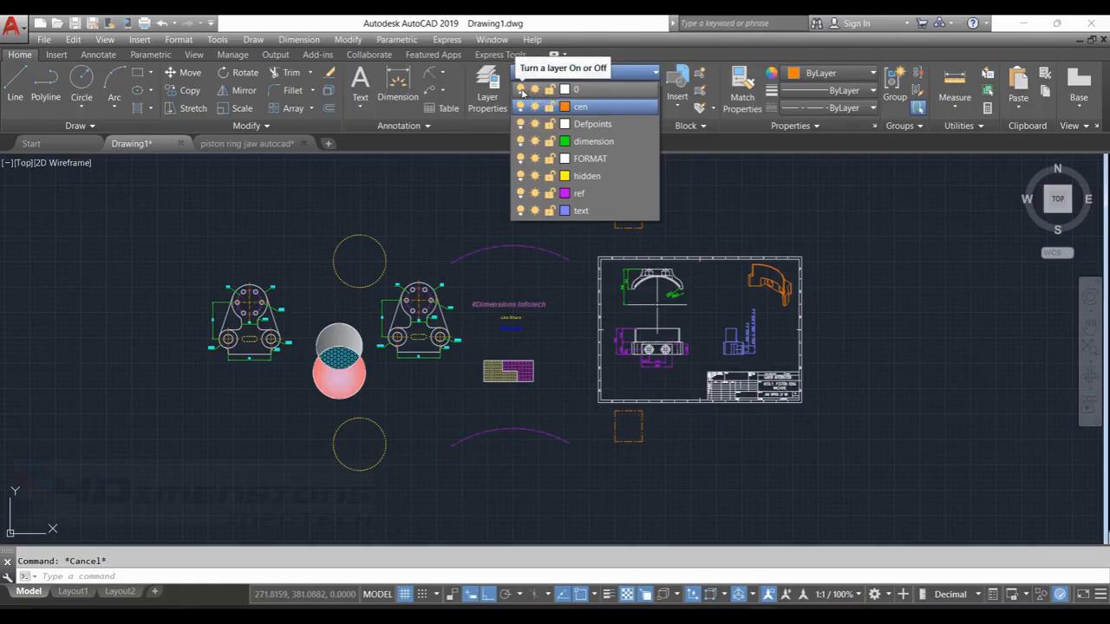
left_click(671, 165)
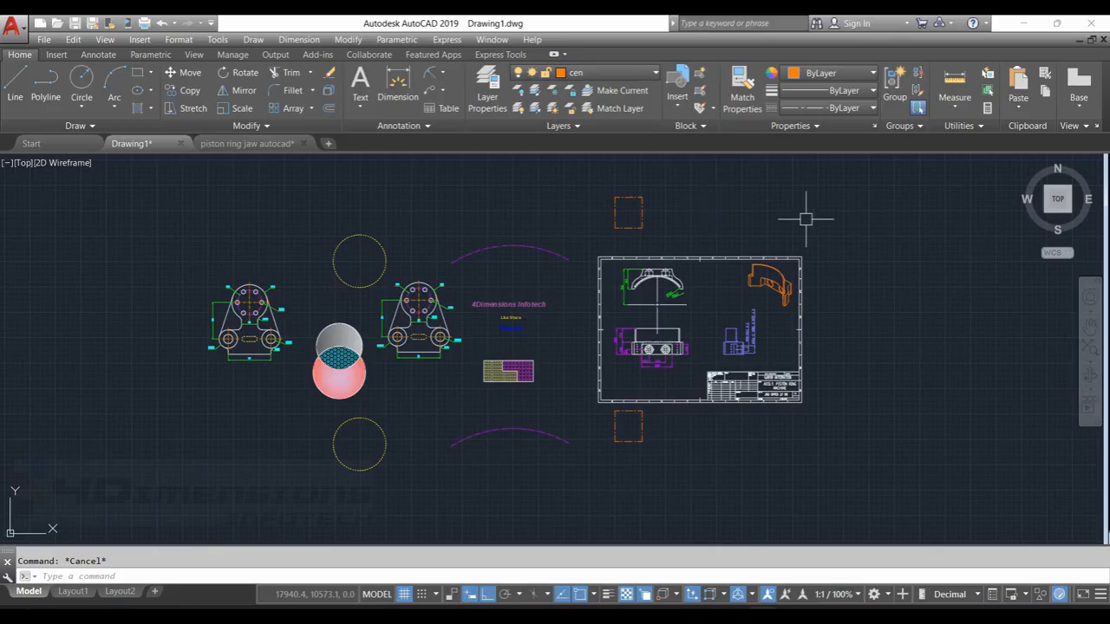
Step: Match the properties of the upper yellow dashed circle onto the upper magenta arc
type("ma")
key("Return")
scroll(583, 183, "up", 2)
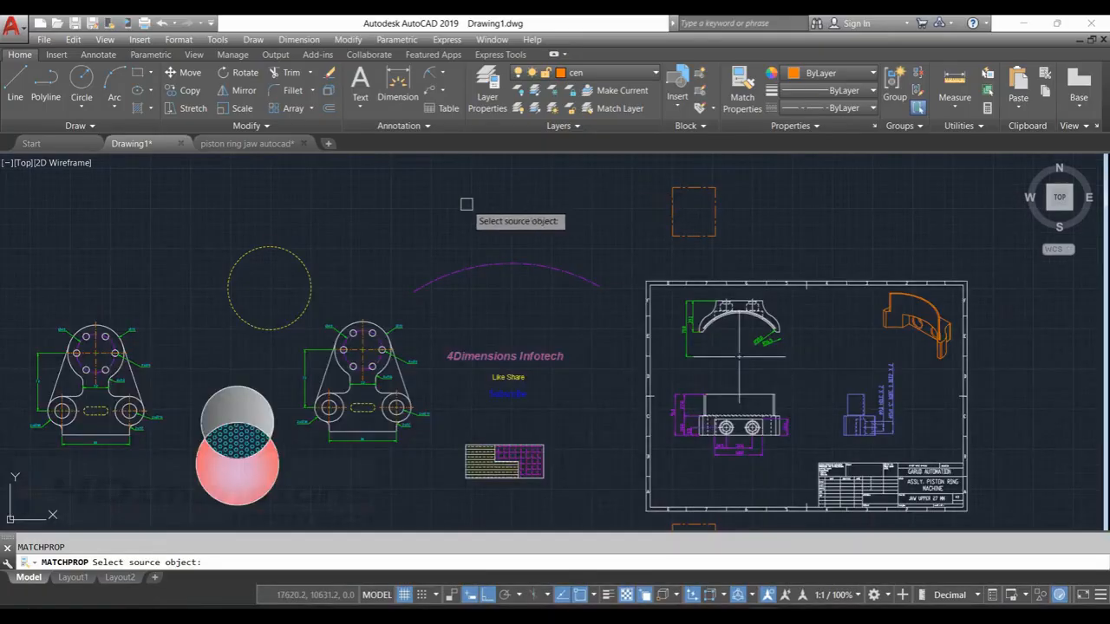
middle_click_drag(347, 251, 468, 241)
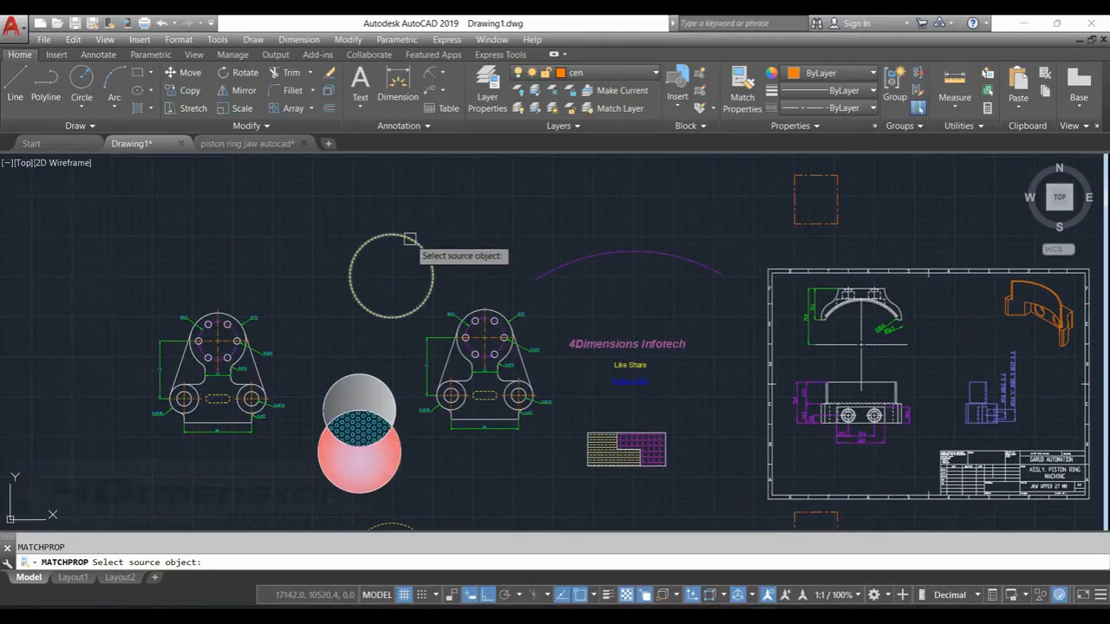
left_click(411, 239)
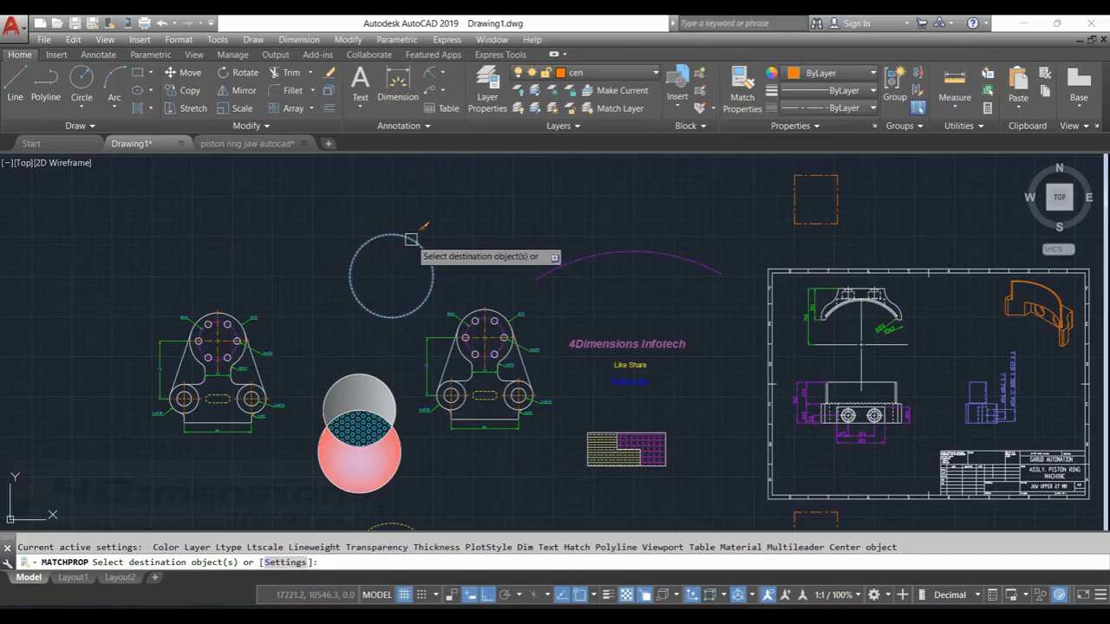
middle_click_drag(515, 206, 387, 227)
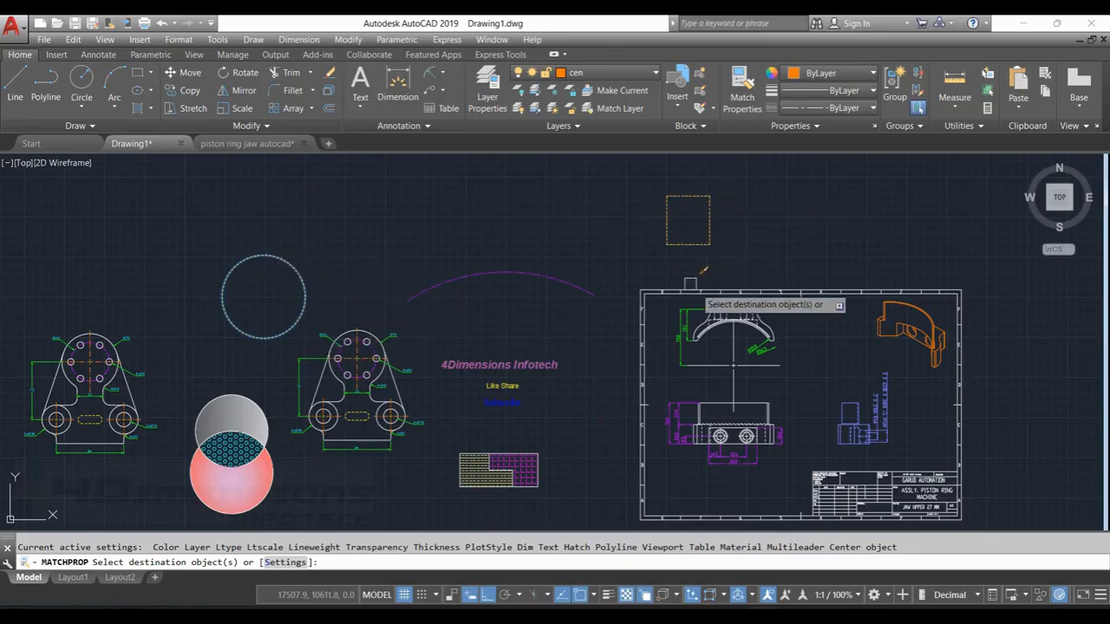
middle_click_drag(555, 301, 638, 260)
scroll(647, 211, "up", 2)
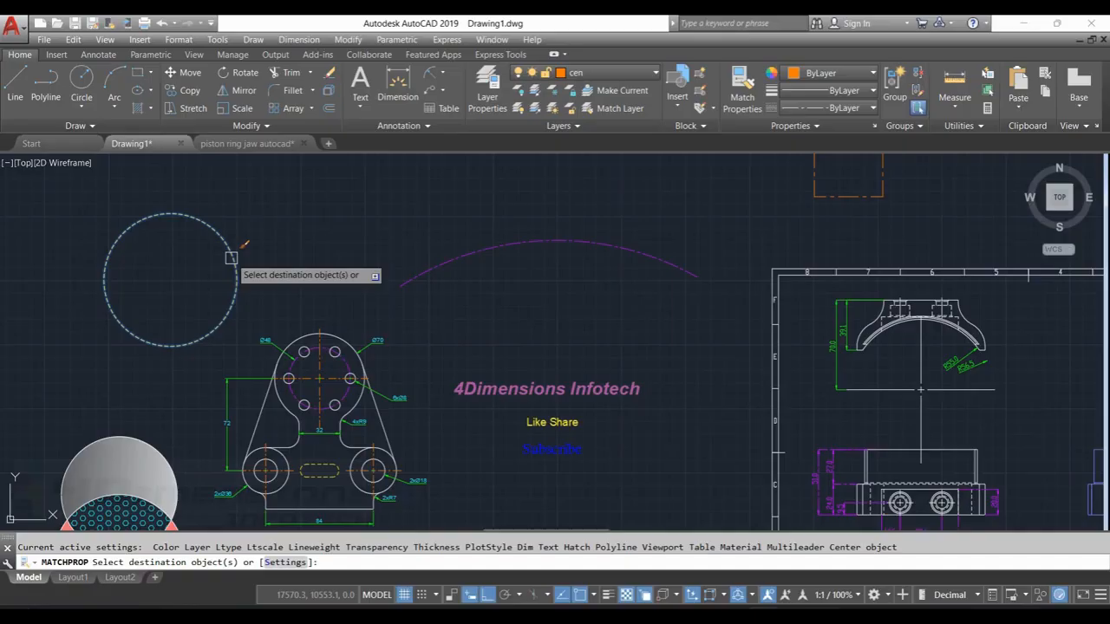
left_click(446, 256)
key("Escape")
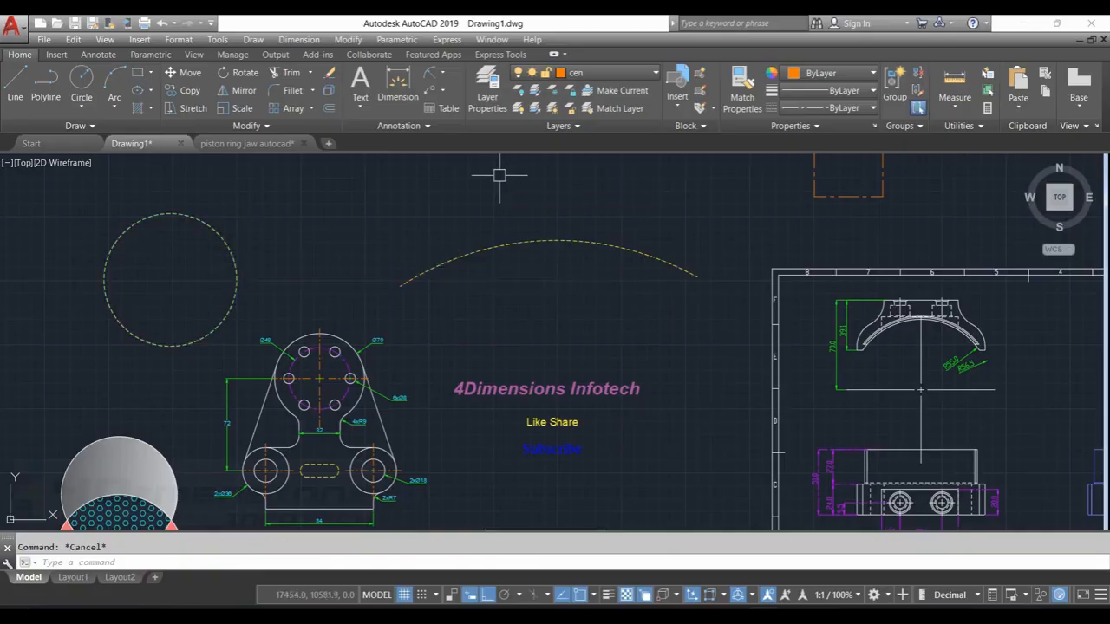
Step: Select the upper yellow dashed circle to check the layer and properties used for the matched arc
scroll(508, 185, "down", 4)
scroll(481, 203, "up", 4)
left_click(274, 217)
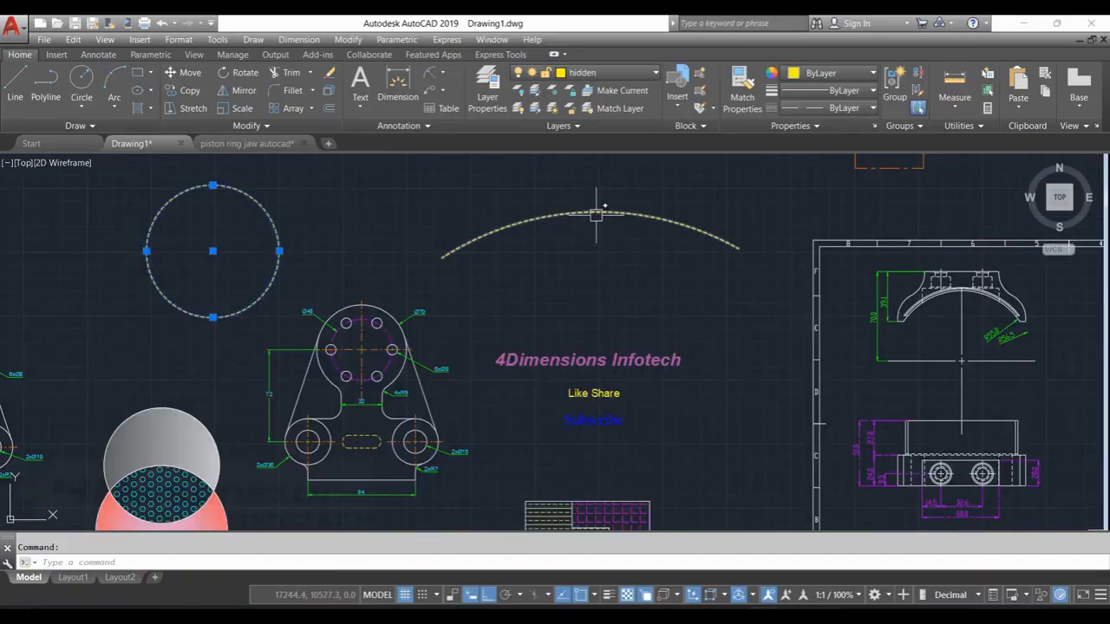
key("Escape")
Step: Select the Ø48 diameter dimension on the plate drawing and extend the selection to all similar dimensions
scroll(718, 217, "up", 2)
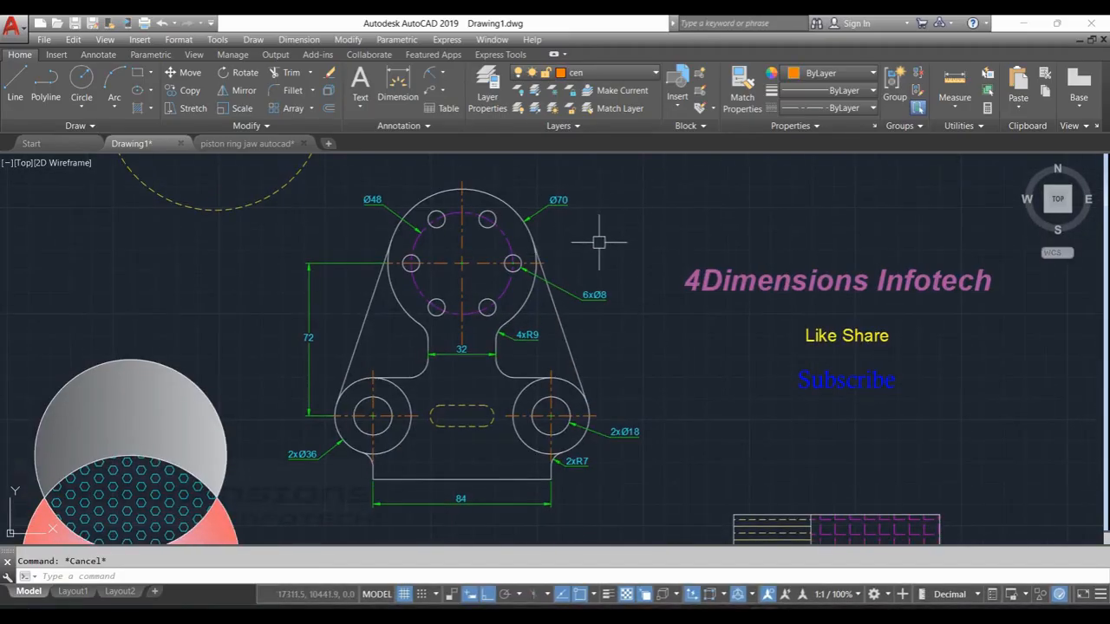
scroll(567, 205, "up", 2)
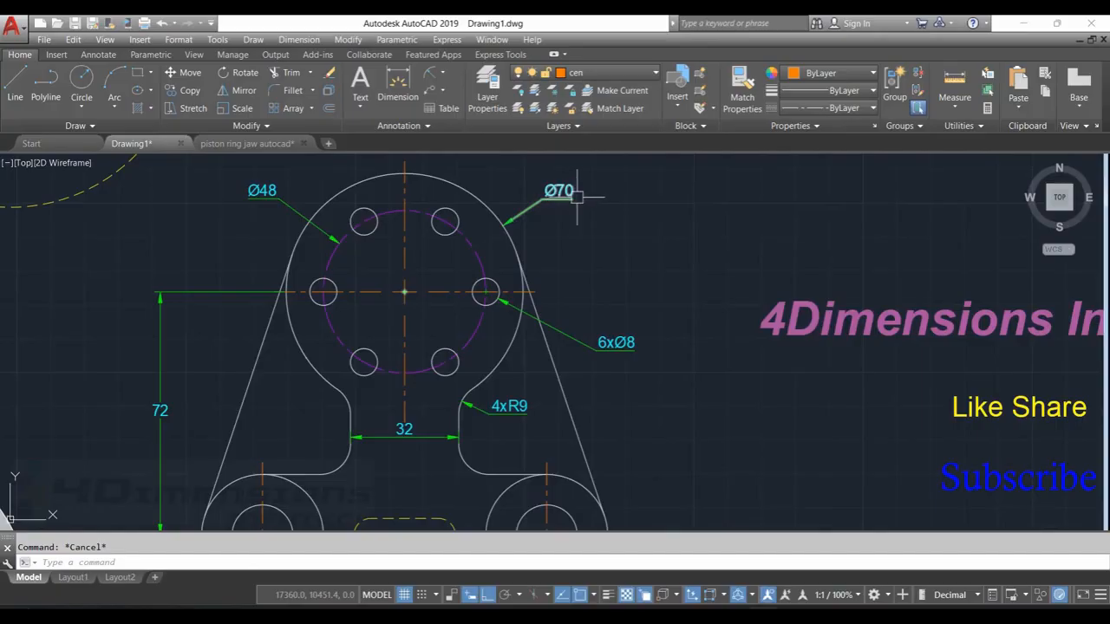
scroll(586, 193, "down", 2)
middle_click_drag(619, 201, 605, 200)
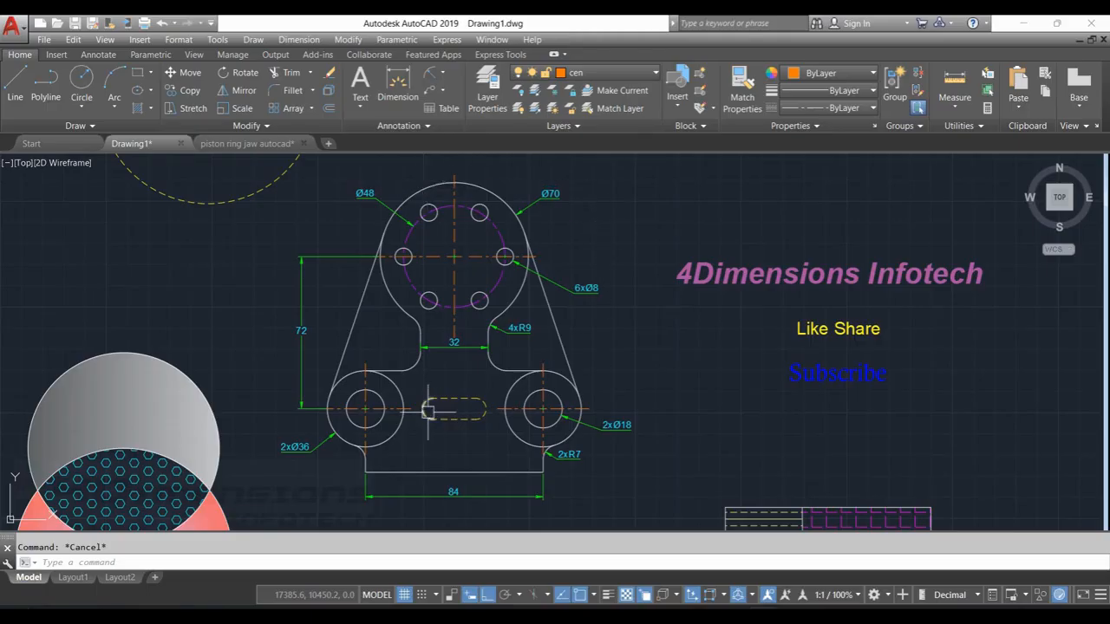
left_click(381, 198)
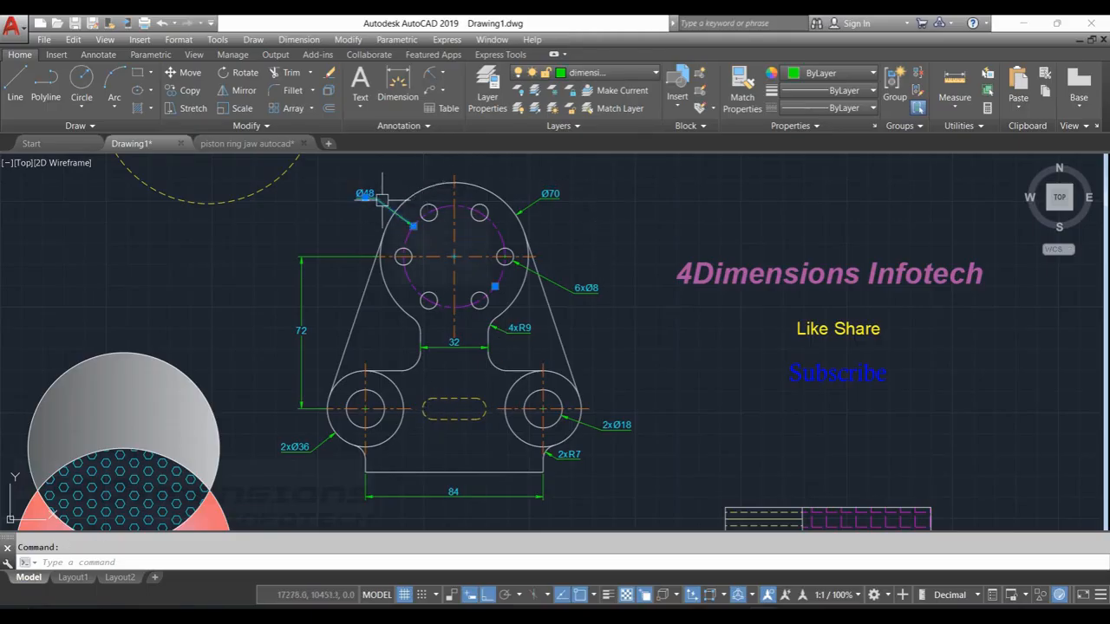
right_click(381, 199)
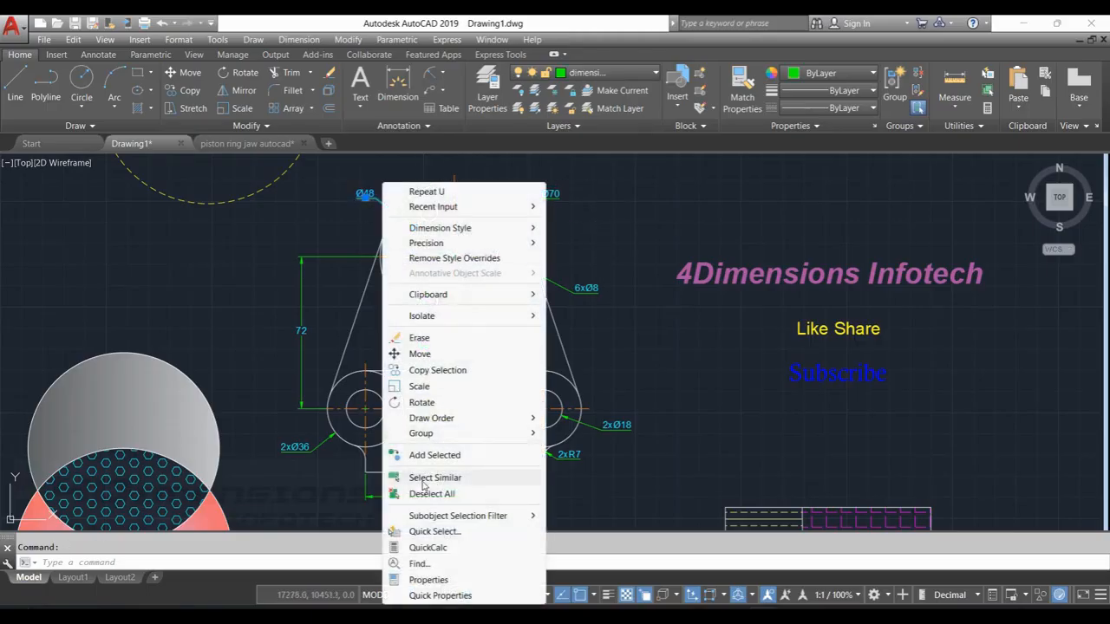
left_click(435, 478)
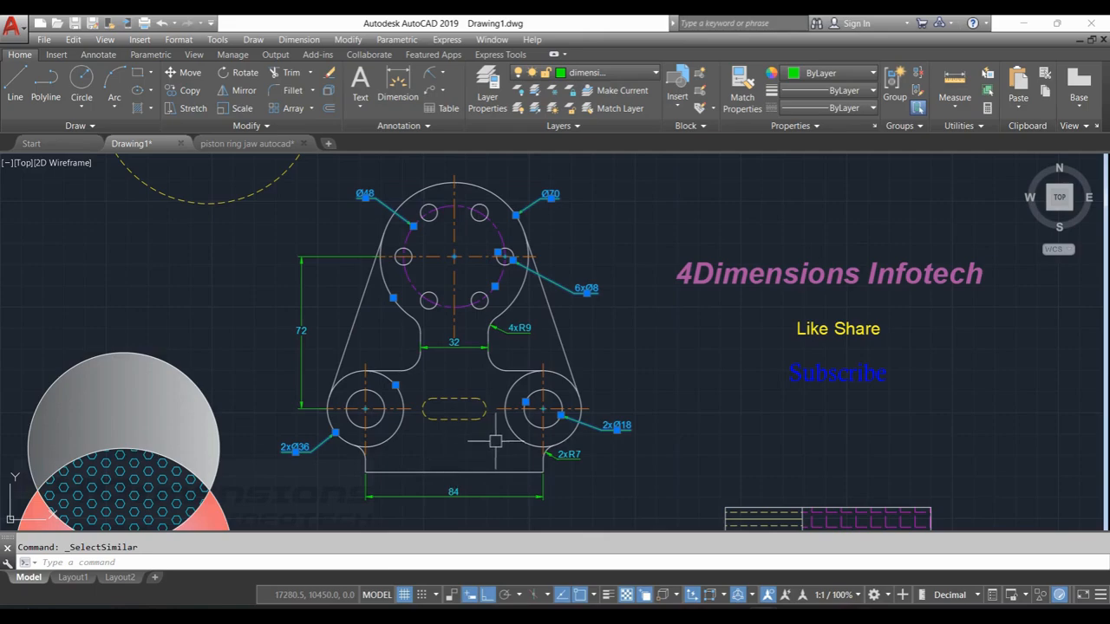
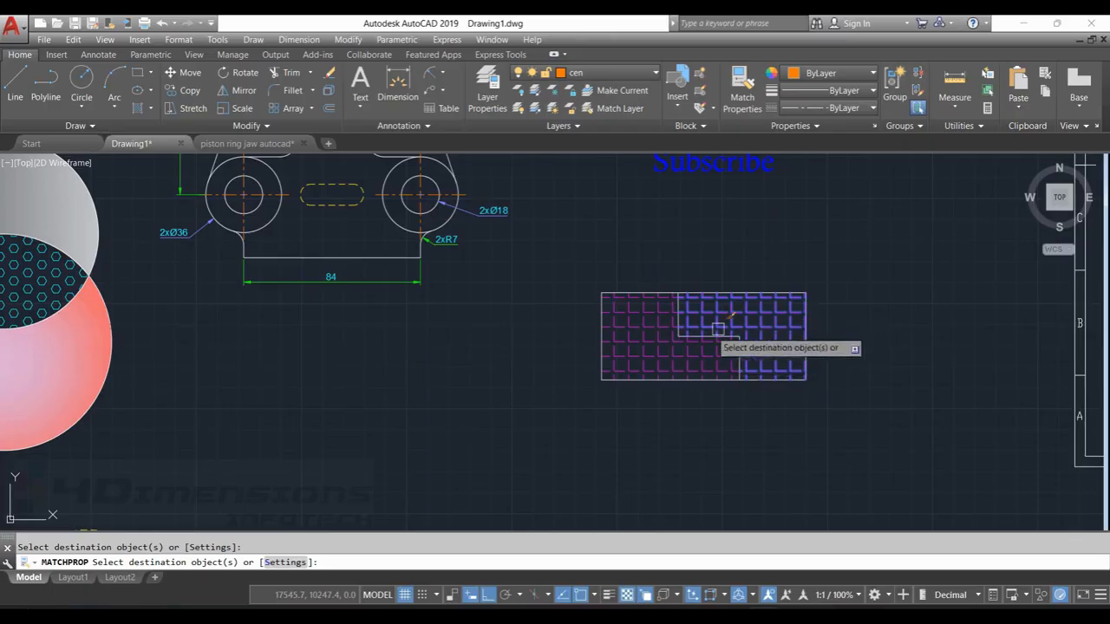
Step: Finish matching the magenta grid hatch onto the other hatch in the stepped rectangle
scroll(721, 347, "up", 3)
key("Escape")
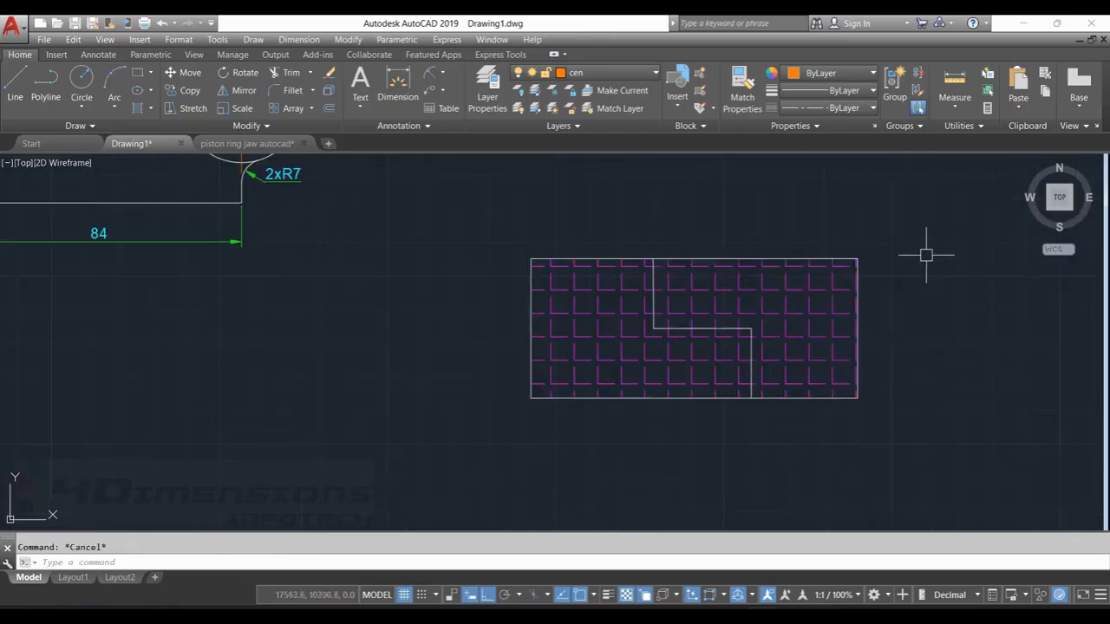
key("Escape")
Step: Match the properties of the upper circle's grey gradient fill onto the lower circle's red gradient fill
scroll(839, 260, "down", 5)
scroll(572, 258, "up", 3)
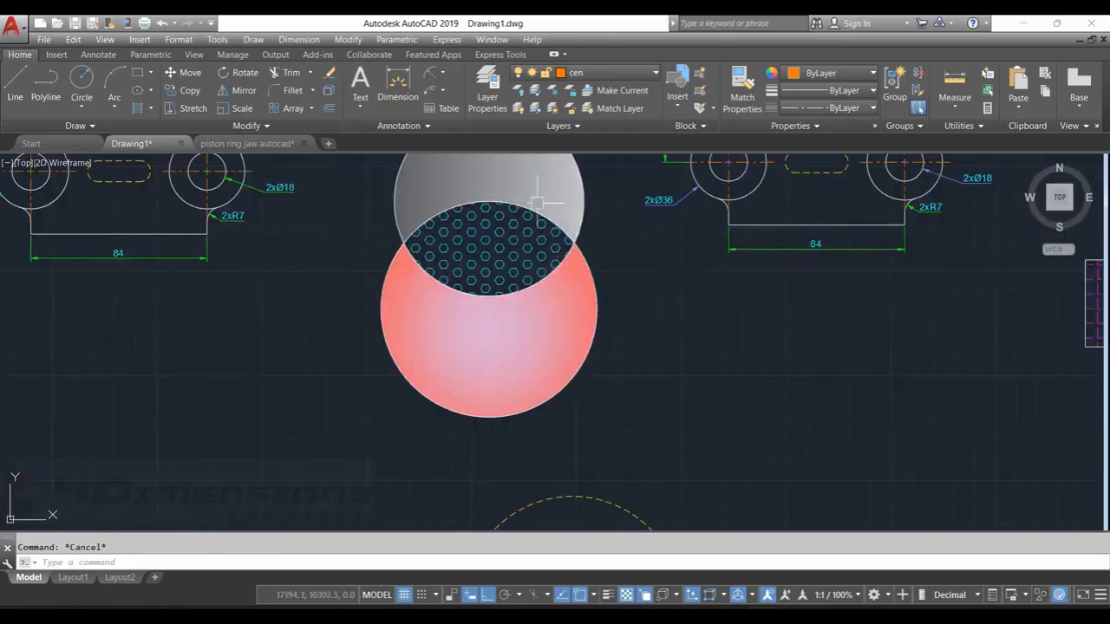
left_click(742, 96)
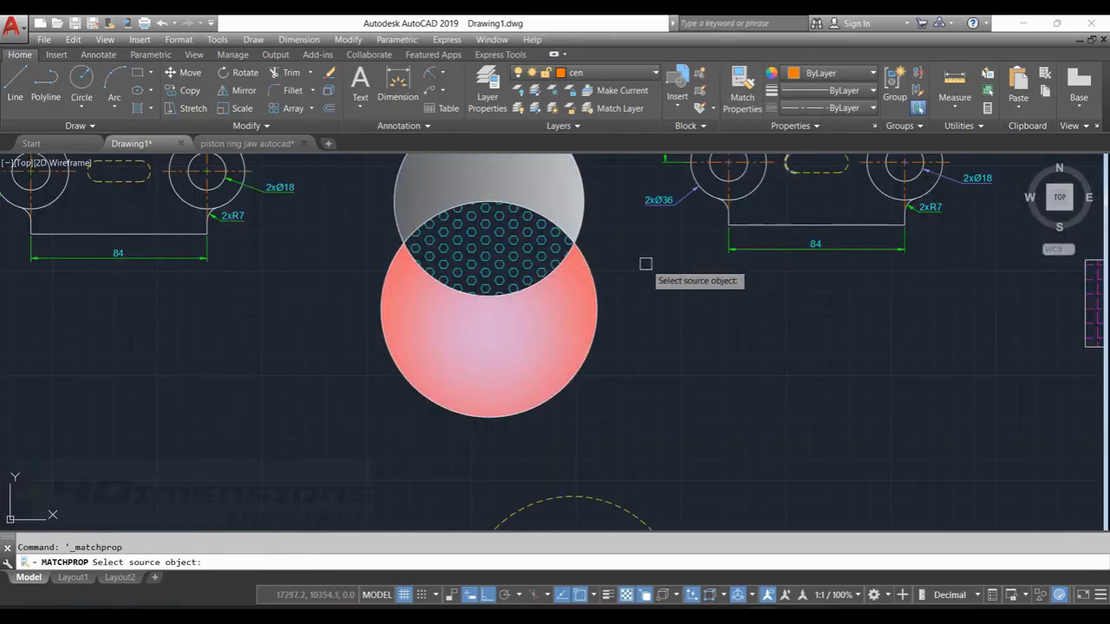
middle_click_drag(644, 262, 664, 297)
left_click(559, 198)
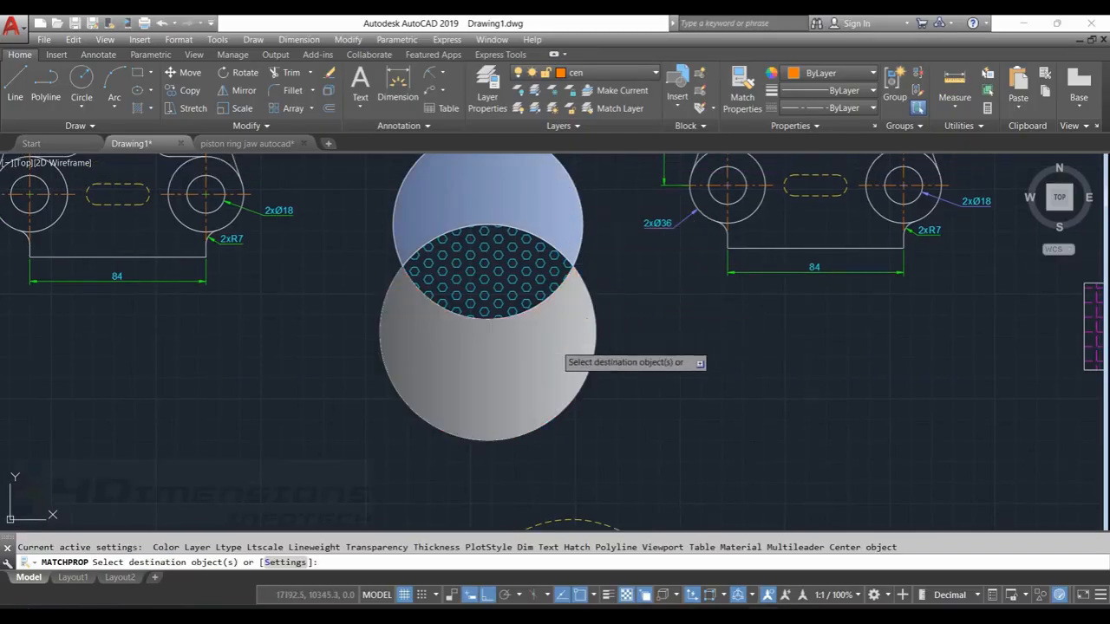
left_click(555, 345)
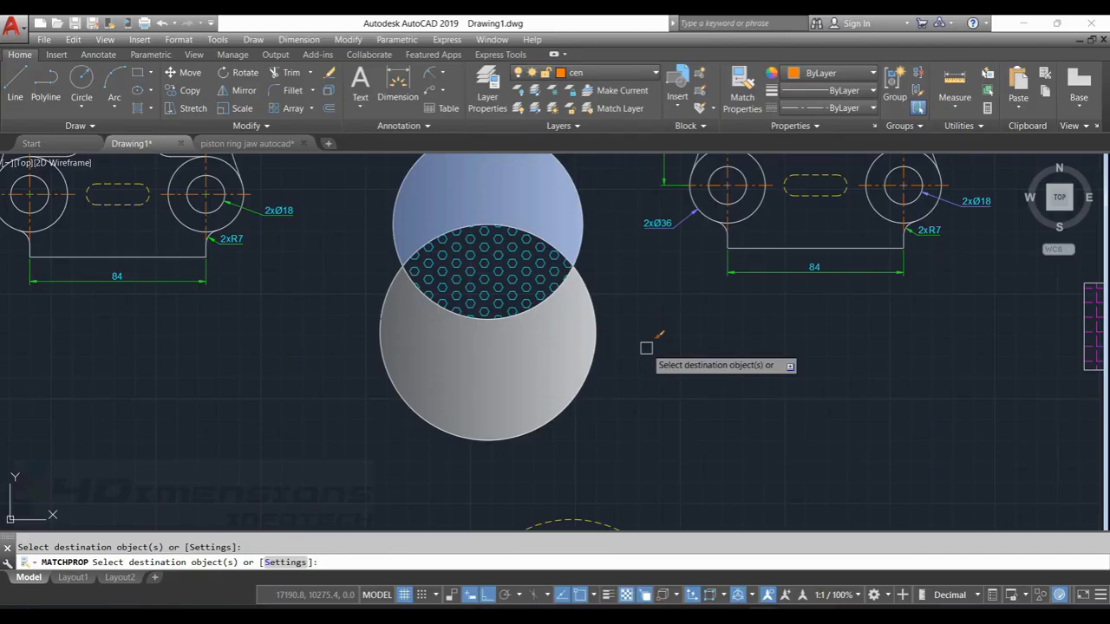
key("Escape")
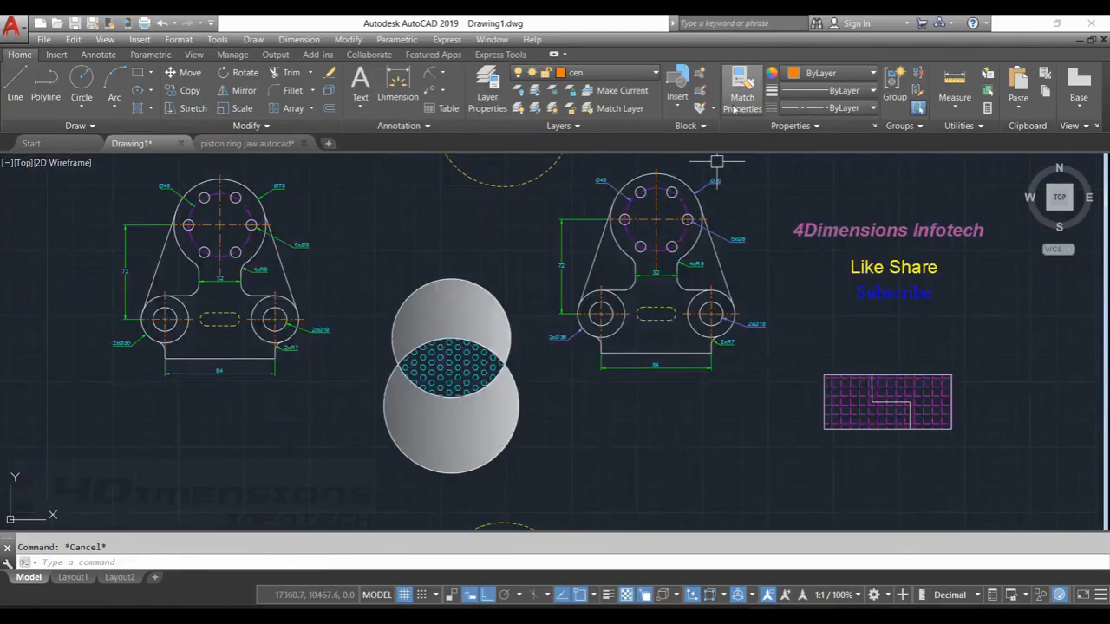
Step: Undo the recent property matches on the lower gradient fill, the rectangle's hatch and the Like Share text
middle_click_drag(762, 206, 718, 238)
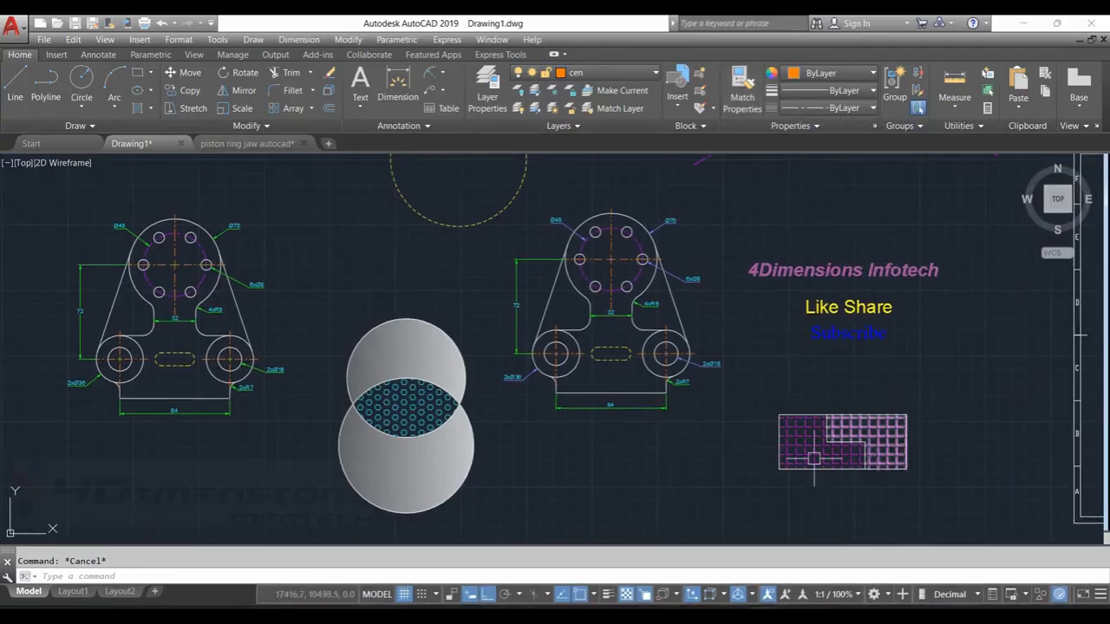
key("ctrl+z")
key("ctrl+z")
key("ctrl+z")
key("ctrl+z")
key("ctrl+z")
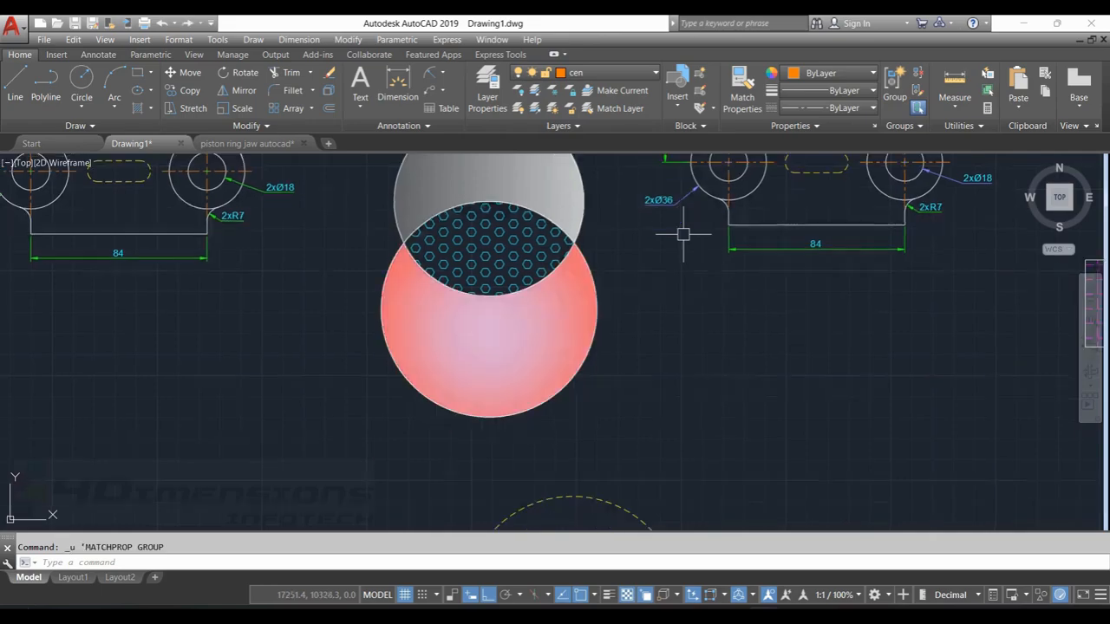
key("Escape")
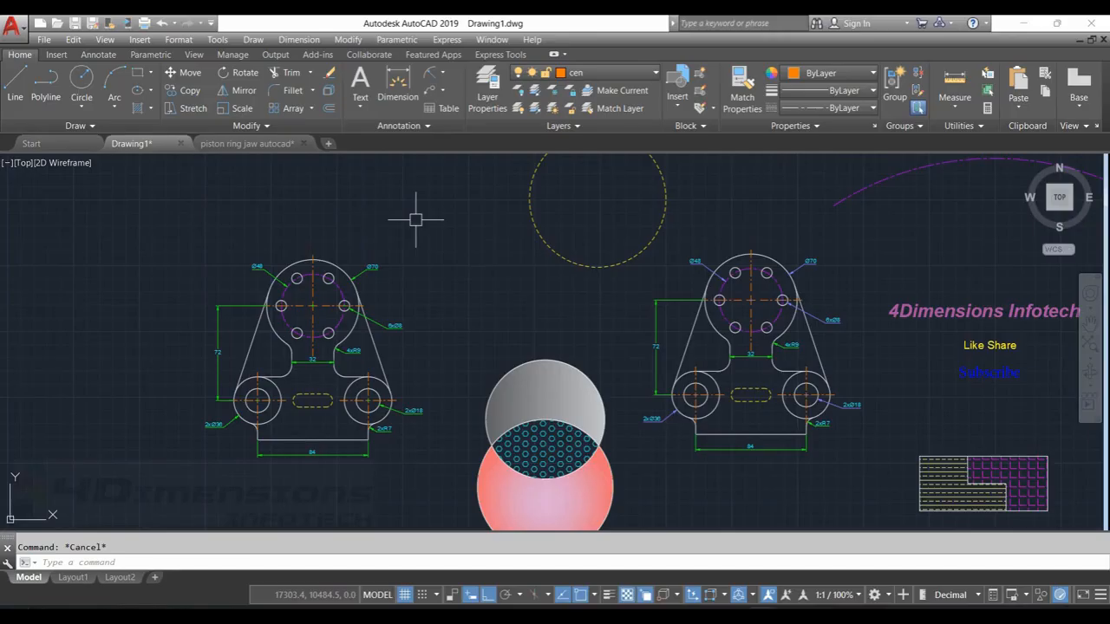
Step: Create a new dimension style named 4di, based on ISO-25 and used for all dimensions
type("d")
key("Return")
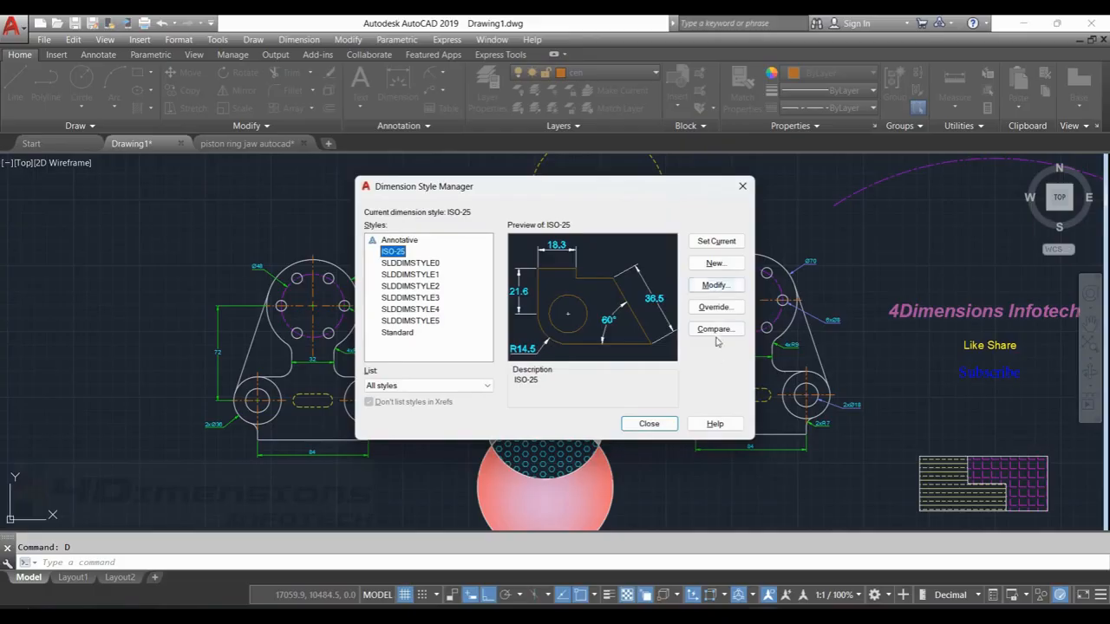
left_click(714, 263)
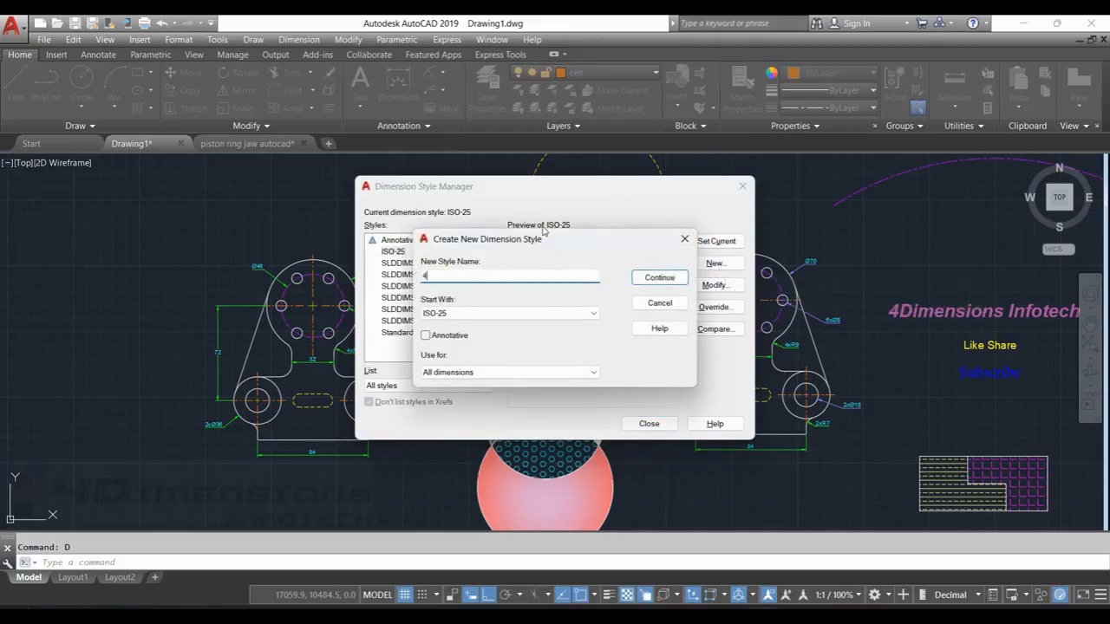
left_click(667, 279)
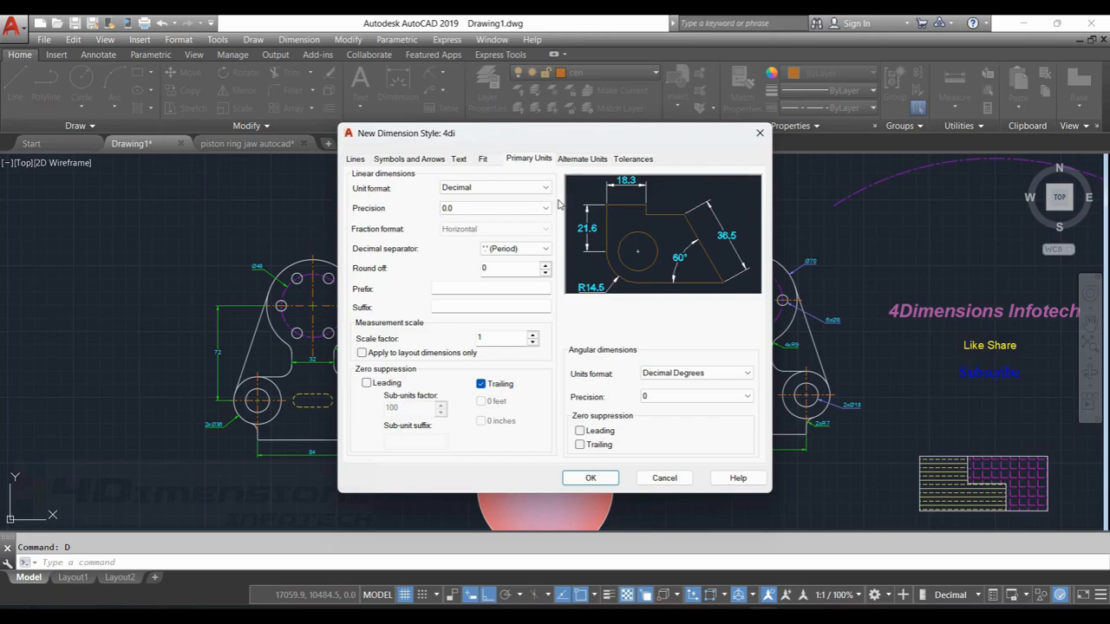
Step: Set the 4di style's dimension text color to Yellow
left_click(459, 161)
left_click(479, 217)
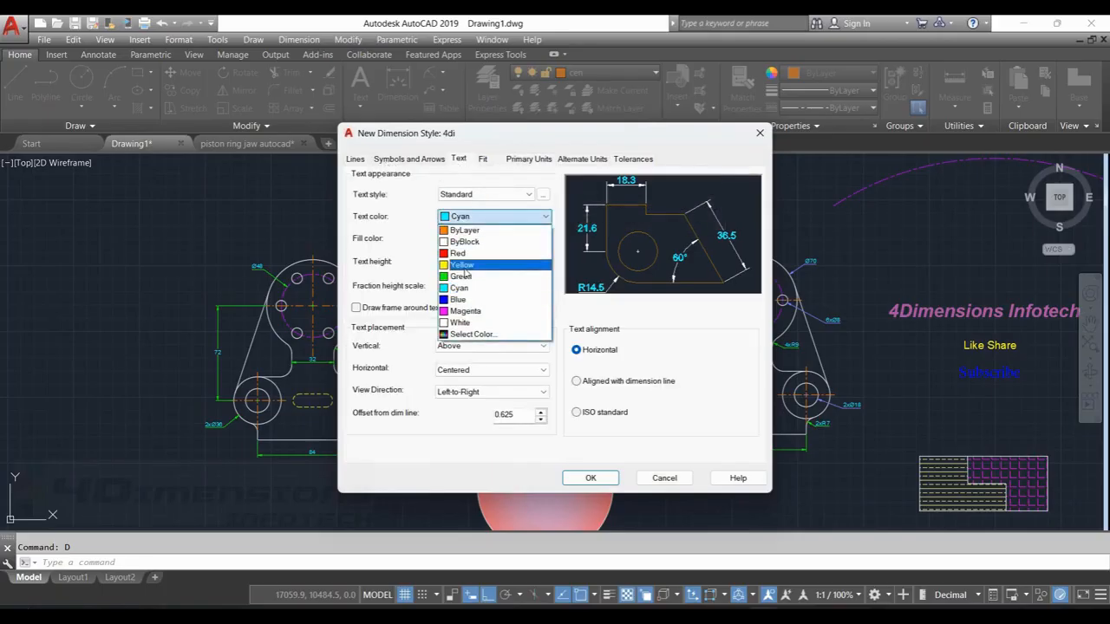
left_click(473, 265)
Step: Set the 4di style's first and second arrowheads to Dot, with an arrow size of 3.5
left_click(408, 158)
left_click(414, 202)
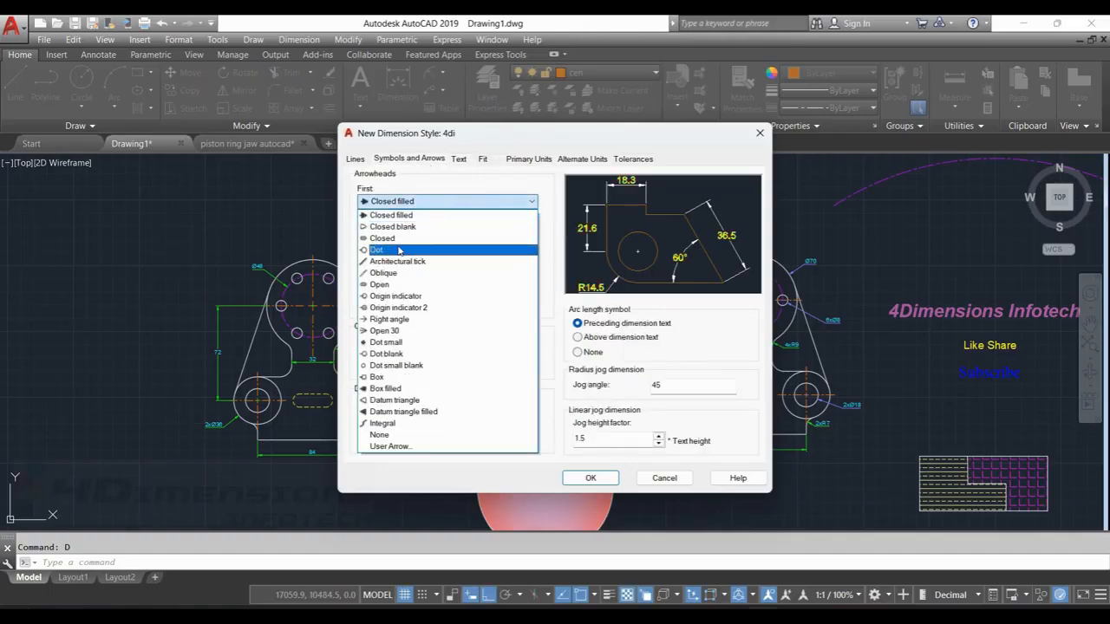
left_click(398, 251)
double_click(365, 300)
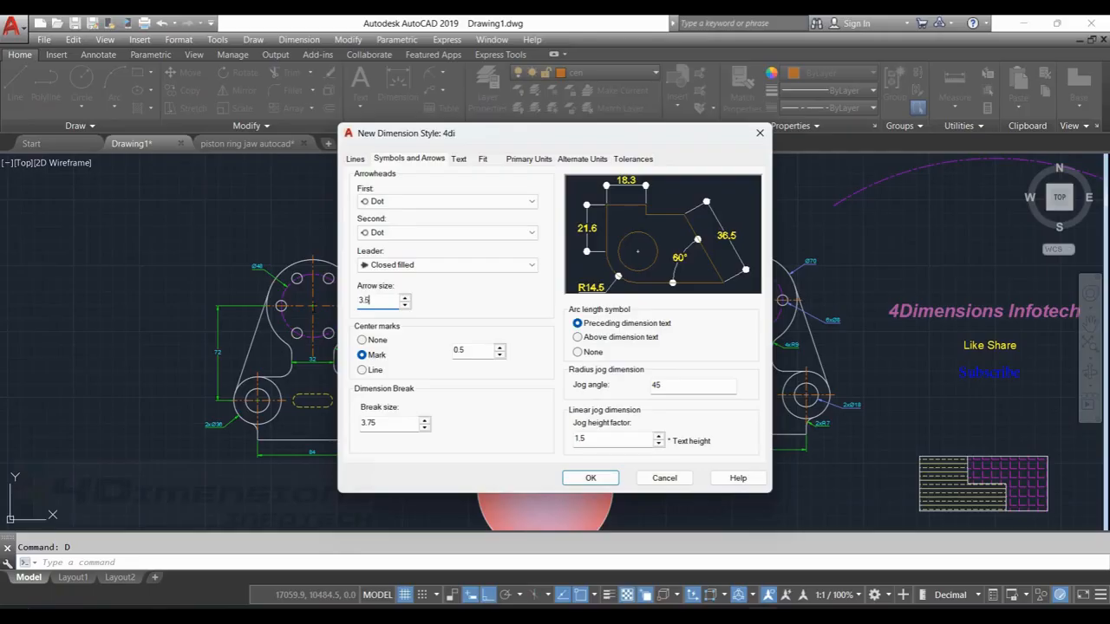
type("3.5")
Step: Set the 4di style's linear precision to 0.00 and its decimal separator to Comma
left_click(529, 159)
left_click(490, 208)
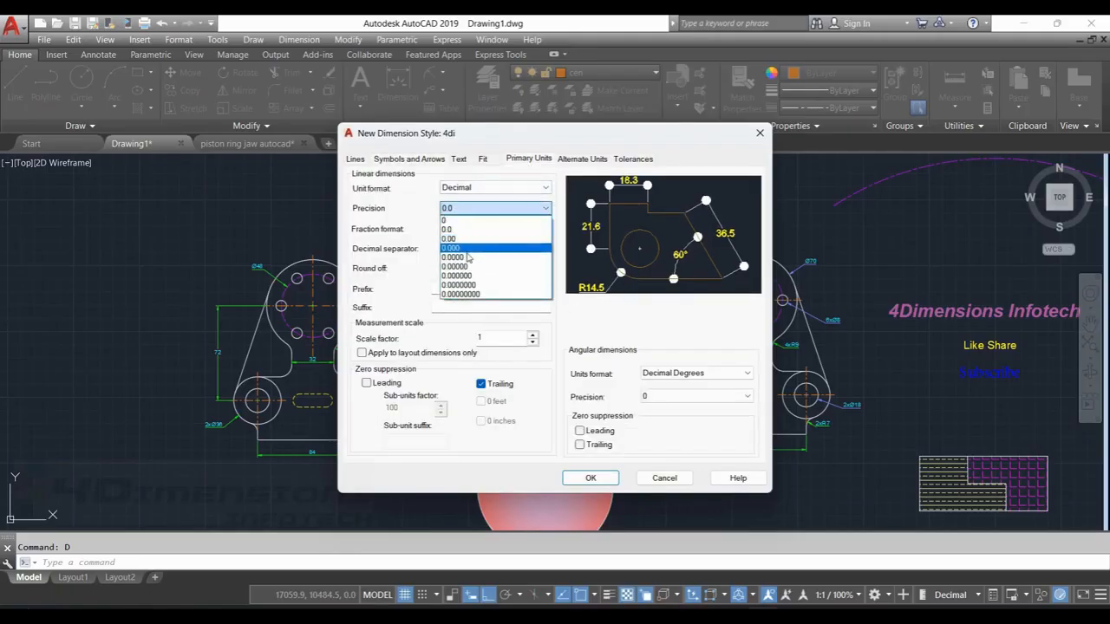
left_click(468, 238)
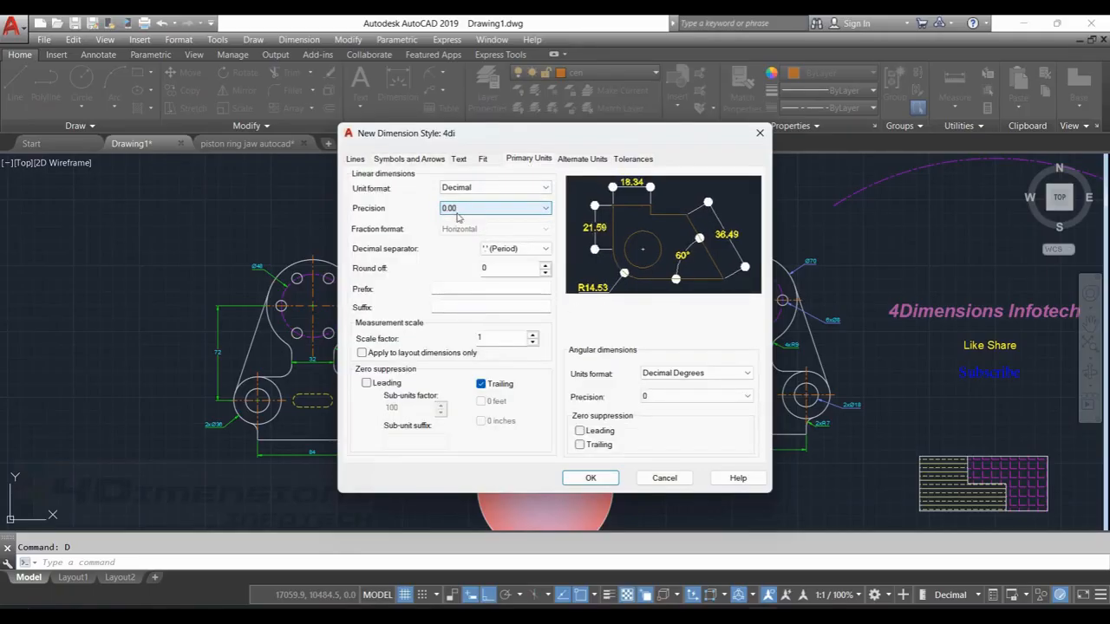
left_click(536, 251)
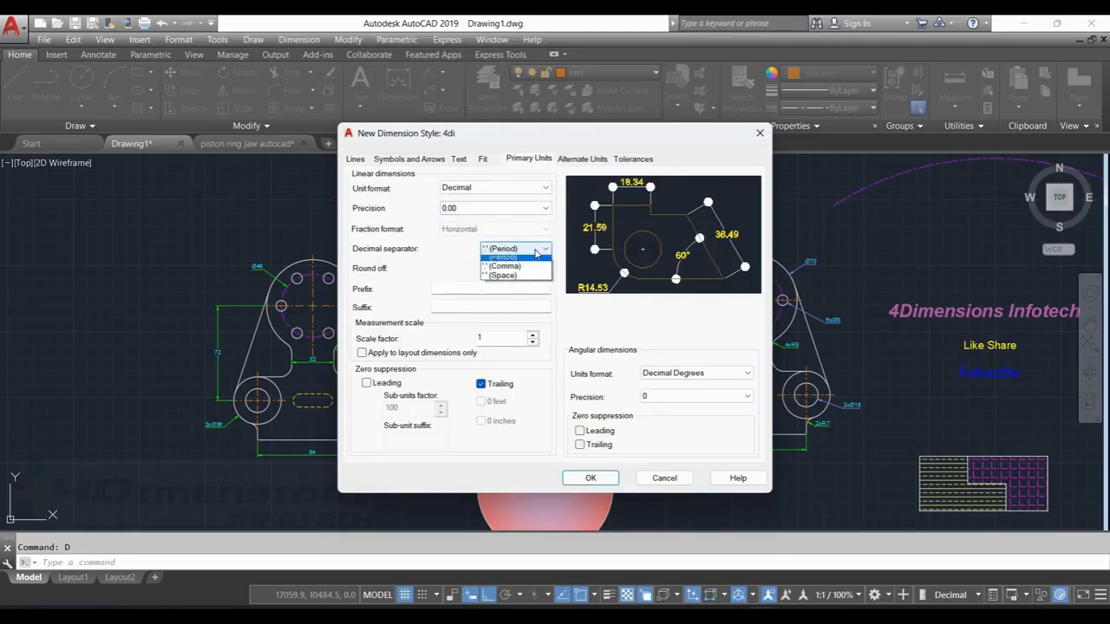
left_click(526, 271)
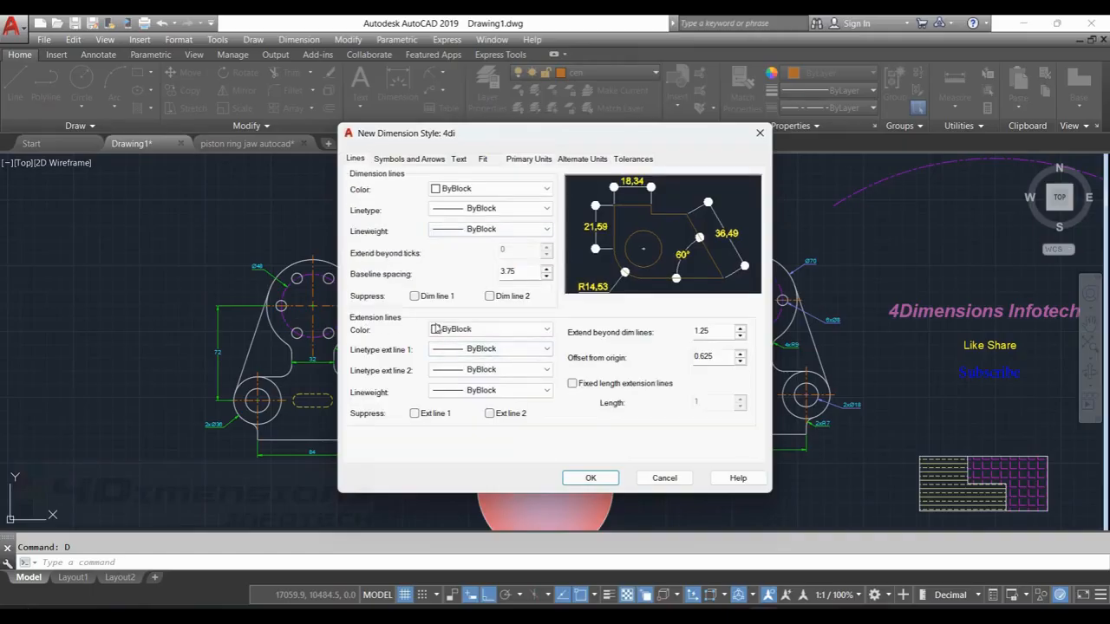
Step: Set the 4di style's extension line color to Magenta and save the style
left_click(485, 330)
left_click(477, 426)
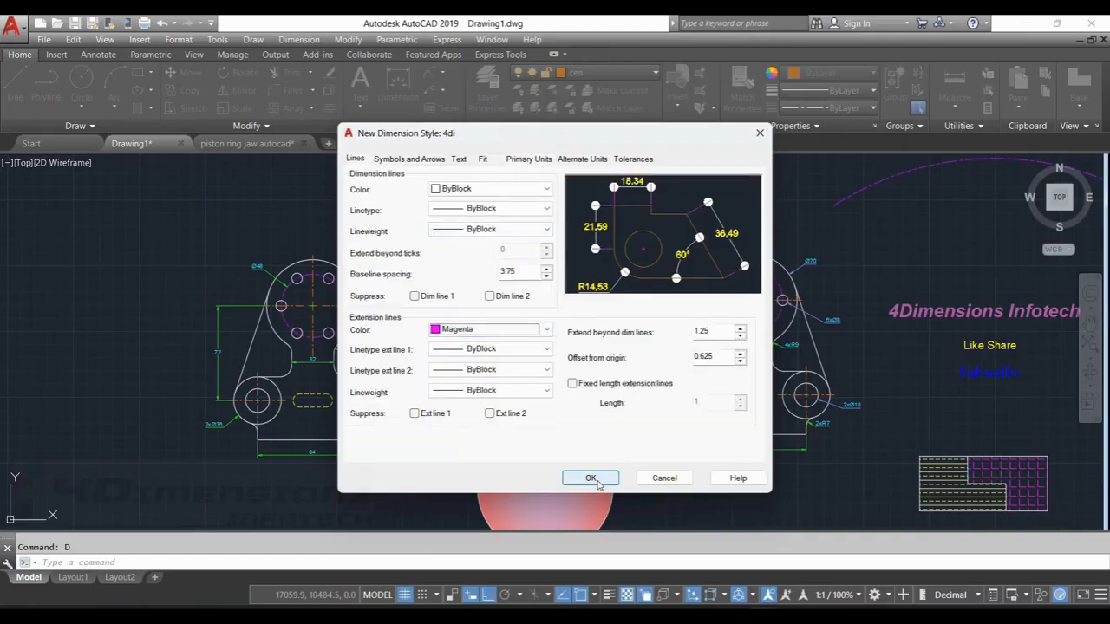
left_click(590, 478)
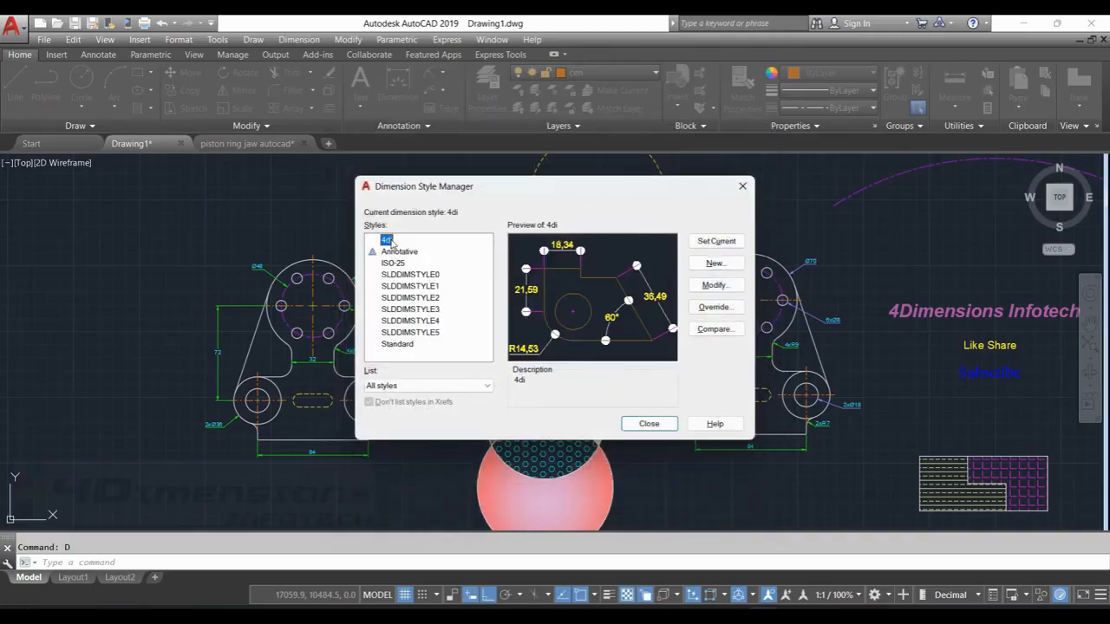
Step: Make 4di the current dimension style and leave the Dimension Style Manager
left_click(711, 245)
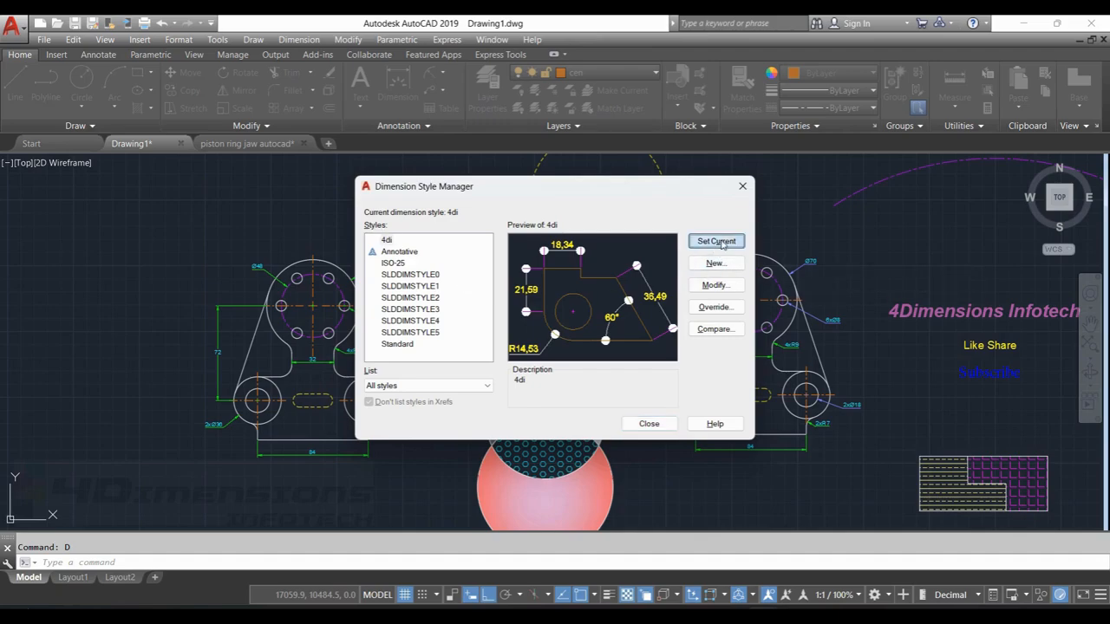
left_click(656, 427)
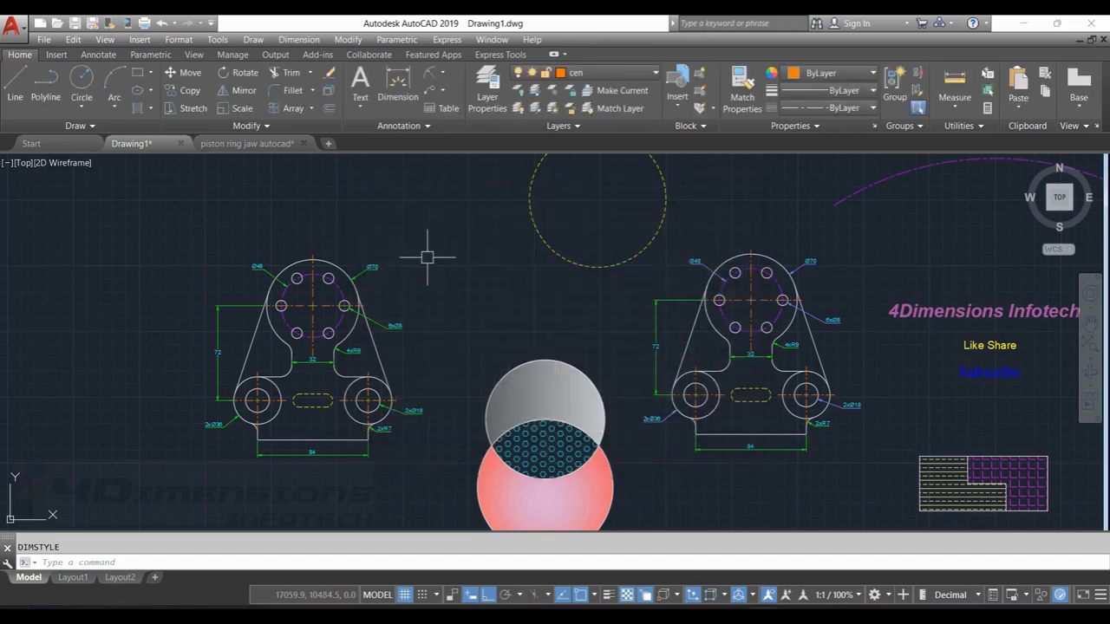
key("Escape")
Step: Add a linear dimension between the slot's two arc centers in the right-hand part, placing it below the slot
scroll(765, 376, "up", 3)
middle_click_drag(766, 376, 478, 386)
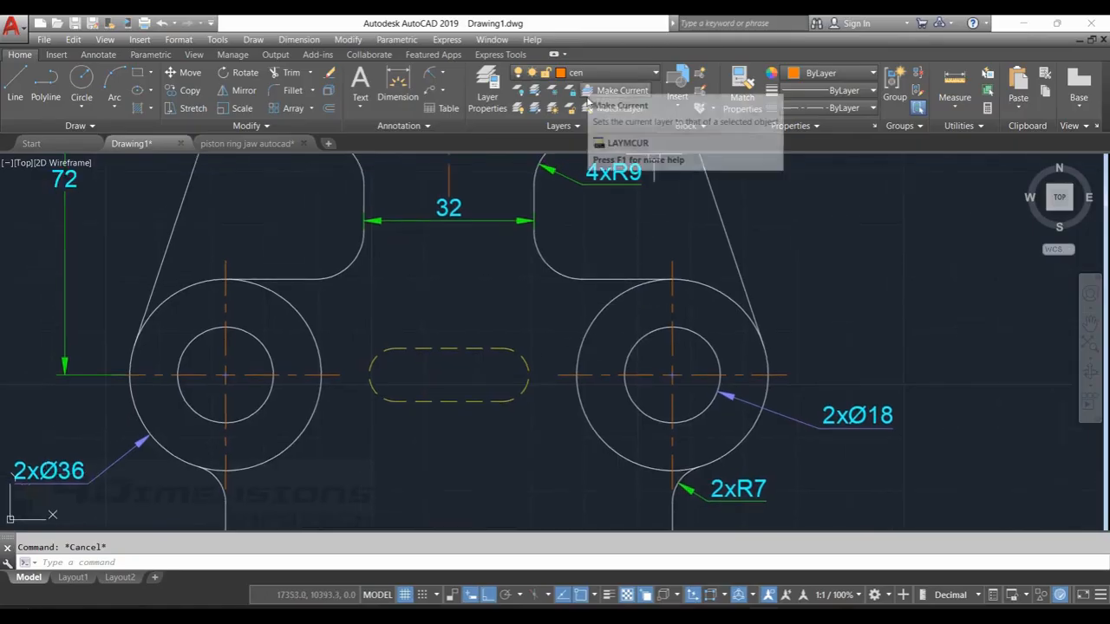
left_click(444, 76)
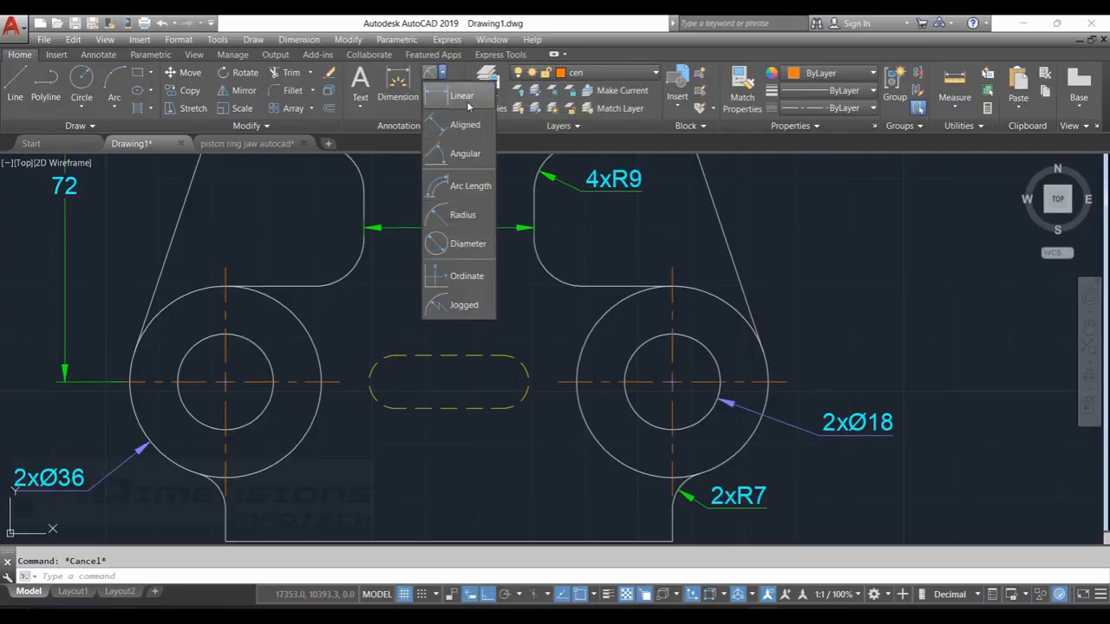
left_click(458, 89)
scroll(443, 349, "up", 2)
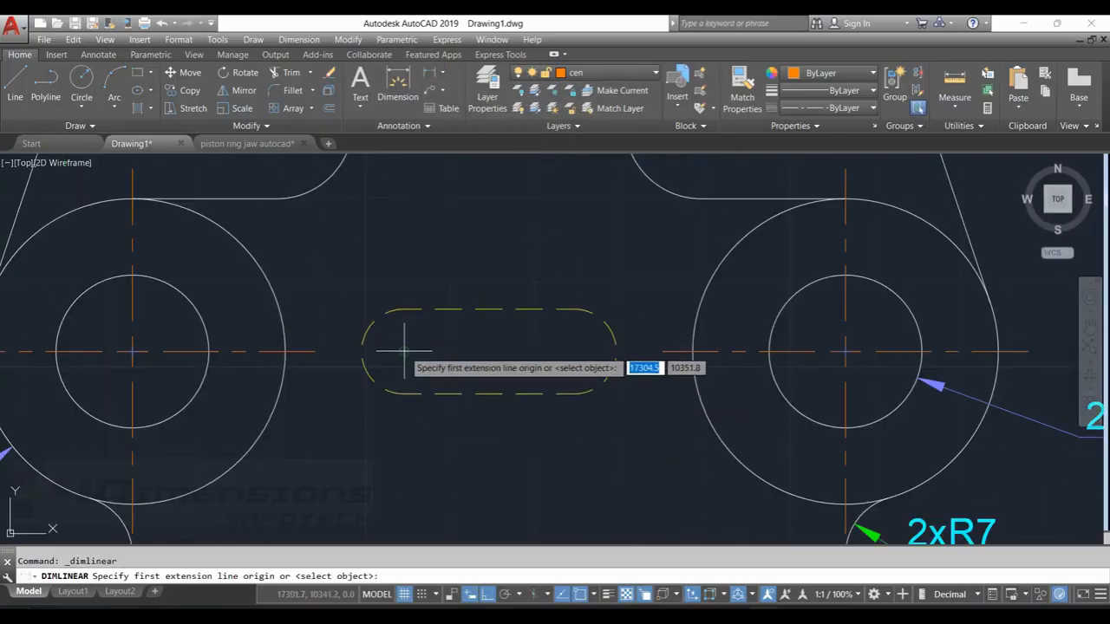
left_click(403, 351)
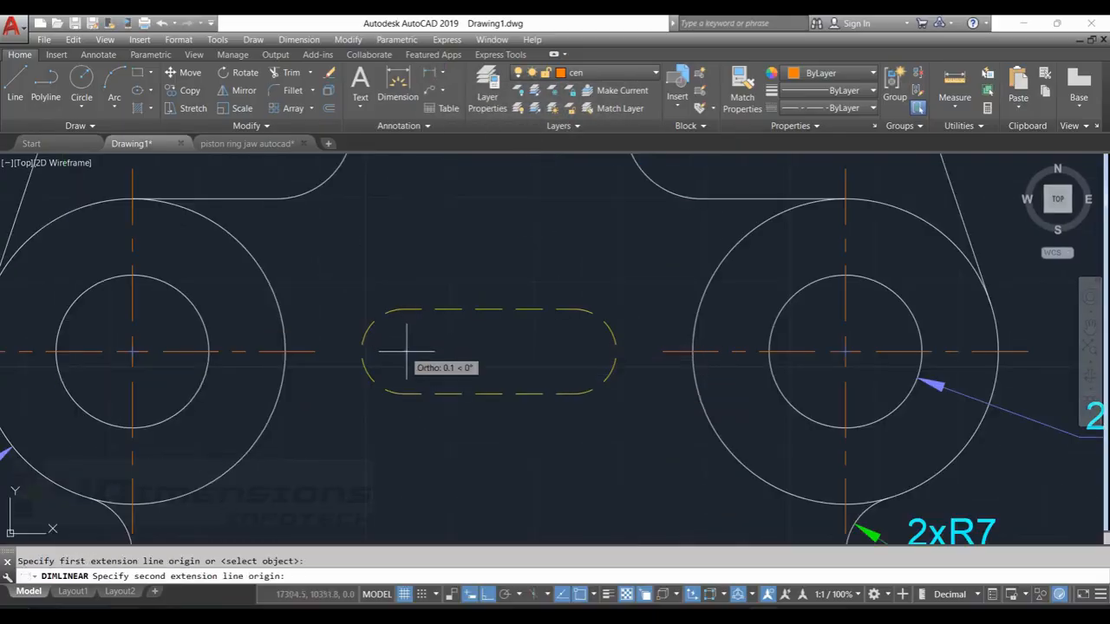
left_click(574, 351)
middle_click_drag(515, 488, 511, 424)
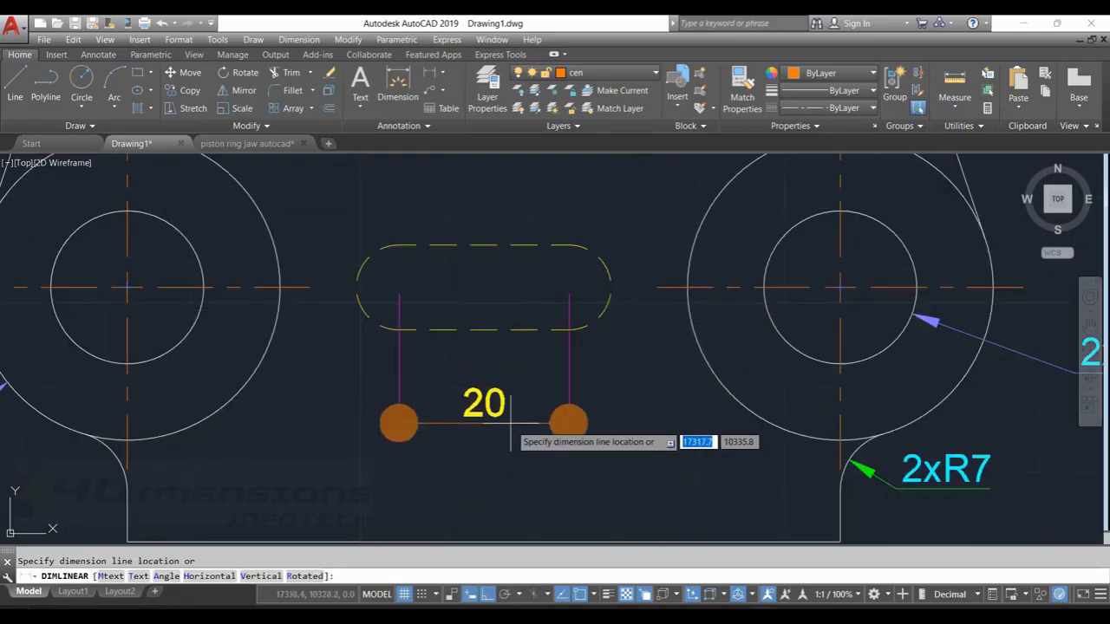
left_click(511, 436)
key("Escape")
Step: Add a radius dimension to the slot's right end arc, placing its text above and to the right of the slot
scroll(548, 415, "down", 4)
middle_click_drag(577, 391, 569, 352)
scroll(569, 352, "up", 2)
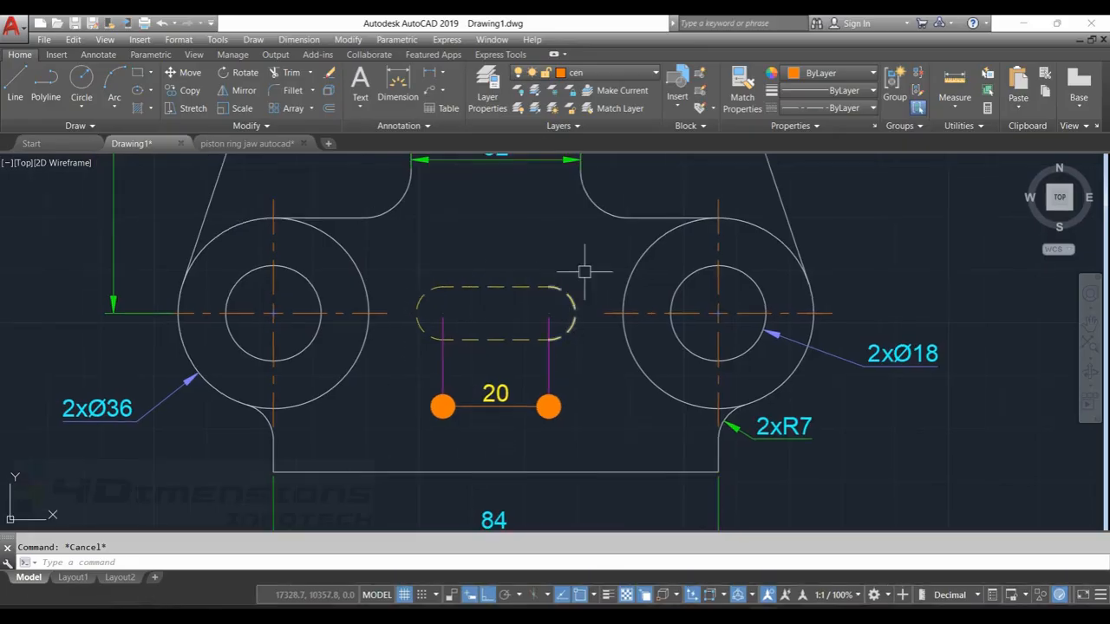
left_click(442, 73)
left_click(459, 212)
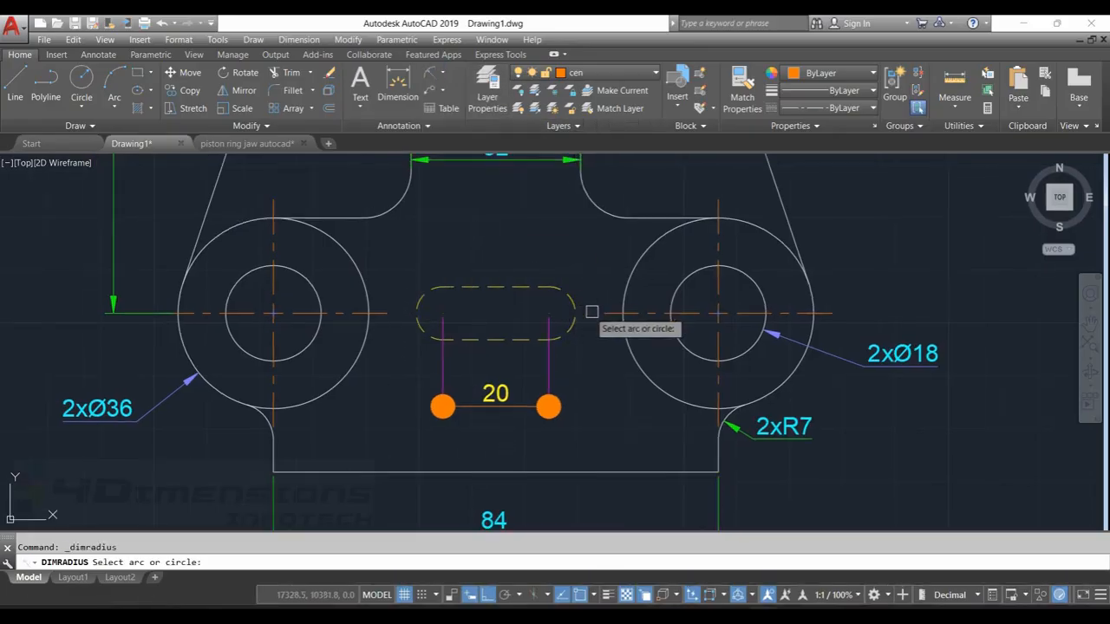
left_click(568, 295)
middle_click_drag(657, 198, 606, 241)
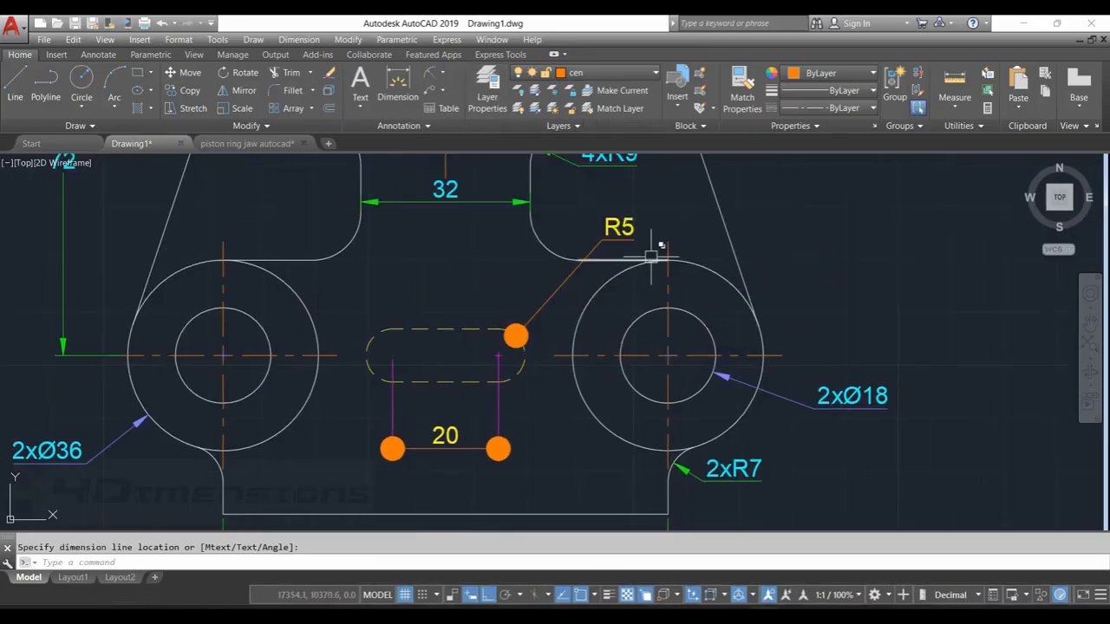
left_click(642, 232)
key("Escape")
Step: Examine the slot's new radius and linear dimensions against the existing dimensions of the right-hand part
scroll(641, 231, "down", 3)
scroll(598, 251, "up", 5)
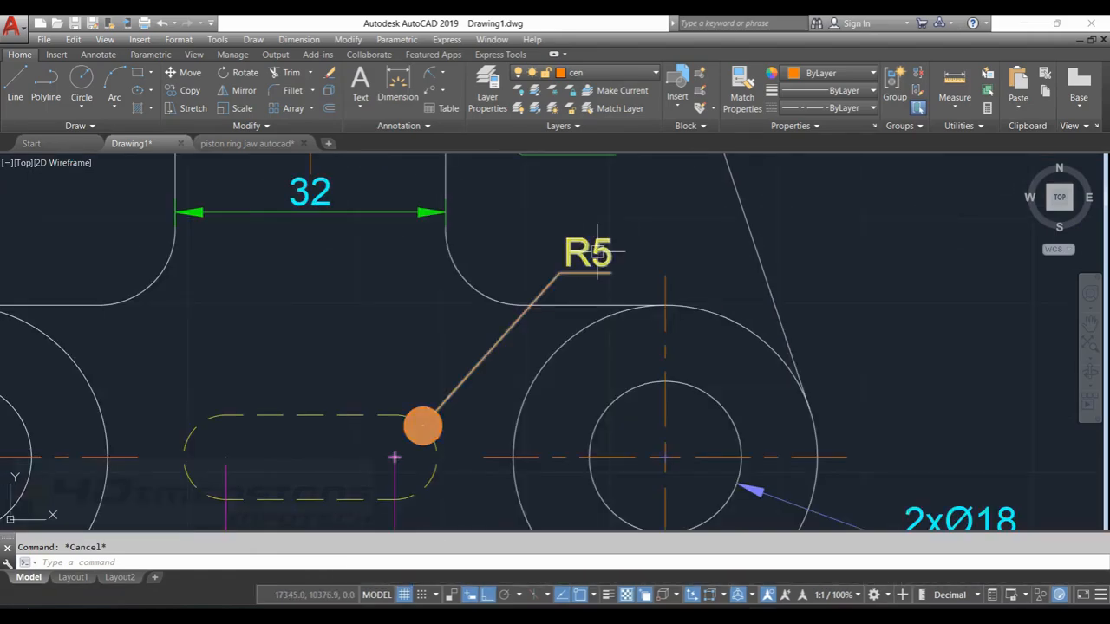
scroll(592, 271, "down", 5)
scroll(607, 249, "up", 3)
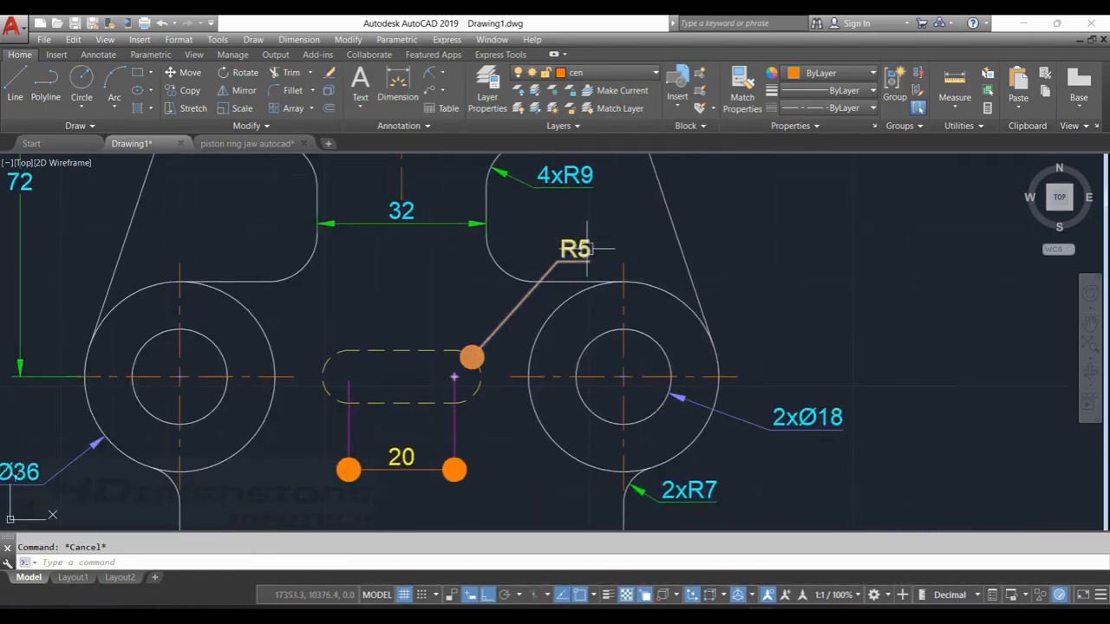
middle_click_drag(606, 280, 563, 270)
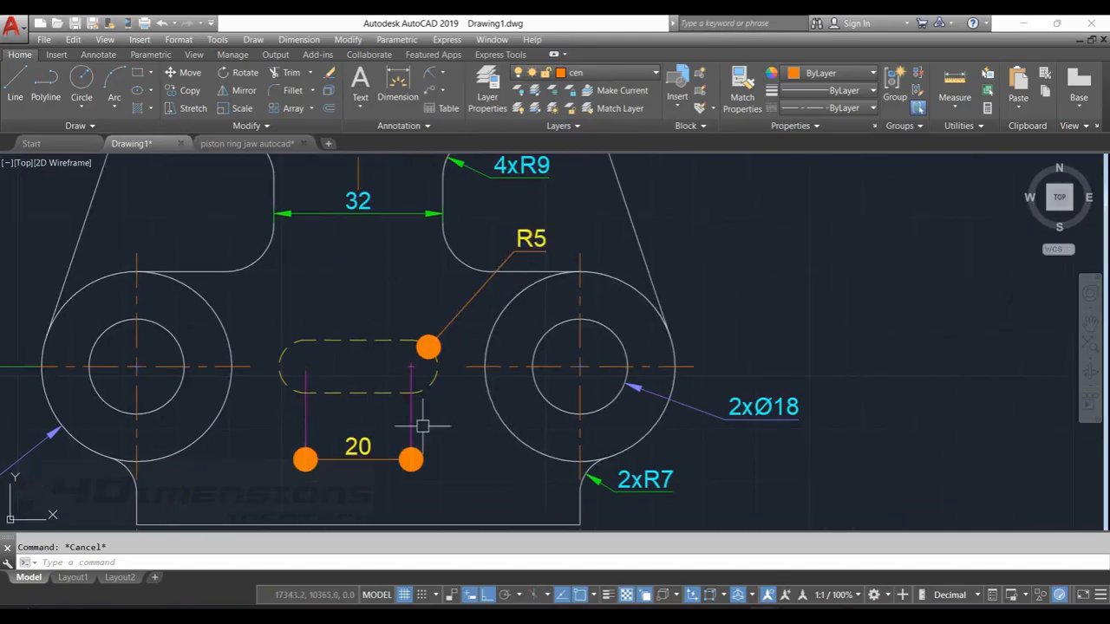
mouse_move(837, 260)
middle_mouse_down()
mouse_move(755, 272)
mouse_move(736, 312)
mouse_move(697, 313)
middle_mouse_up()
scroll(735, 297, "down", 2)
scroll(716, 294, "down", 2)
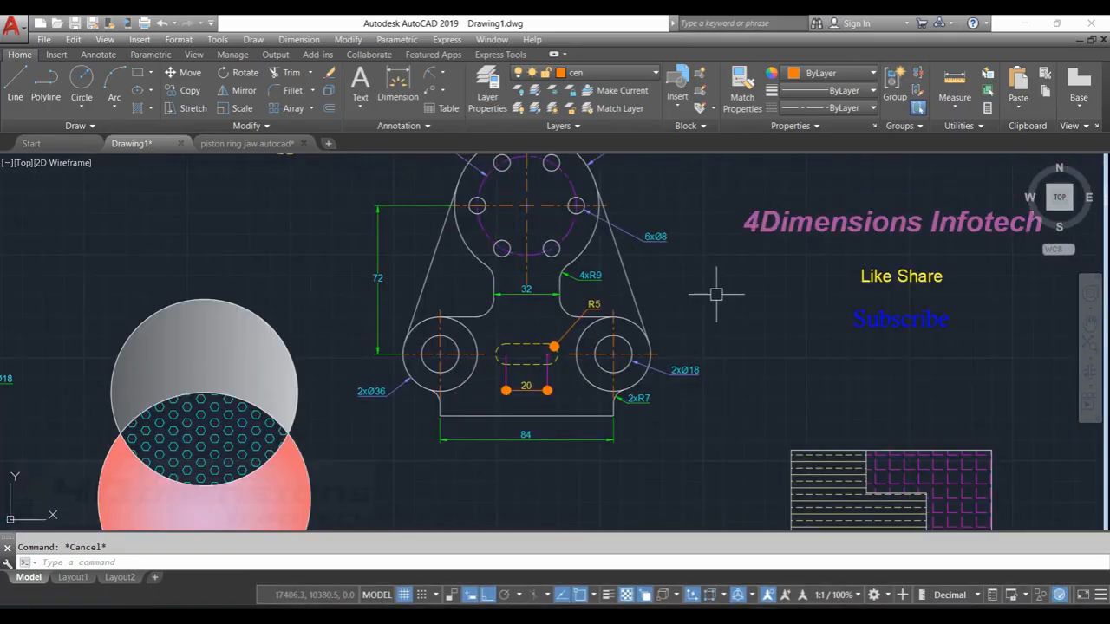
Step: Make ISO-25 the current dimension style and leave the Dimension Style Manager
type("d")
key("Return")
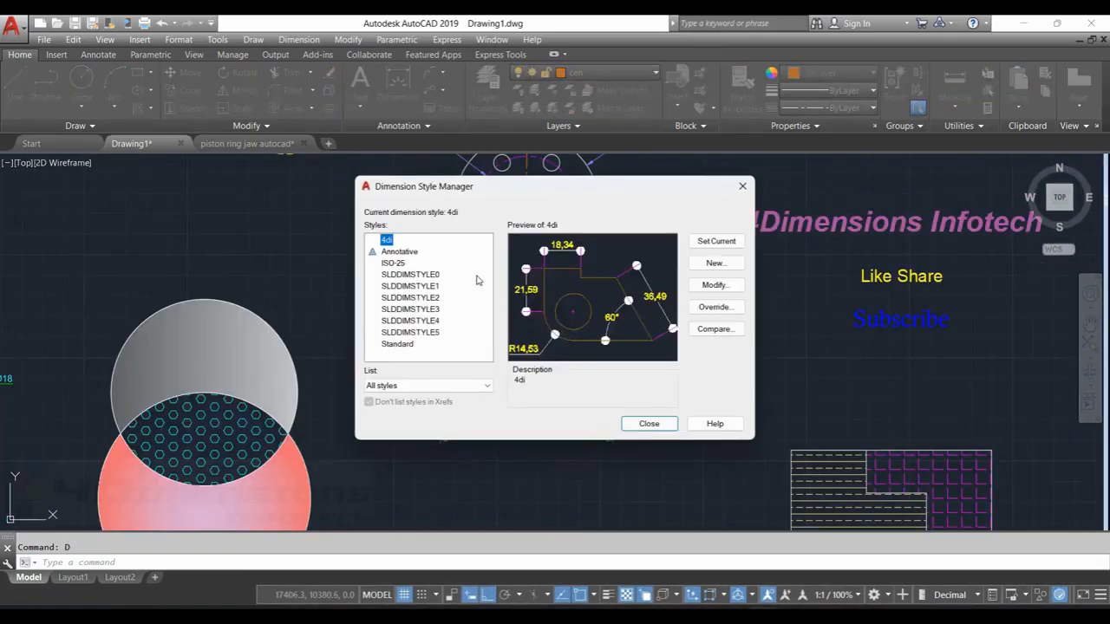
left_click(716, 241)
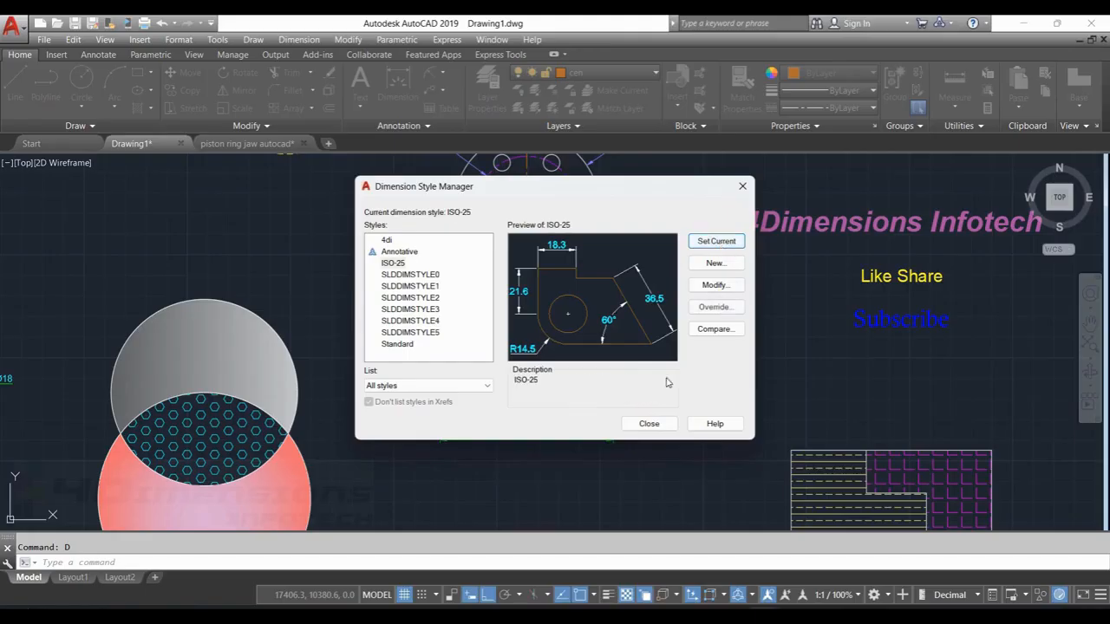
left_click(649, 423)
Step: Make the green dimension layer current and add a radius dimension to the slot's left end arc, placed above and to its left
scroll(481, 382, "up", 2)
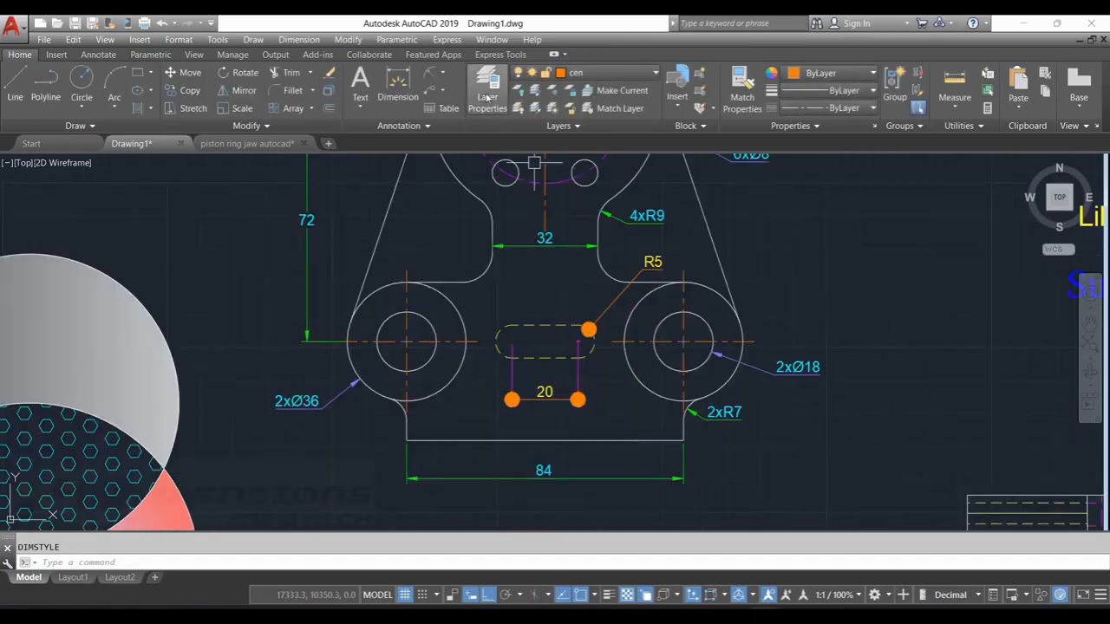
left_click(444, 74)
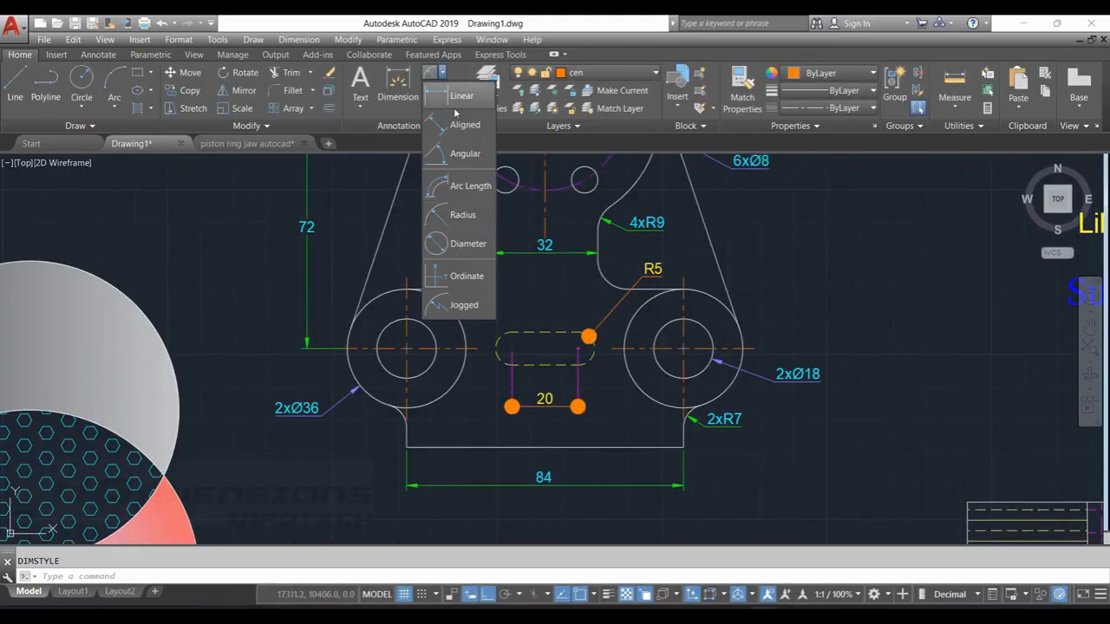
left_click(464, 217)
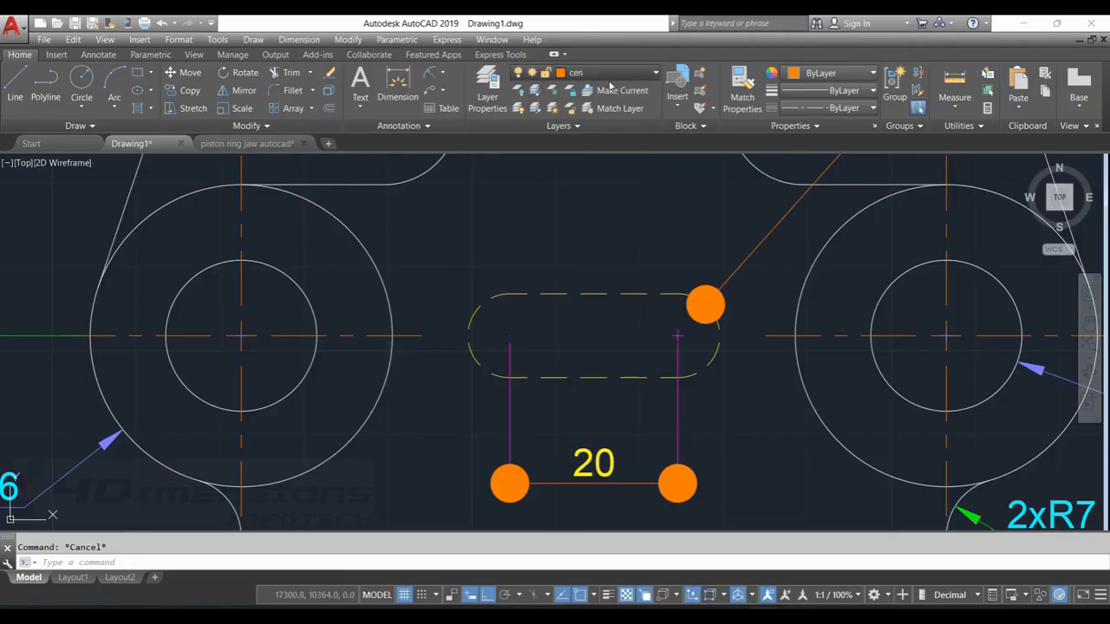
left_click(610, 79)
left_click(595, 142)
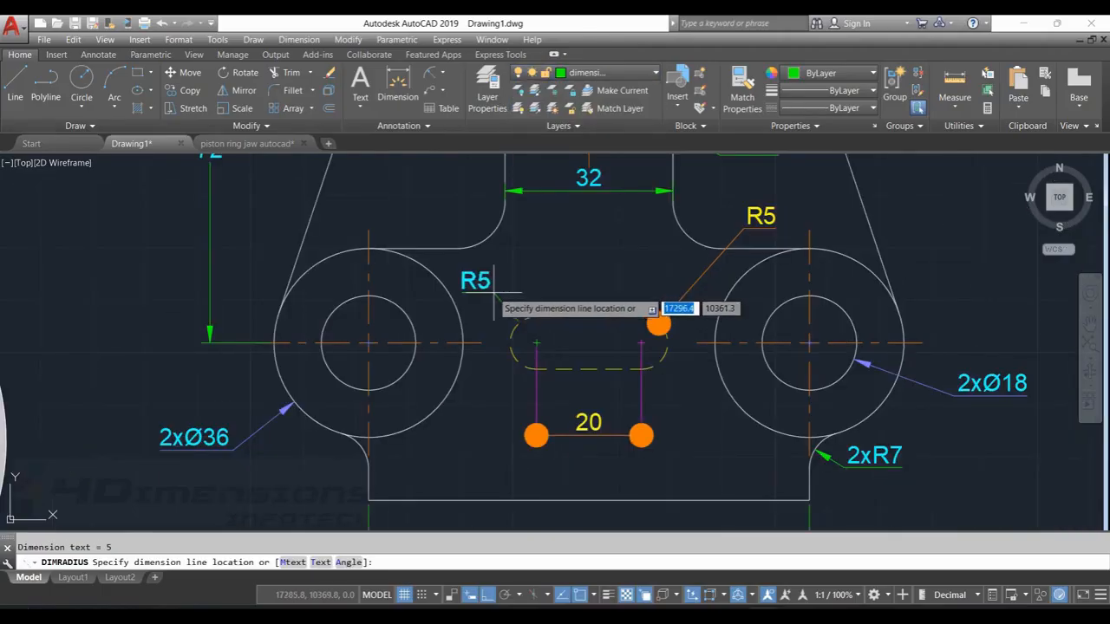
left_click(450, 216)
key("Escape")
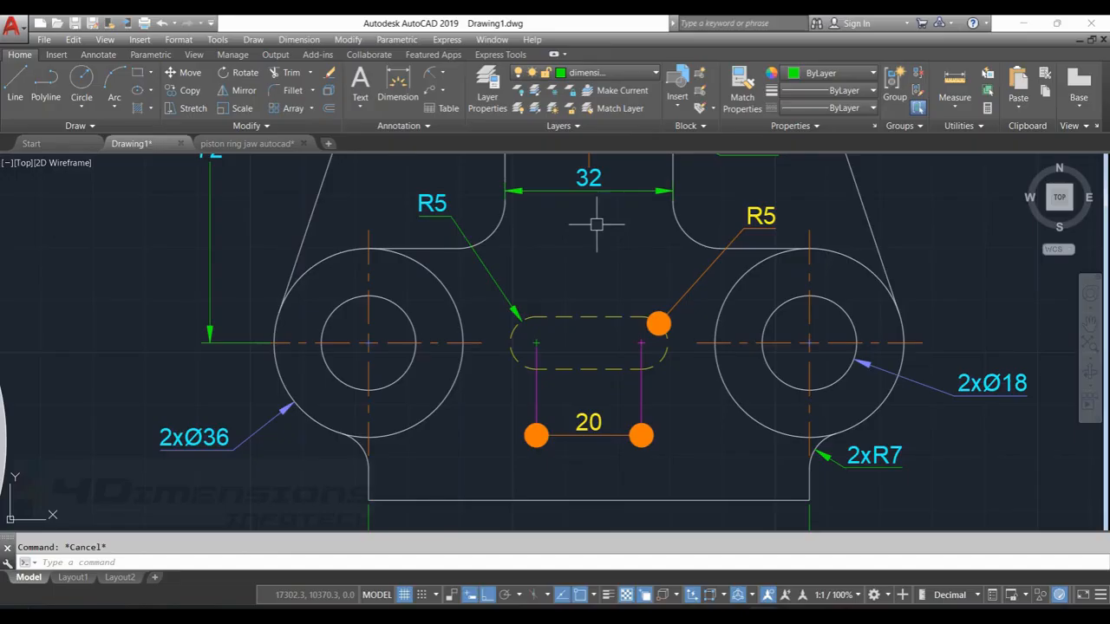
Step: Create a new dimension style based on ISO-25 for all dimensions, entering a person's first name as the style name
scroll(455, 333, "down", 5)
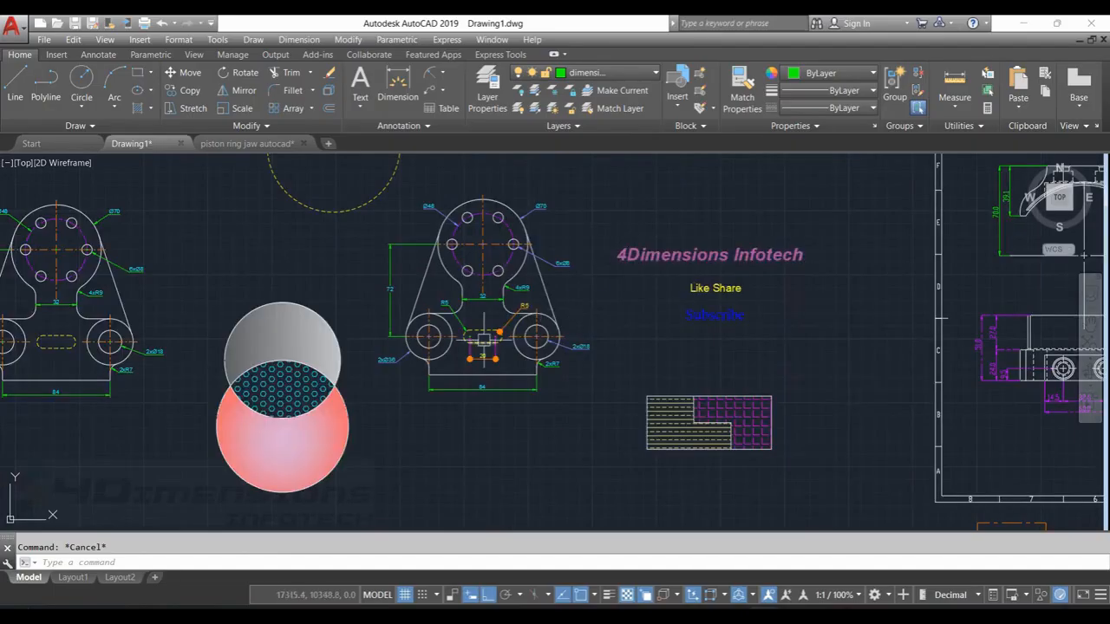
scroll(485, 339, "up", 2)
scroll(548, 291, "up", 4)
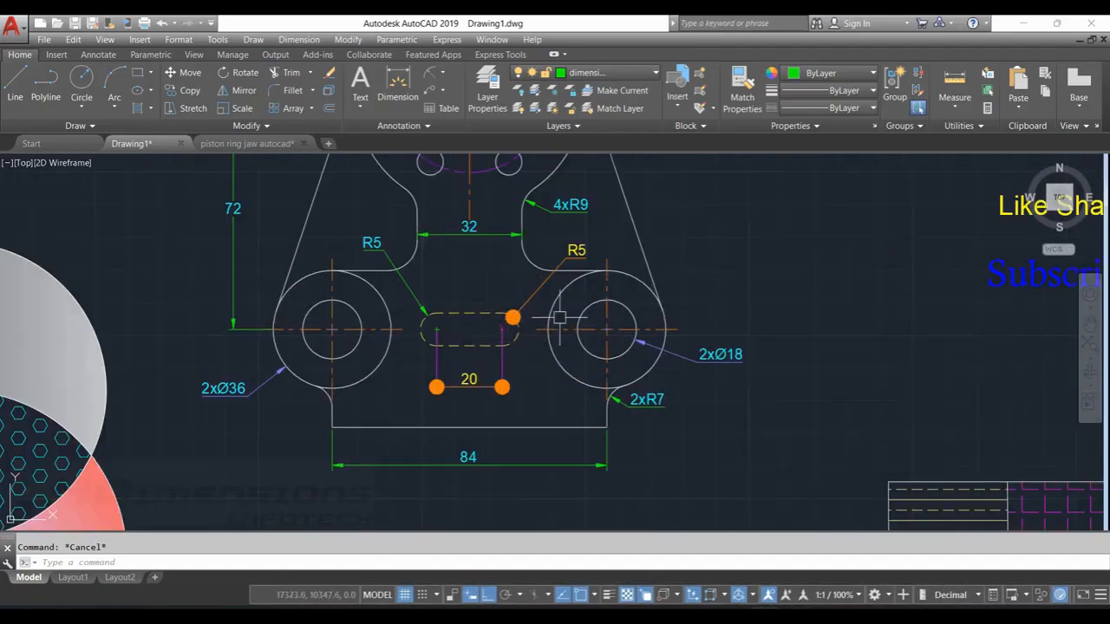
scroll(563, 278, "down", 5)
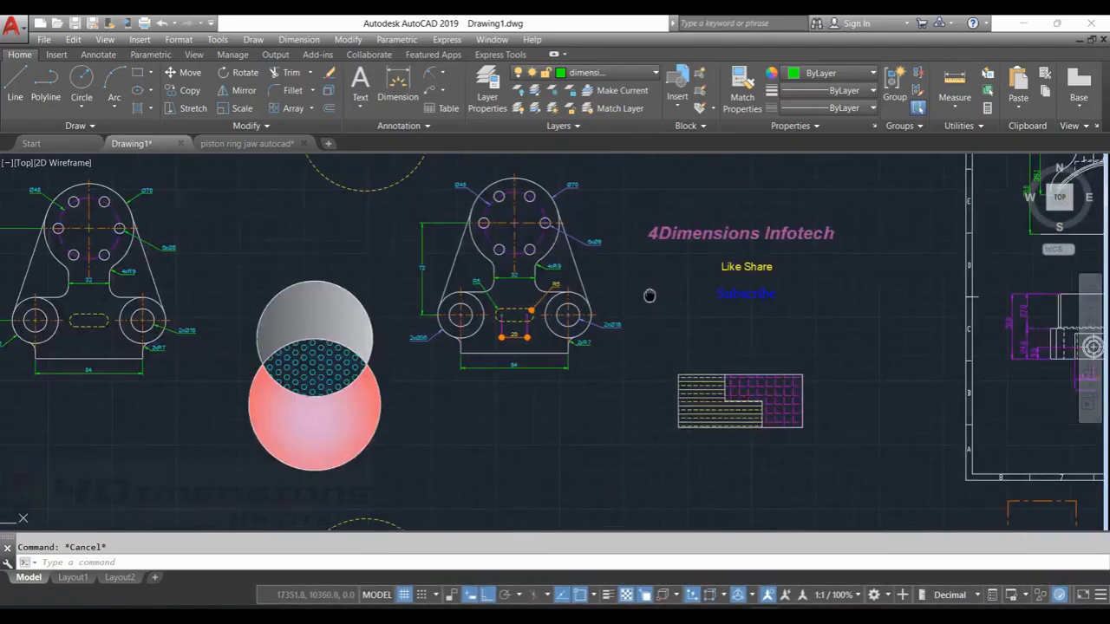
middle_click_drag(520, 231, 593, 246)
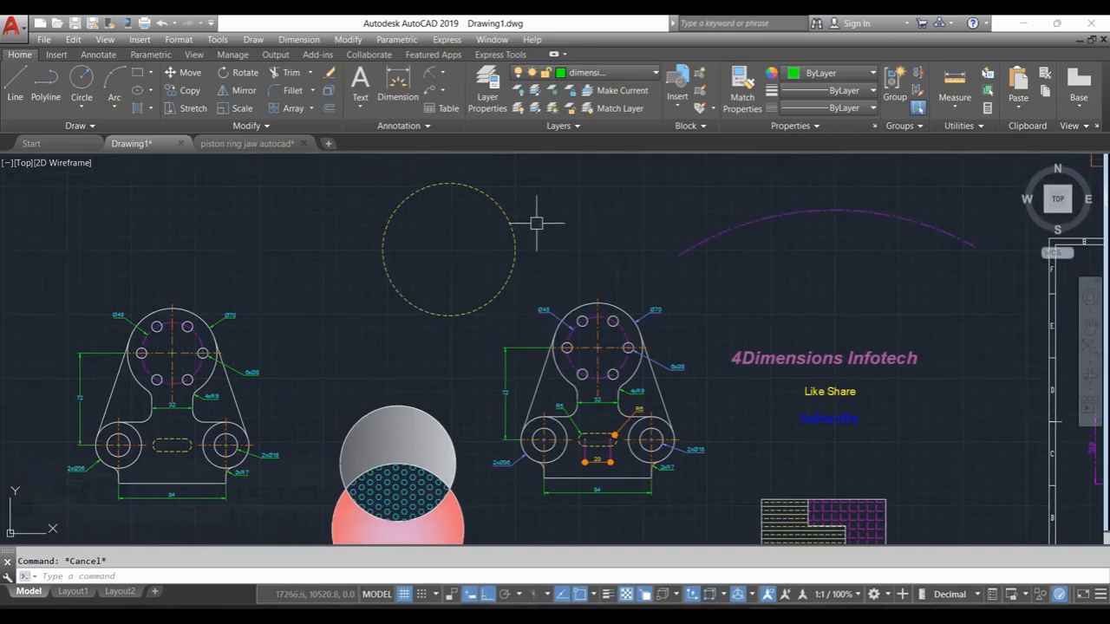
type("d")
key("Return")
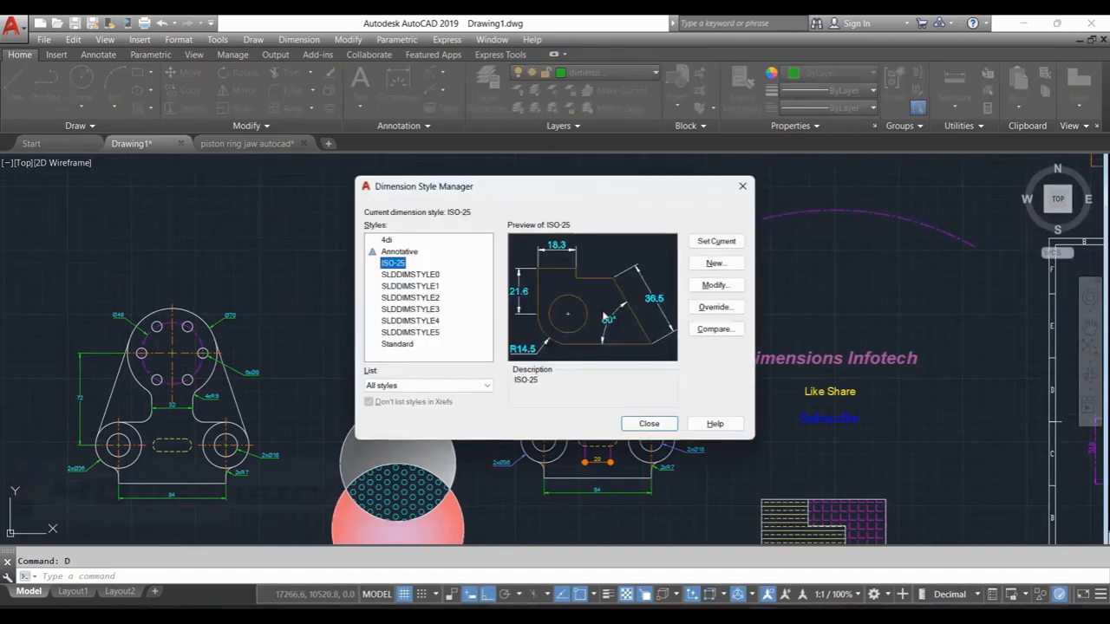
left_click(714, 263)
type("sagar")
left_click(659, 277)
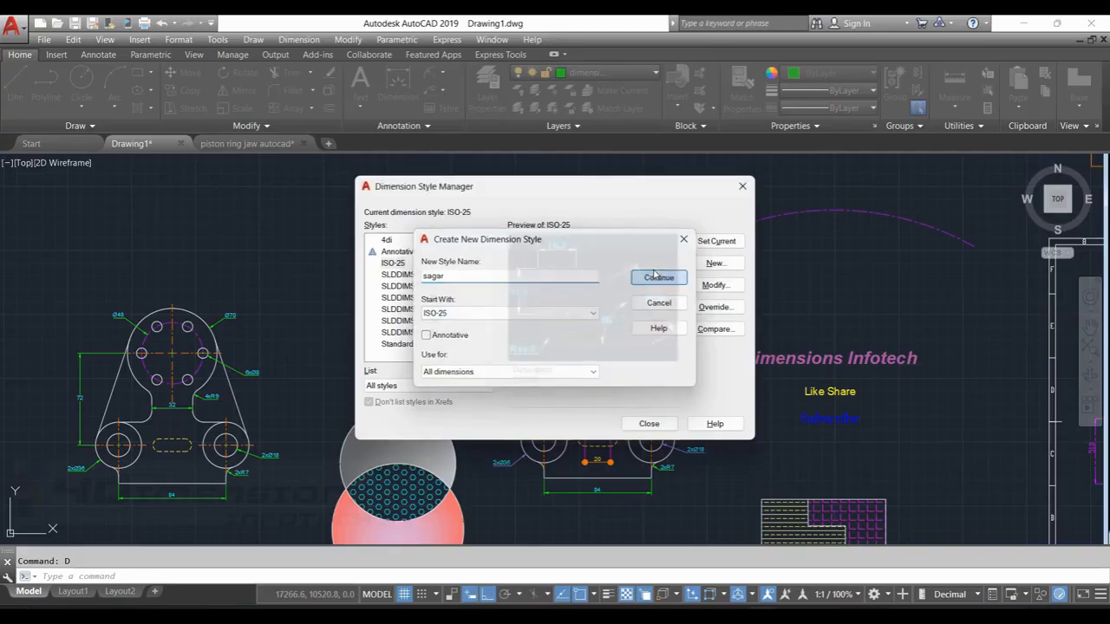
Step: Set the new style's linear precision to 0.000 and its unit format to Fractional
left_click(530, 159)
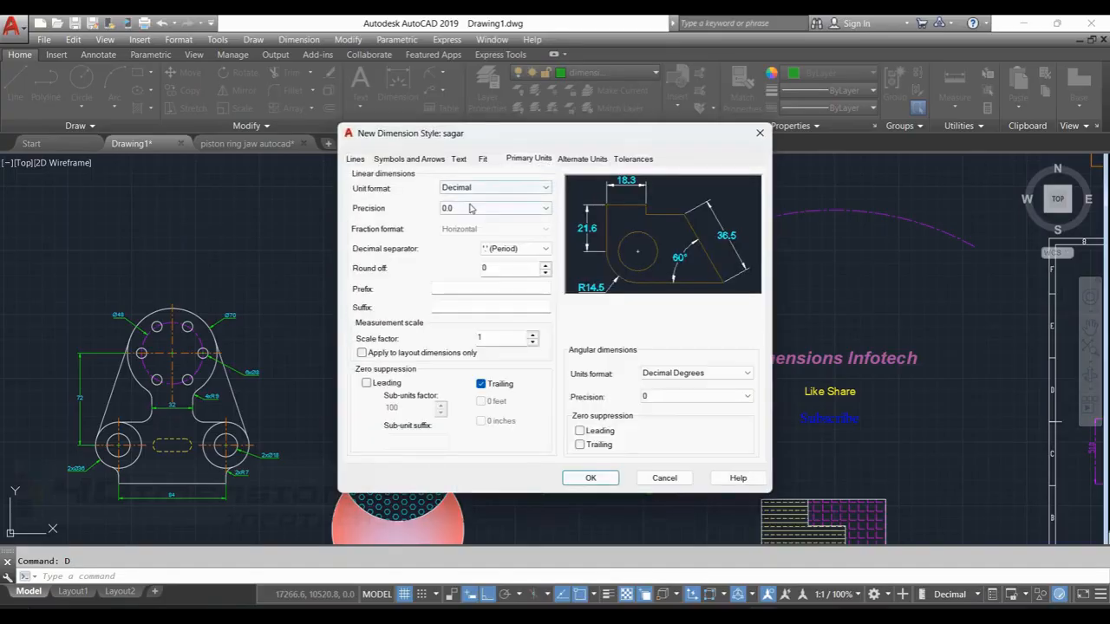
left_click(520, 208)
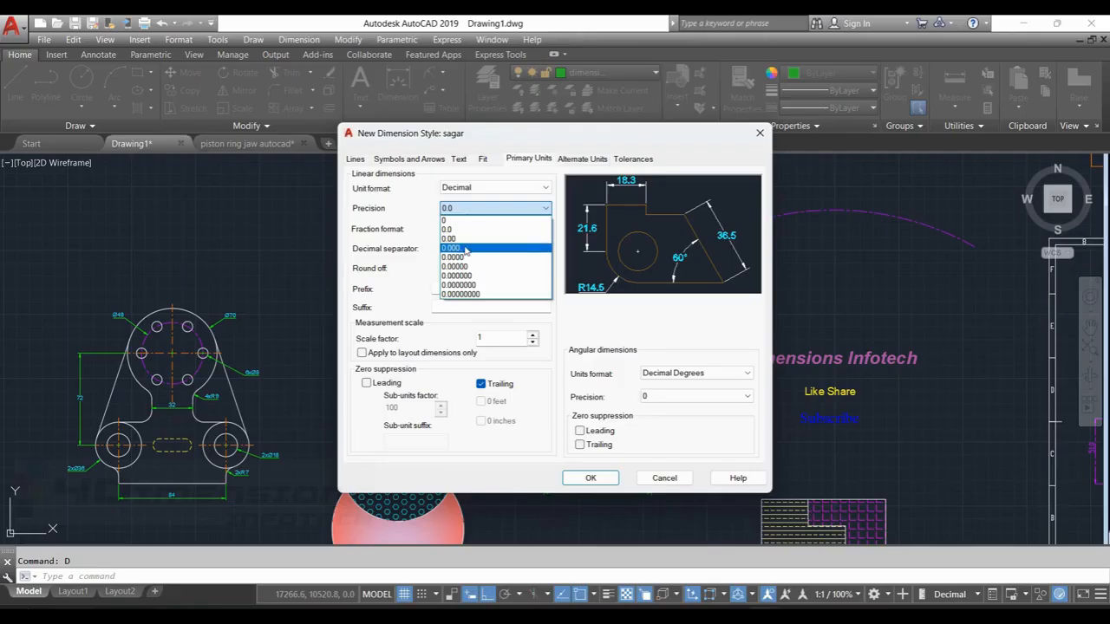
left_click(465, 249)
left_click(495, 188)
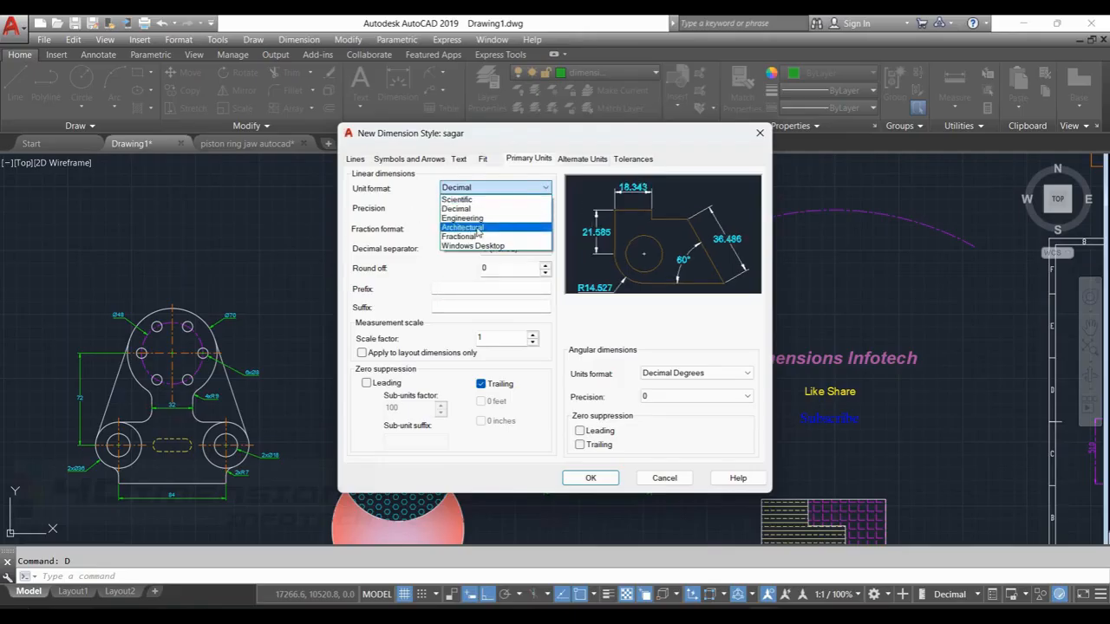
left_click(473, 227)
left_click(495, 188)
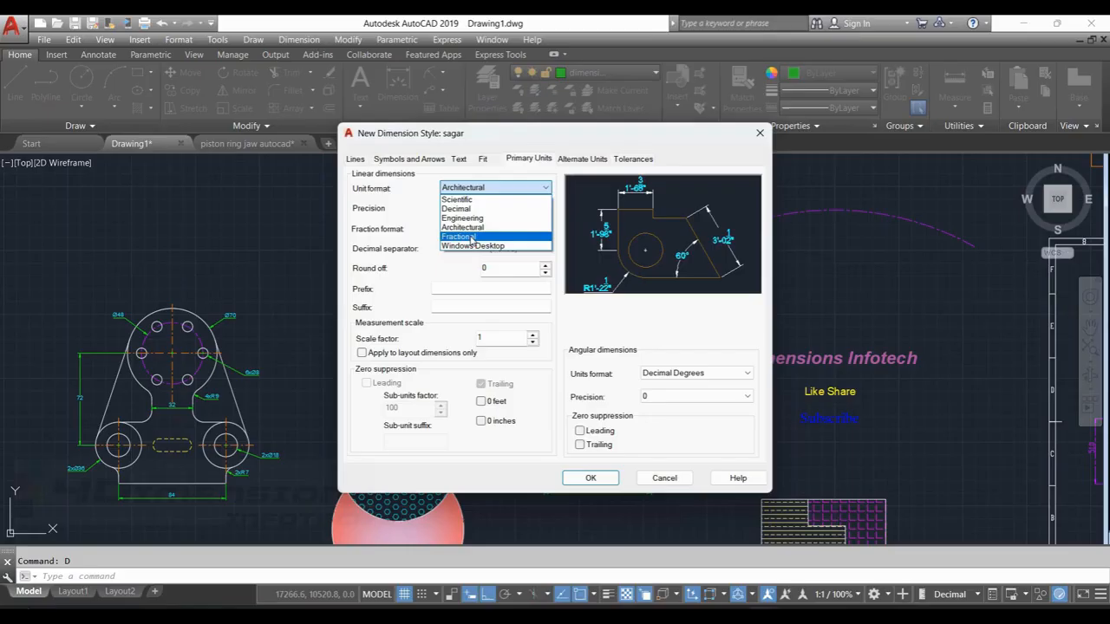
left_click(481, 240)
Step: Set the new style's first and second arrowheads to Oblique
left_click(409, 159)
left_click(422, 201)
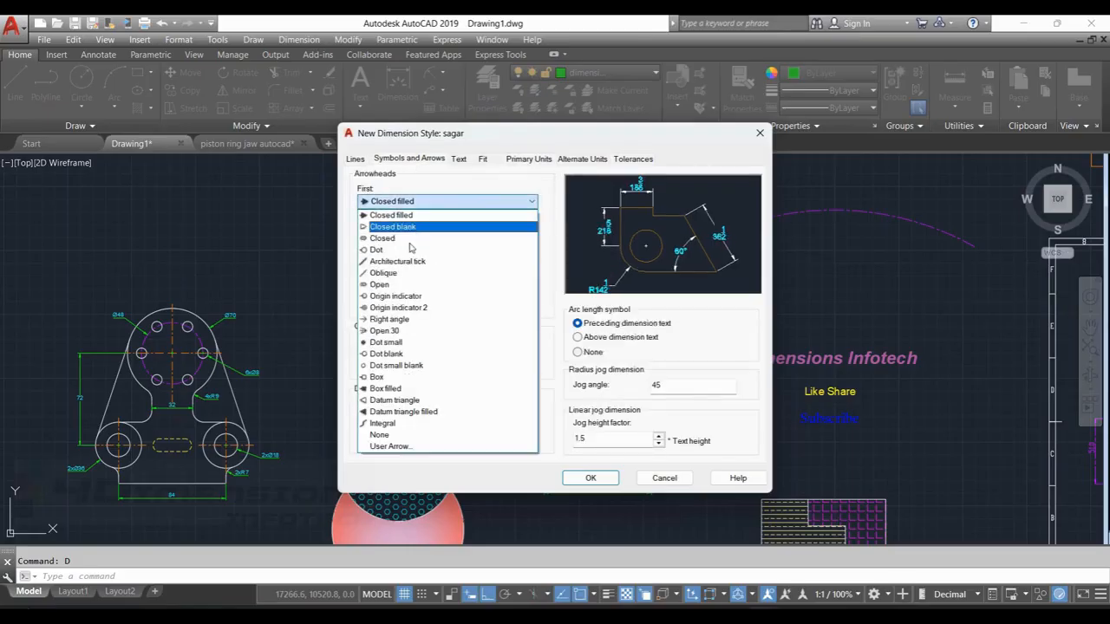
left_click(401, 276)
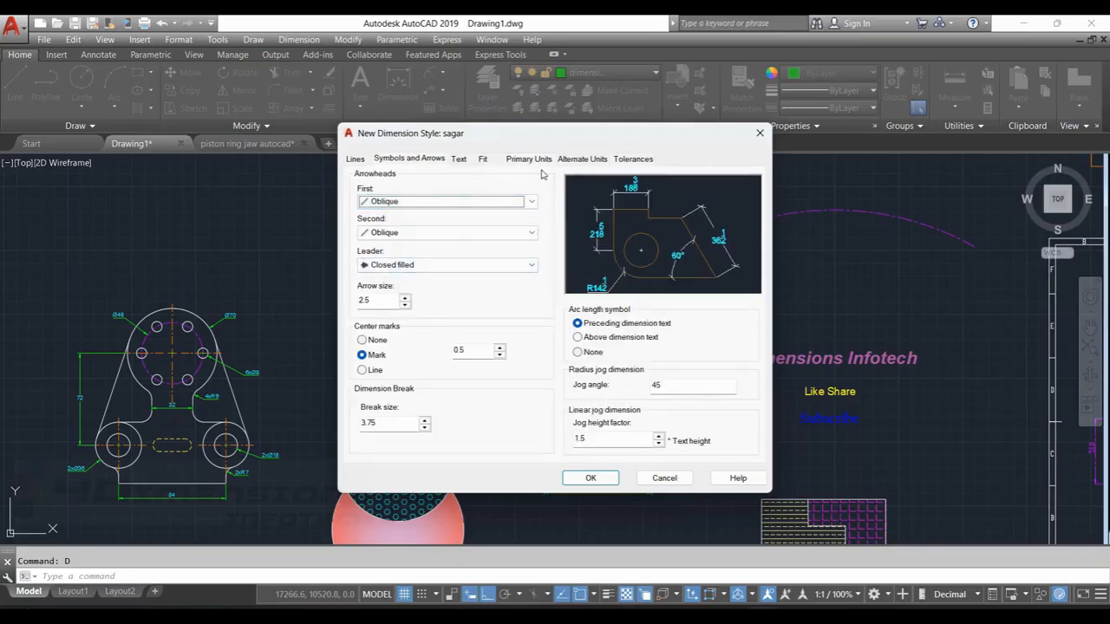
Step: Set the new style's overall scale to 2.5 and its text color to Magenta
left_click(482, 159)
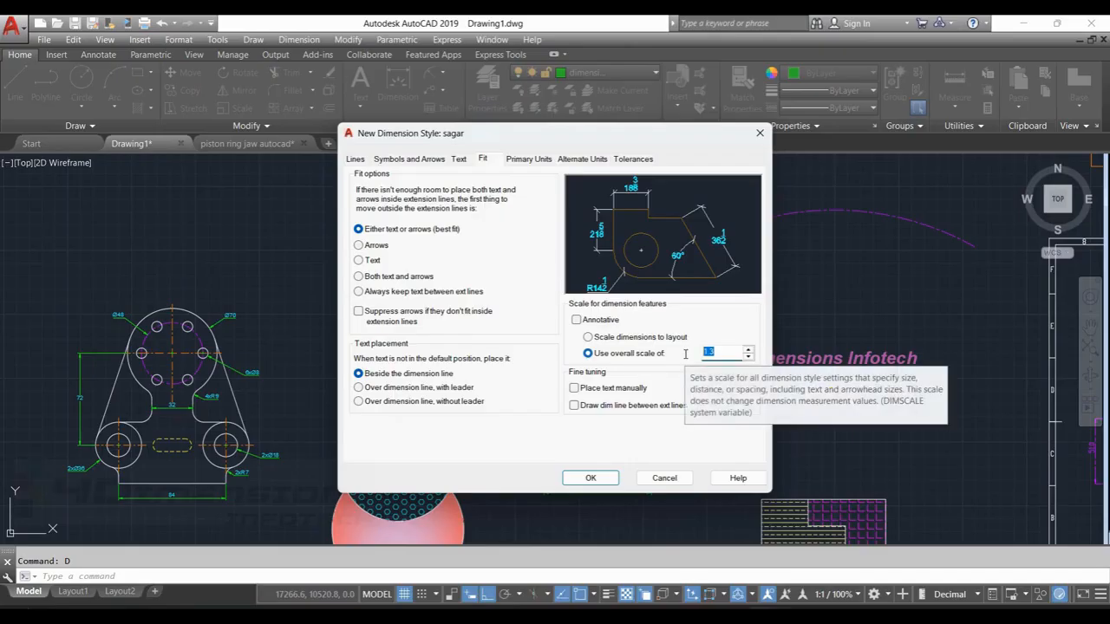
type("2.5")
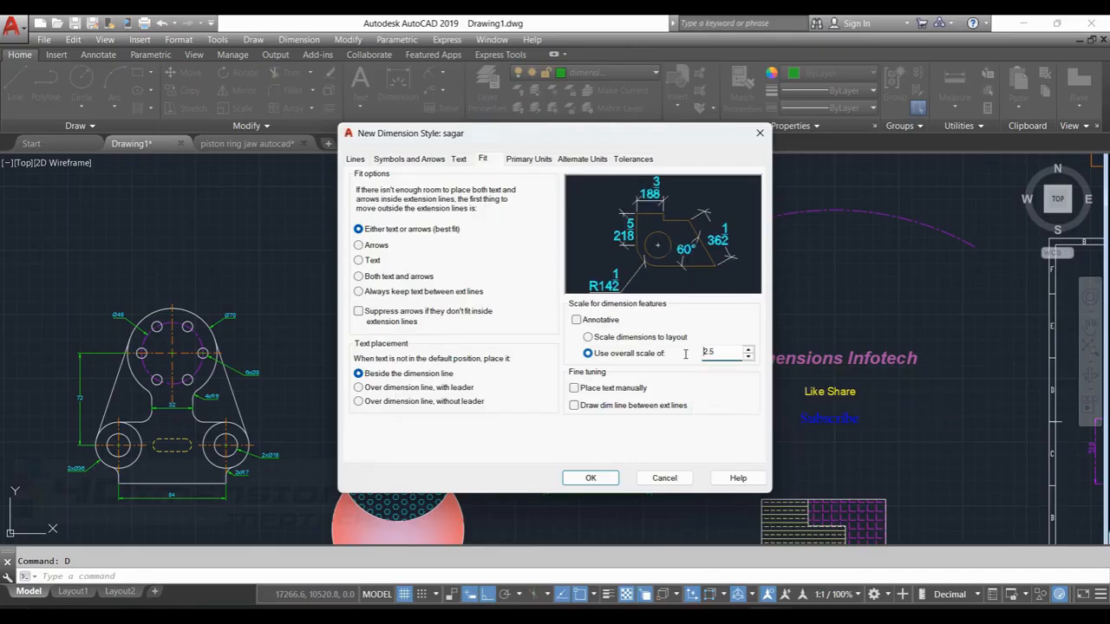
left_click(458, 159)
left_click(493, 216)
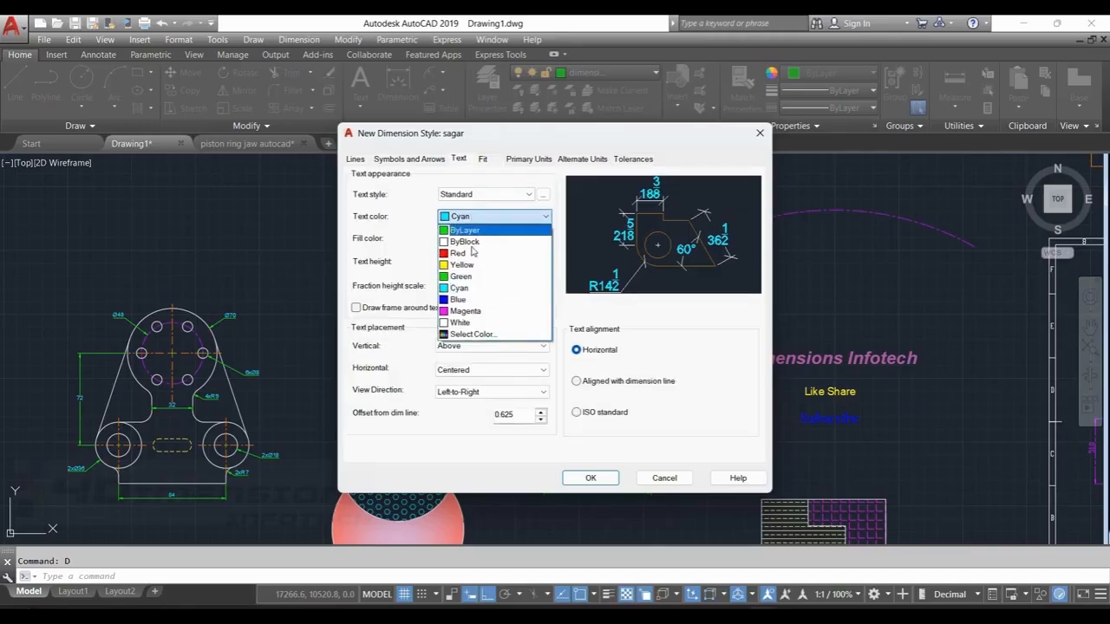
left_click(466, 311)
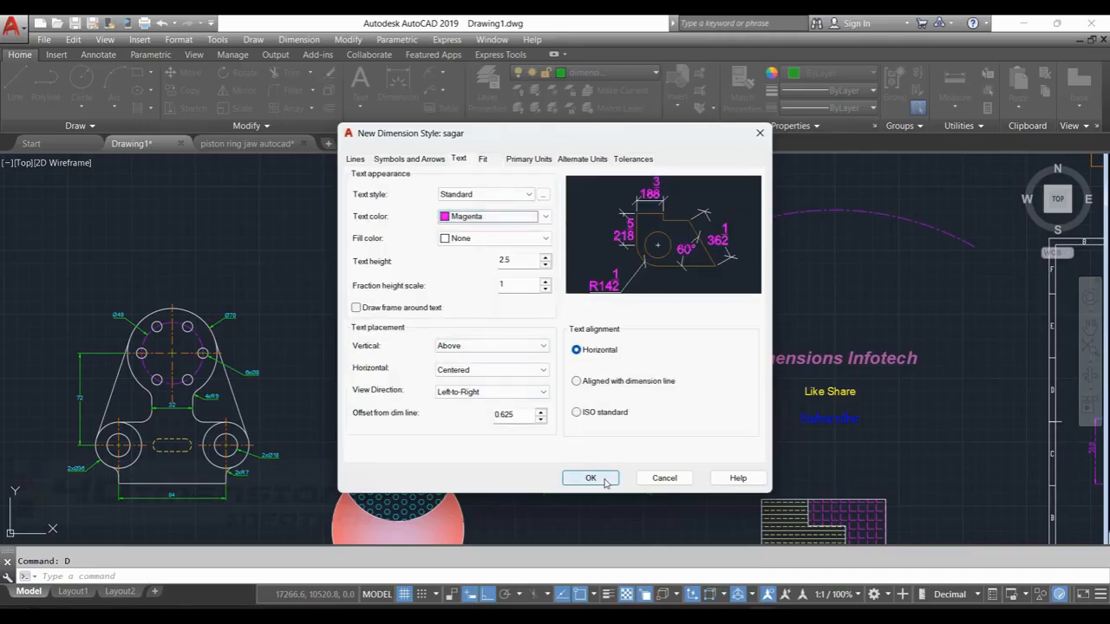
Step: Set the new dimension style's text alignment to Aligned with dimension line, save the style and make it current
left_click(593, 382)
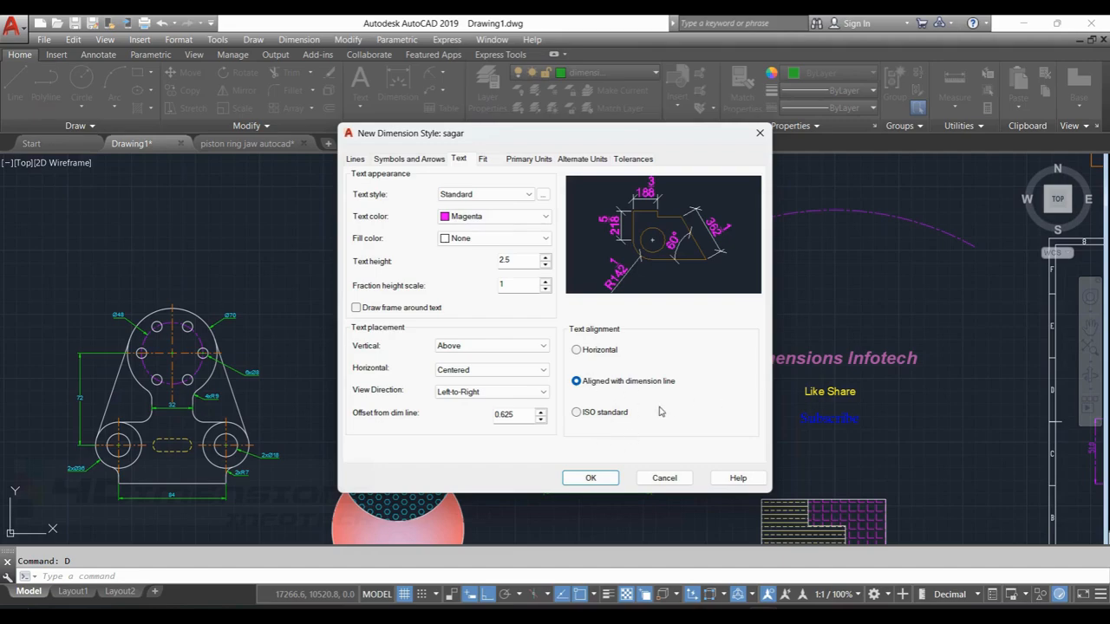
left_click(603, 479)
left_click(717, 243)
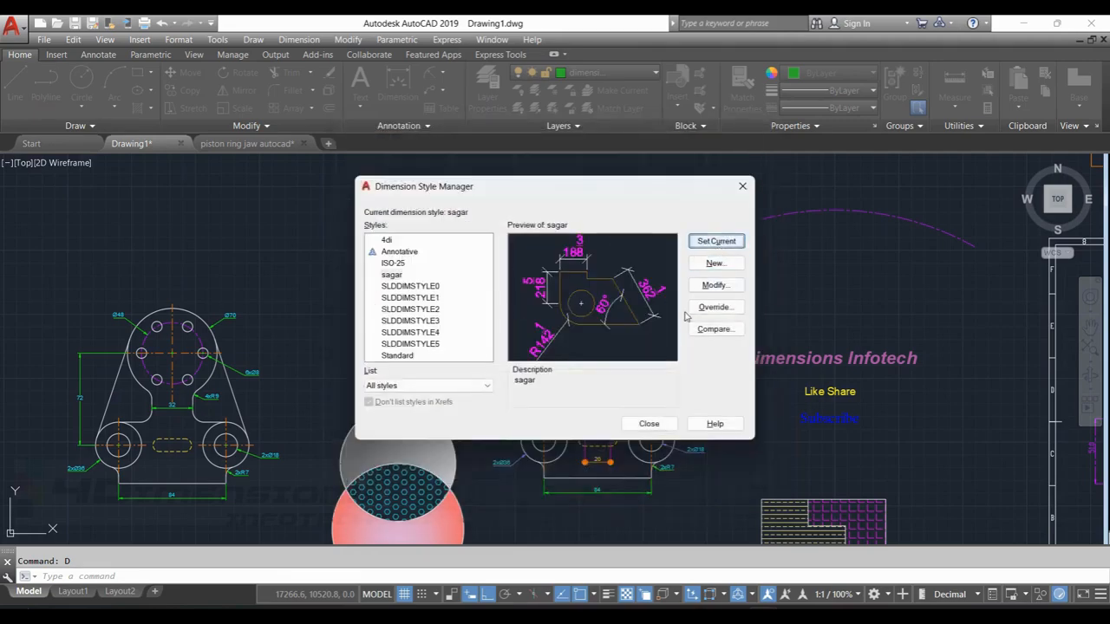
left_click(650, 423)
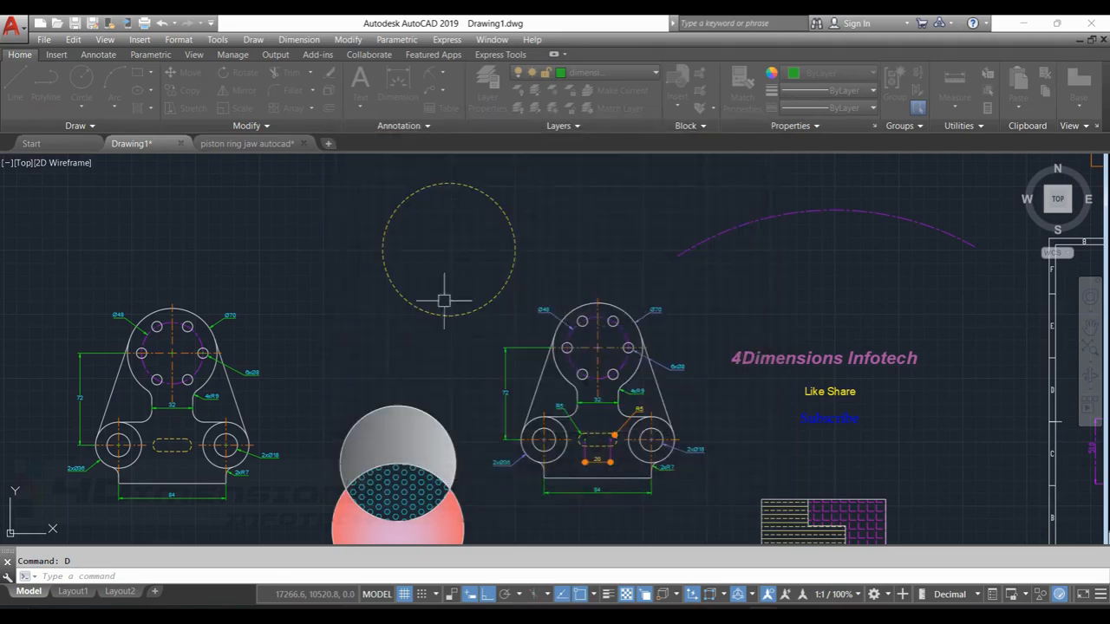
key("Return")
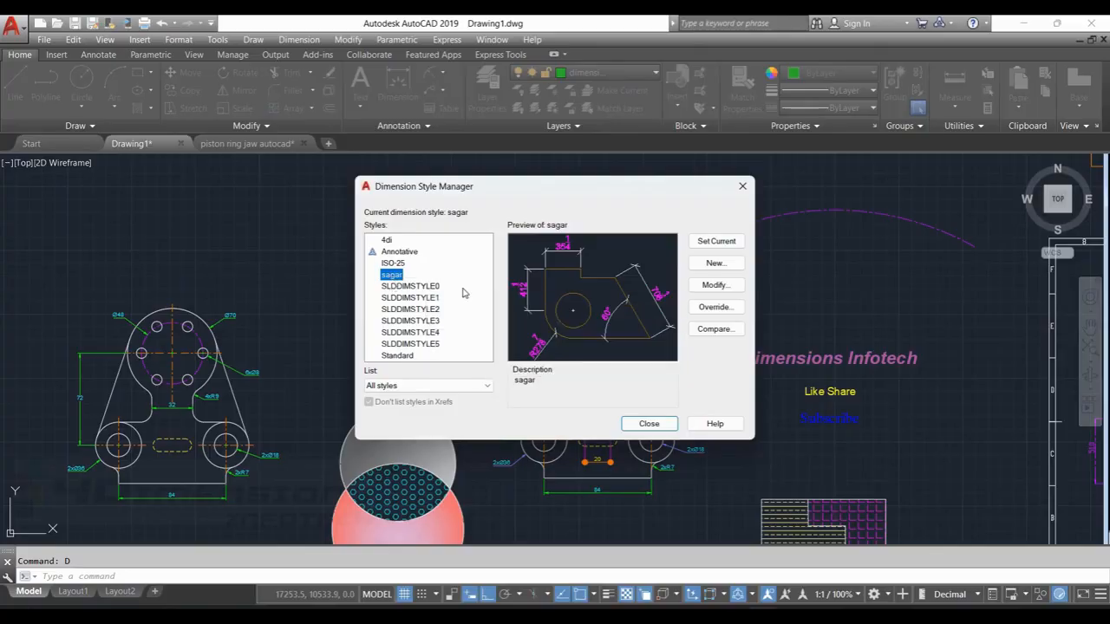
left_click(707, 244)
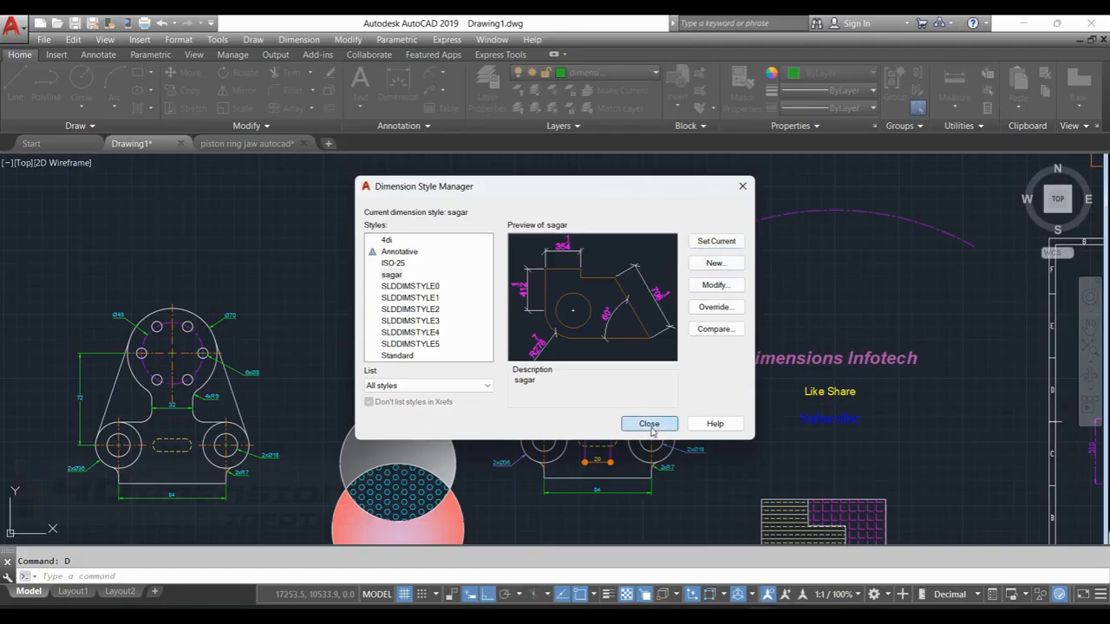
left_click(649, 424)
key("Escape")
Step: Add a diameter dimension in the new style to the upper-right edge of the upper dashed yellow circle
left_click(444, 76)
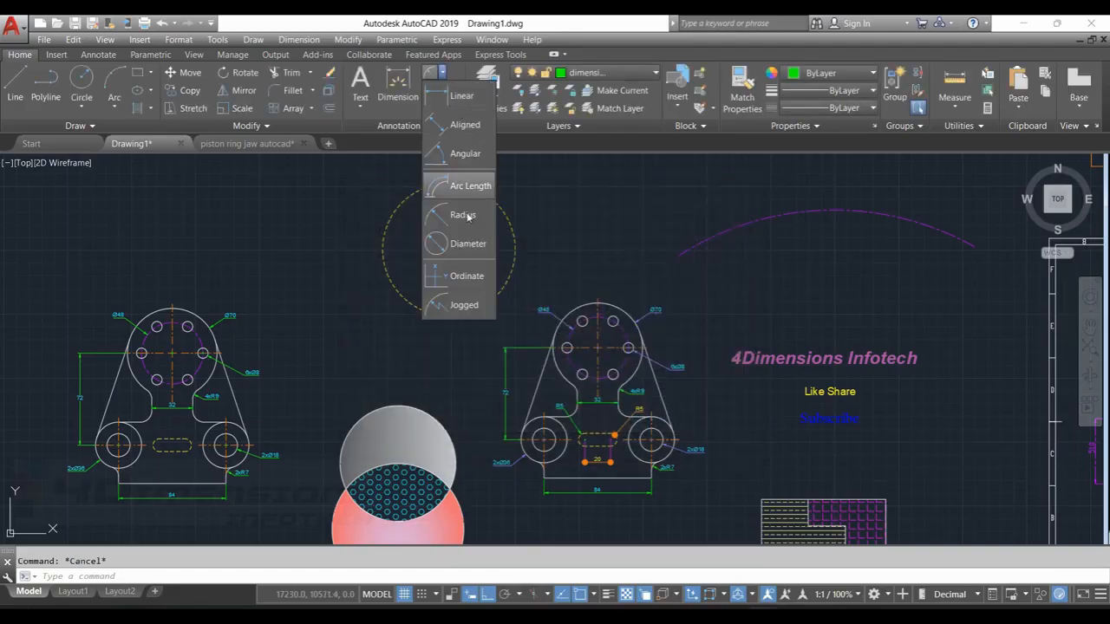
left_click(473, 247)
left_click(511, 234)
left_click(527, 202)
key("Escape")
scroll(527, 202, "up", 4)
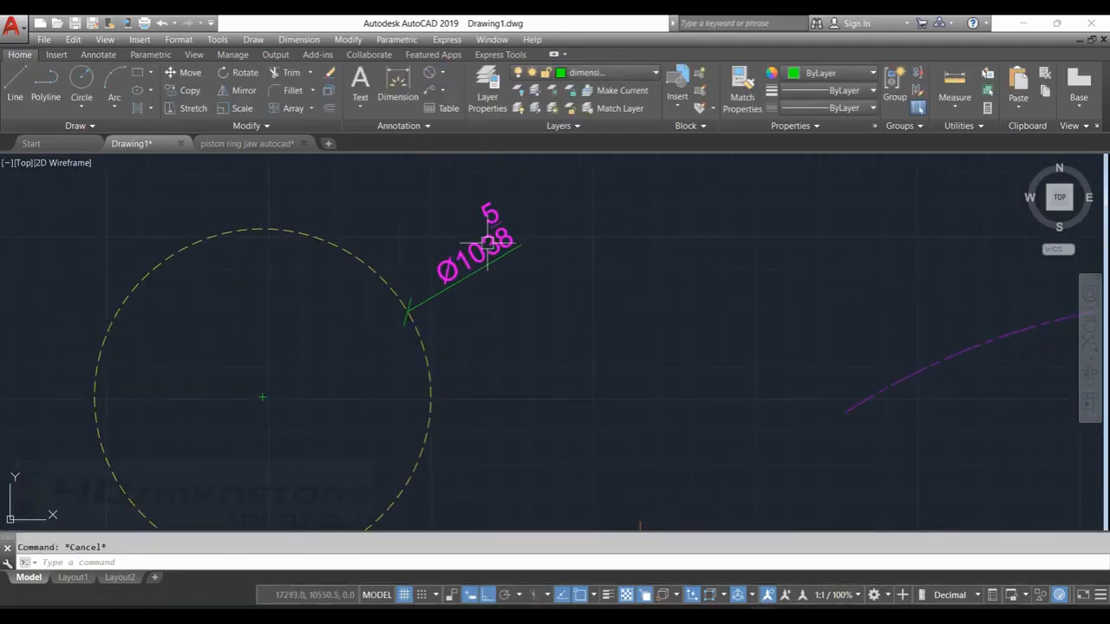
middle_click_drag(608, 225, 607, 228)
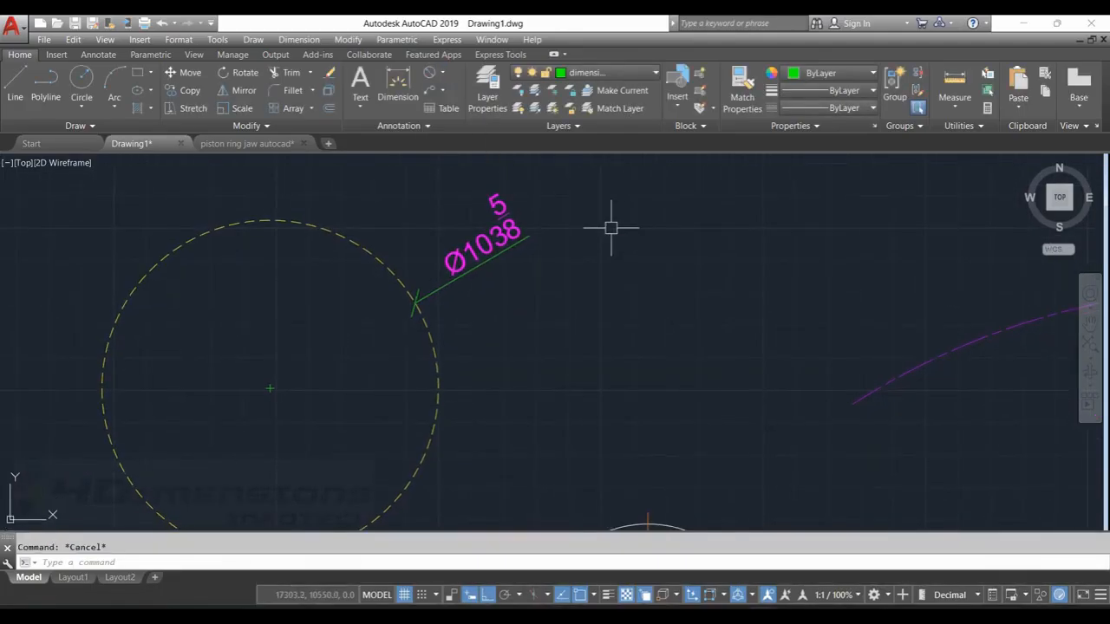
Step: Make 4di the current dimension style
type("d")
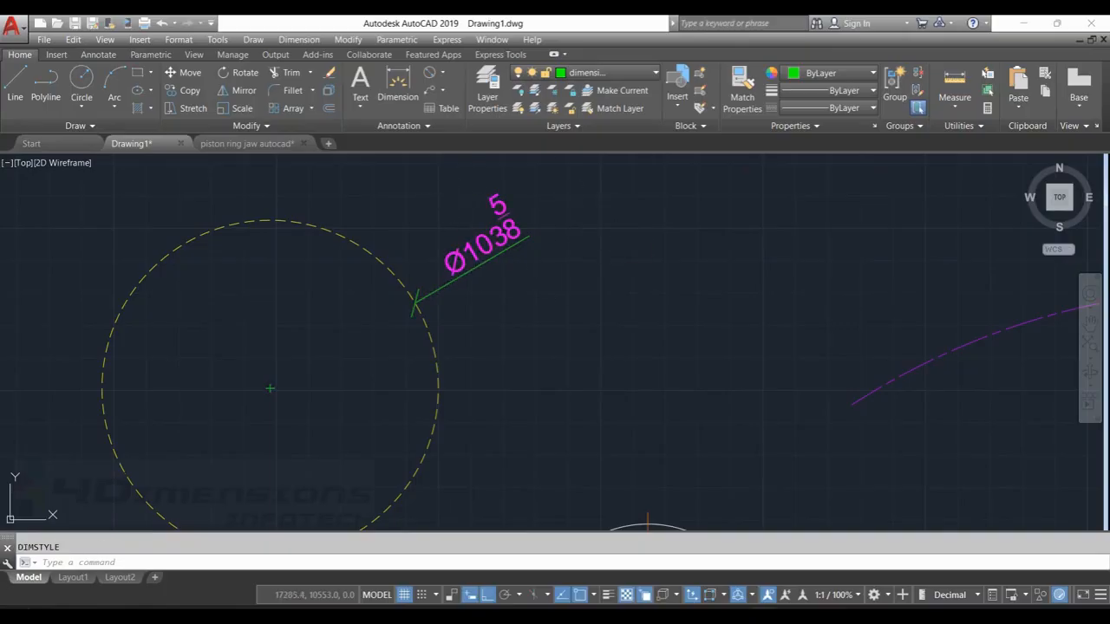
key("Return")
left_click(387, 239)
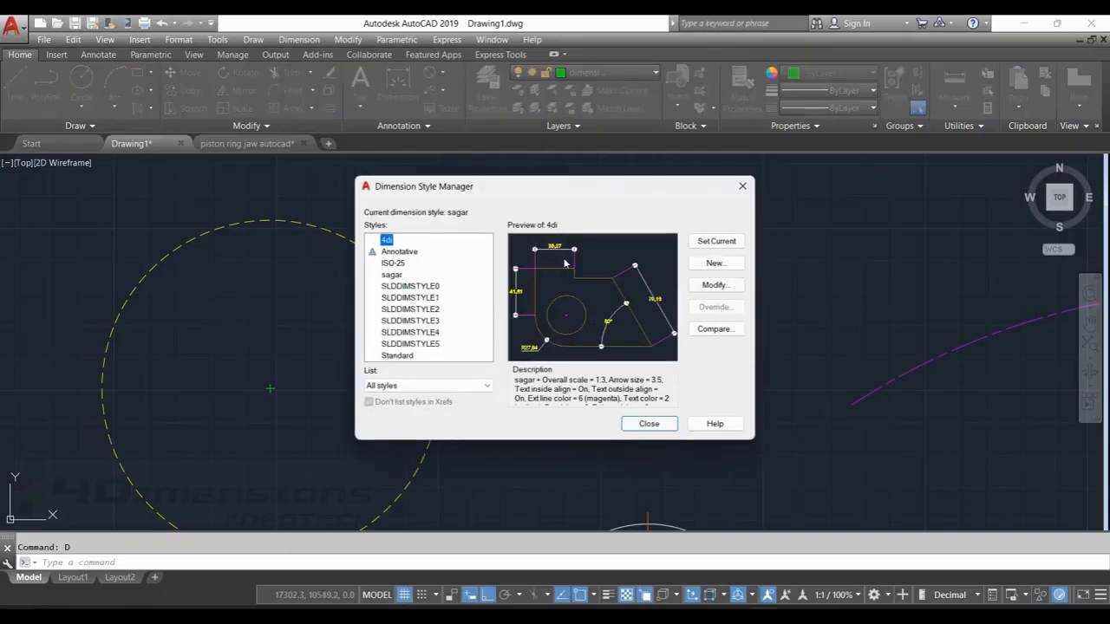
left_click(714, 242)
left_click(649, 423)
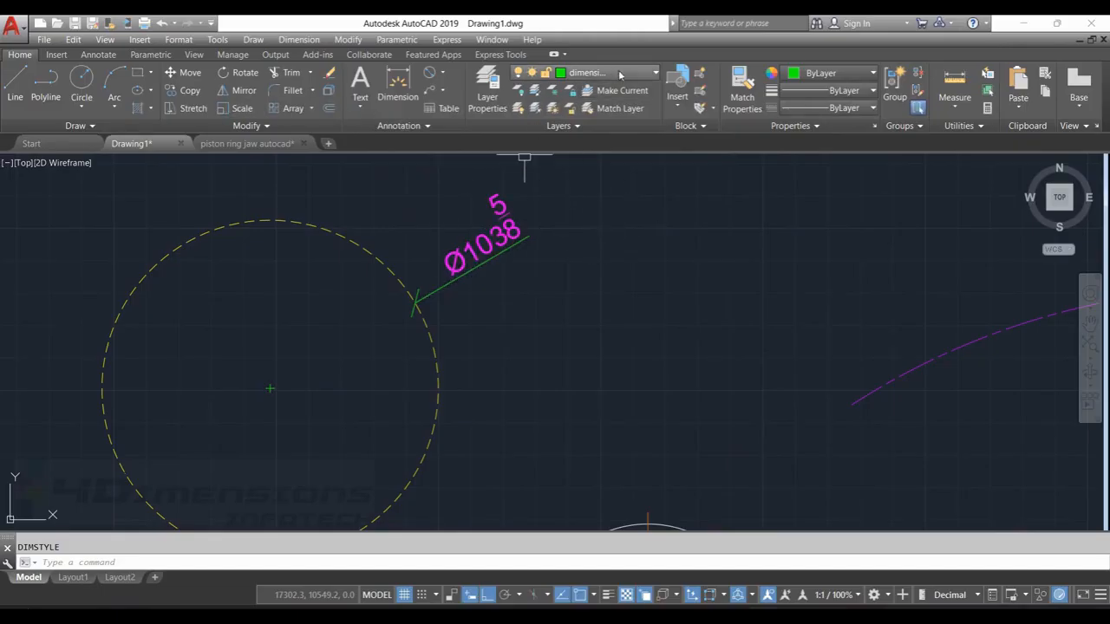
Step: Add a 4di-style diameter dimension on the right side of the upper dashed yellow circle, below the magenta one
left_click(429, 72)
left_click(438, 364)
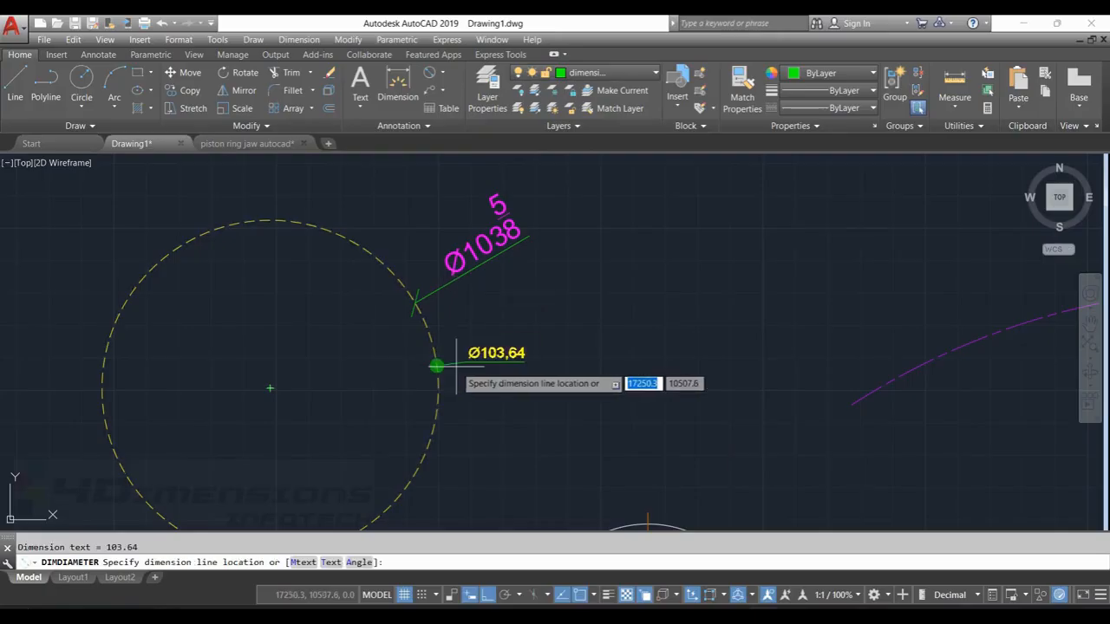
left_click(517, 364)
middle_click_drag(647, 310, 676, 320)
key("Escape")
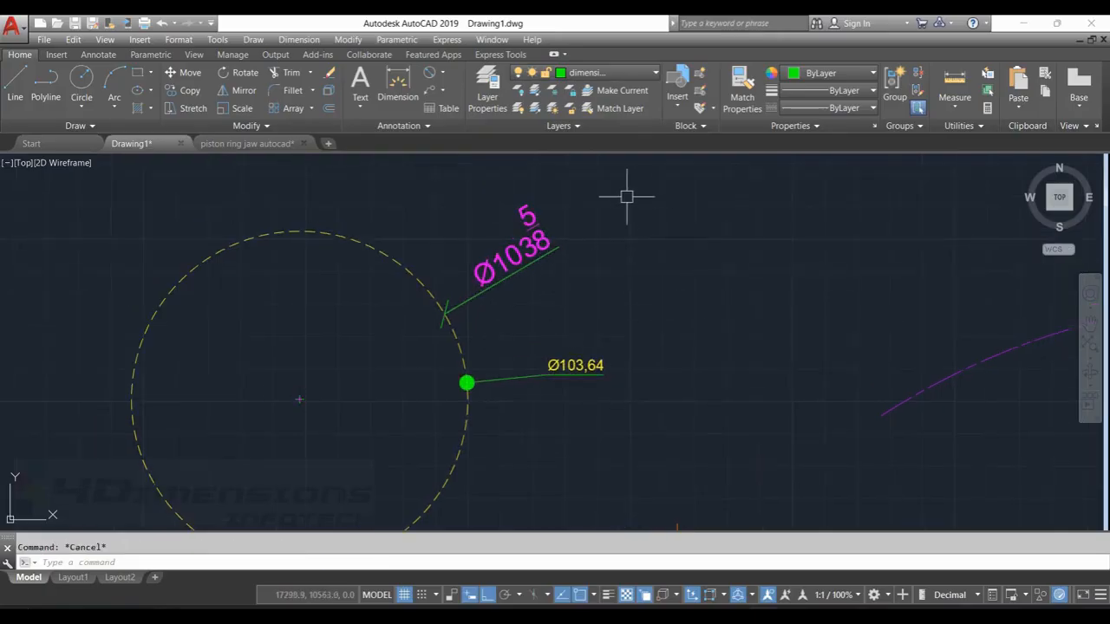
Step: Make ISO-25 the current dimension style
type("d")
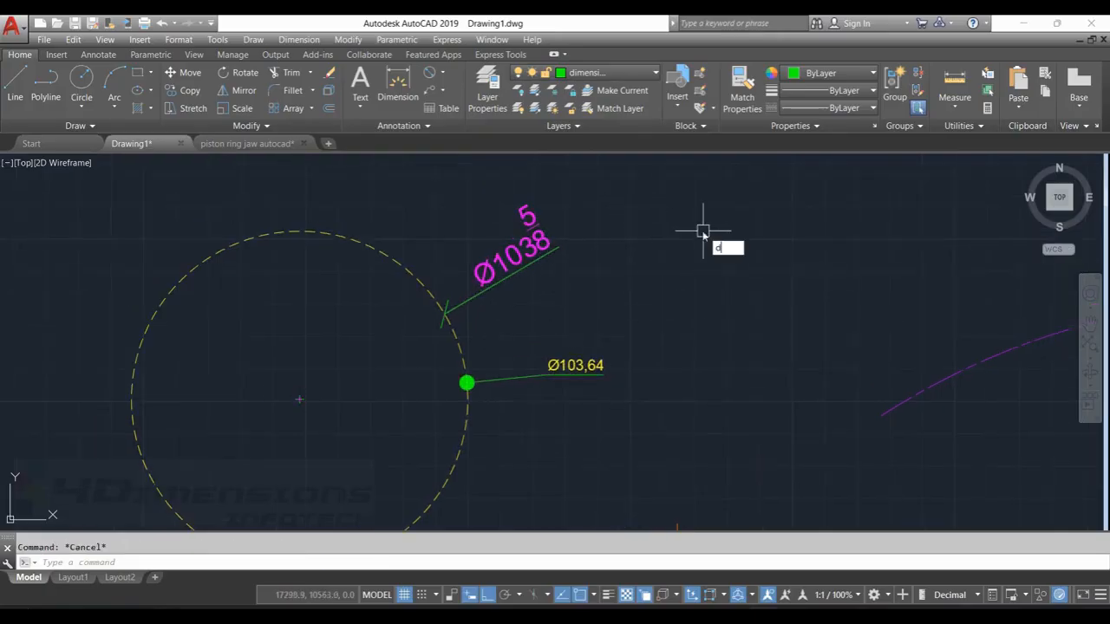
key("Return")
left_click(414, 264)
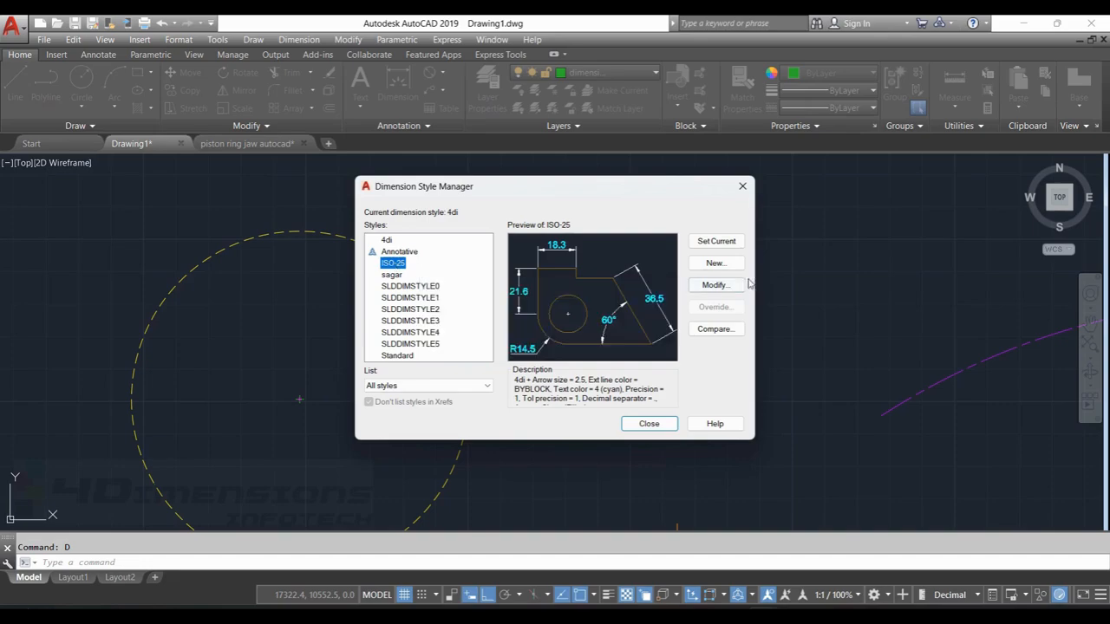
left_click(716, 241)
left_click(649, 423)
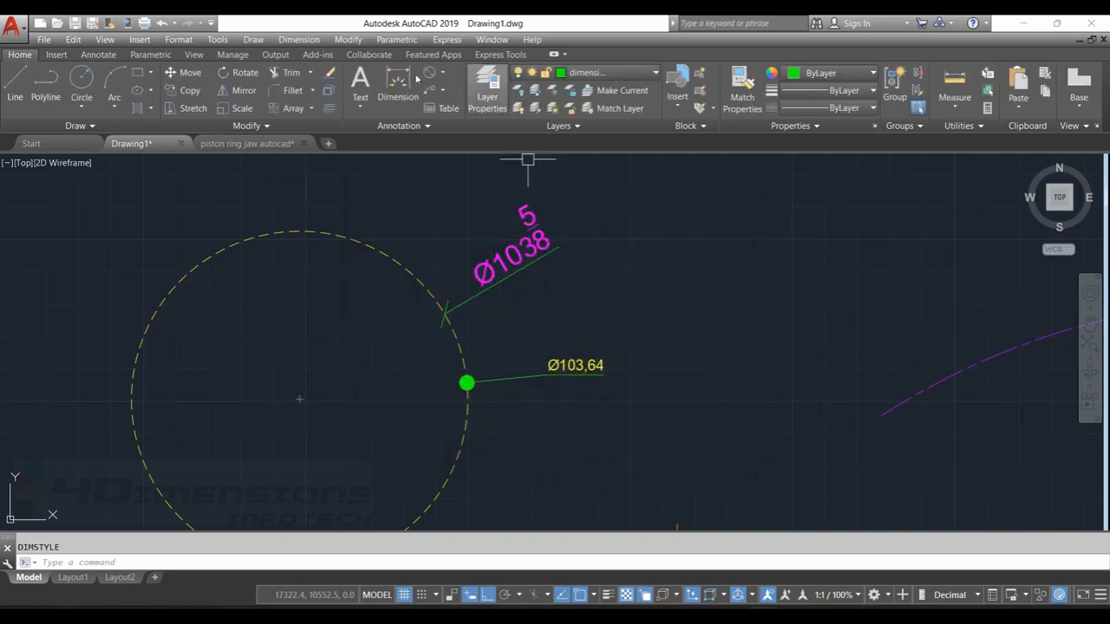
Step: Add an ISO-25 diameter dimension to the upper dashed yellow circle, above the magenta one
left_click(438, 72)
left_click(464, 246)
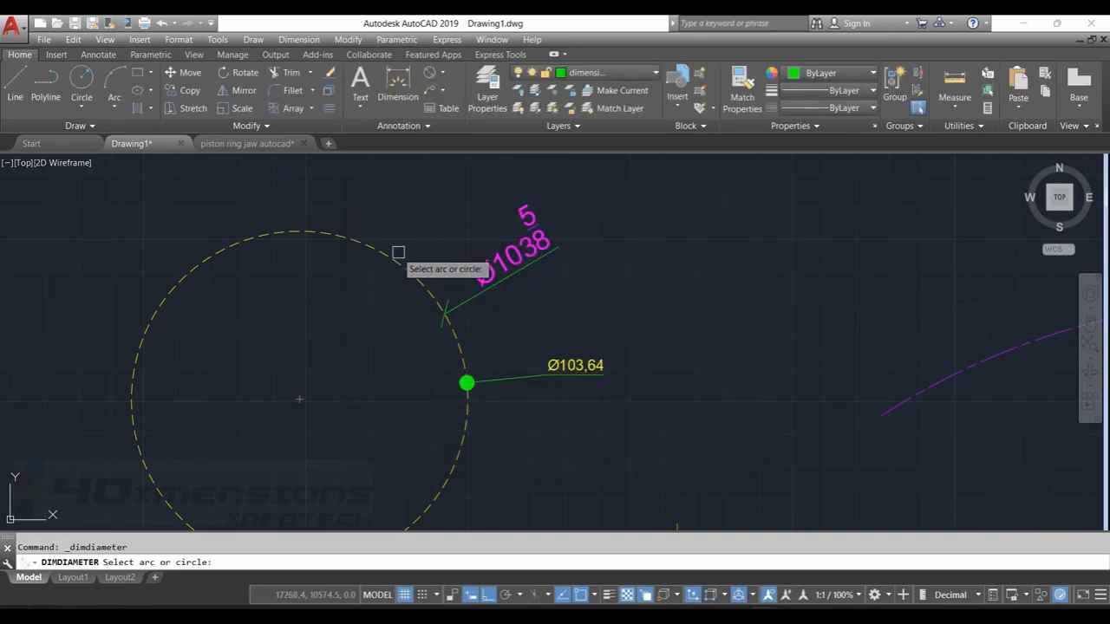
left_click(396, 251)
left_click(432, 195)
key("Escape")
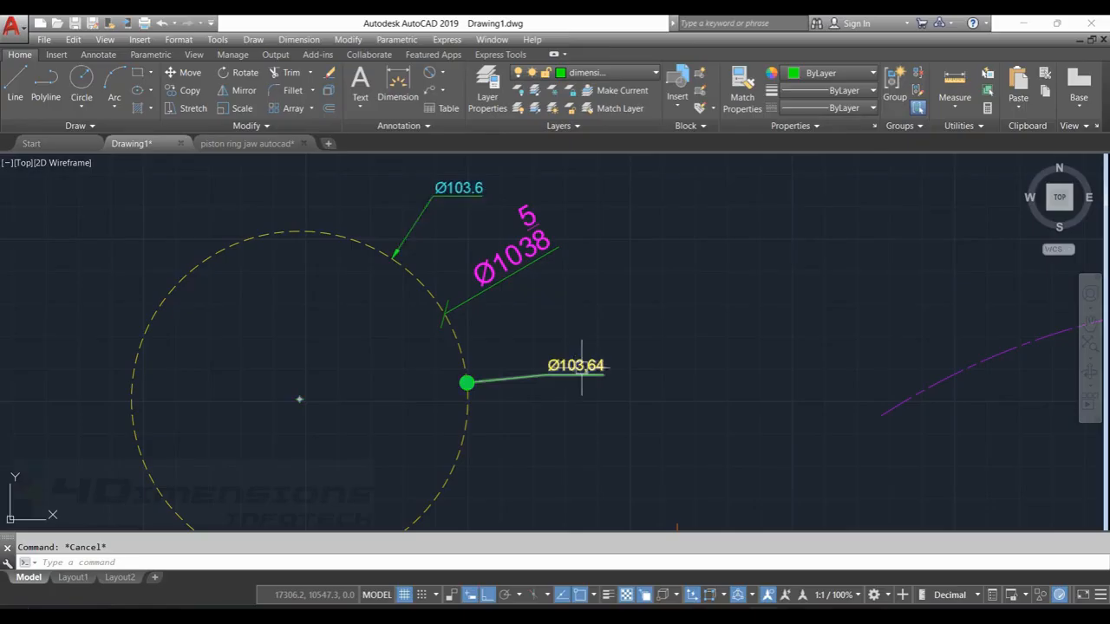
Step: Open DesignCenter in Drawing1
scroll(418, 231, "down", 5)
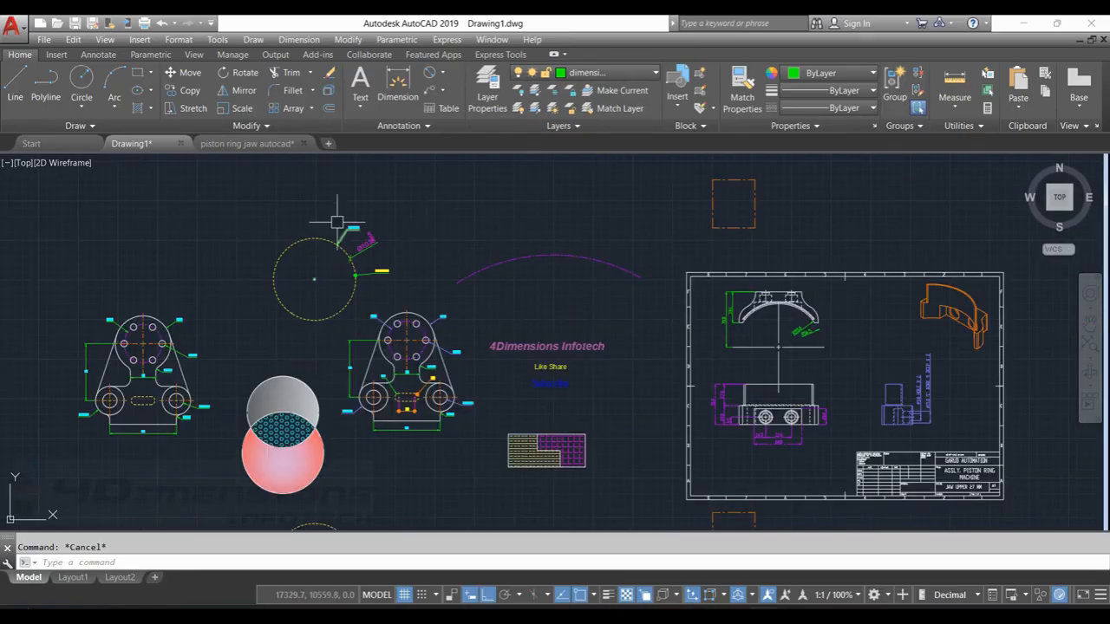
scroll(589, 227, "down", 3)
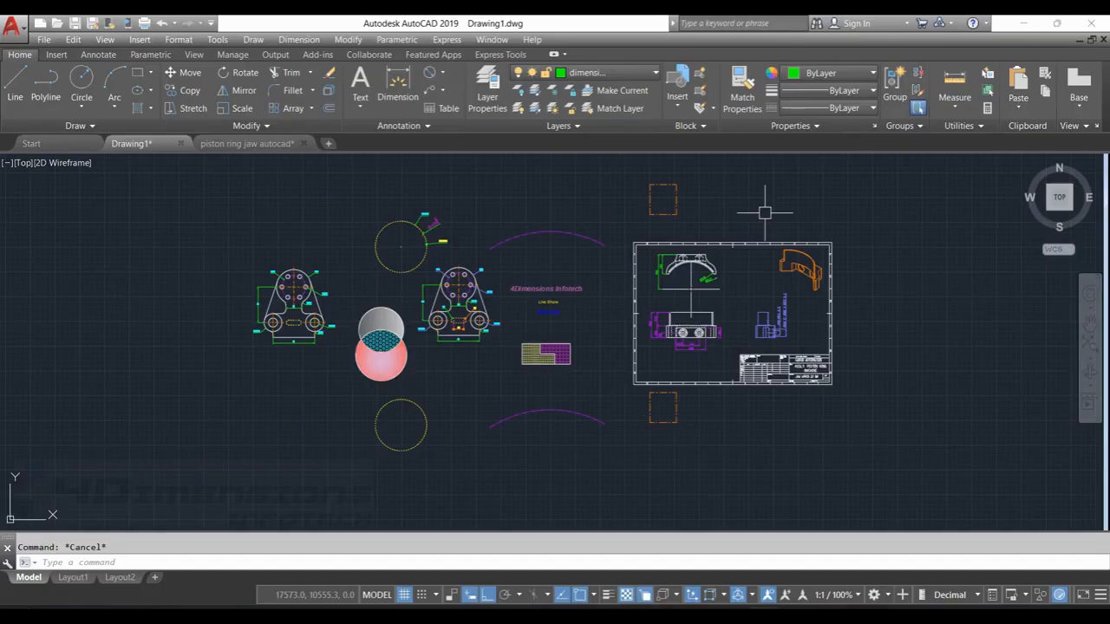
middle_click_drag(764, 213, 721, 238)
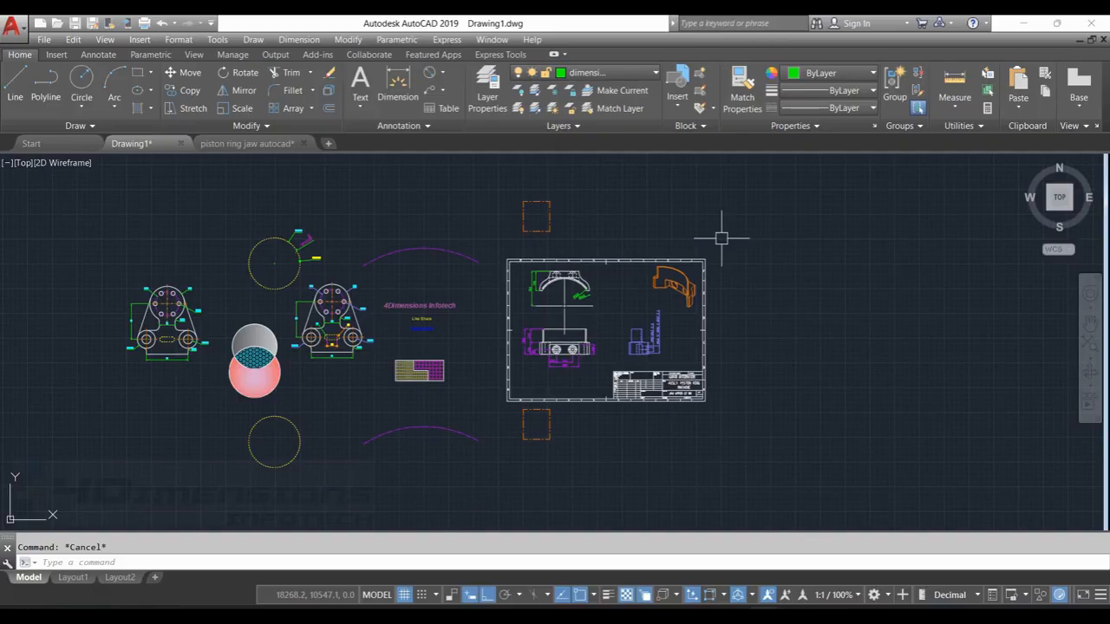
type("ADC")
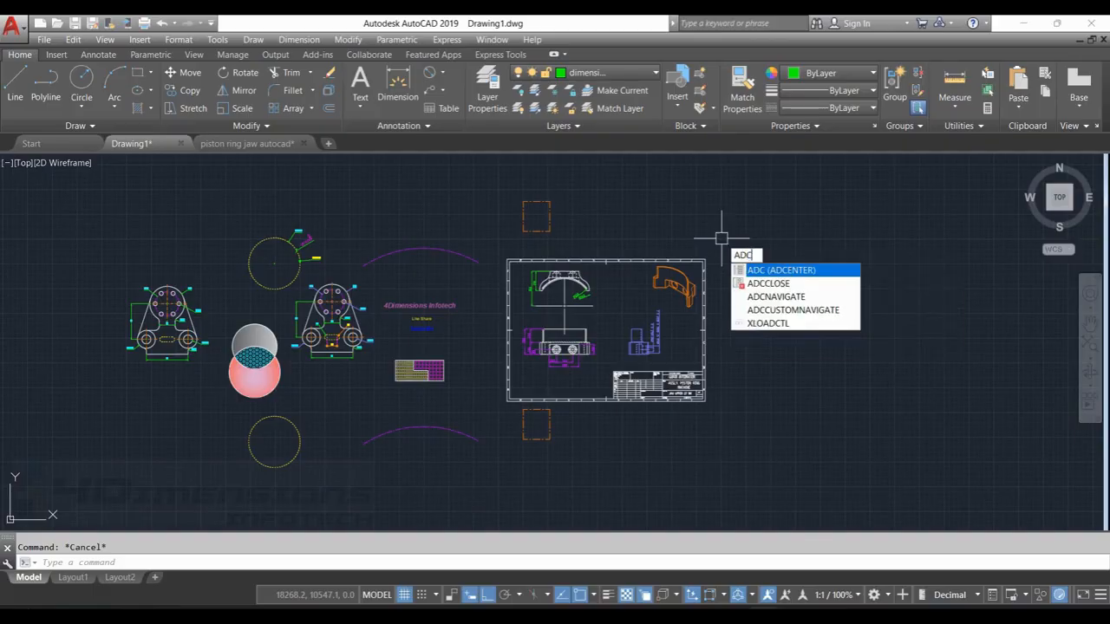
key("Return")
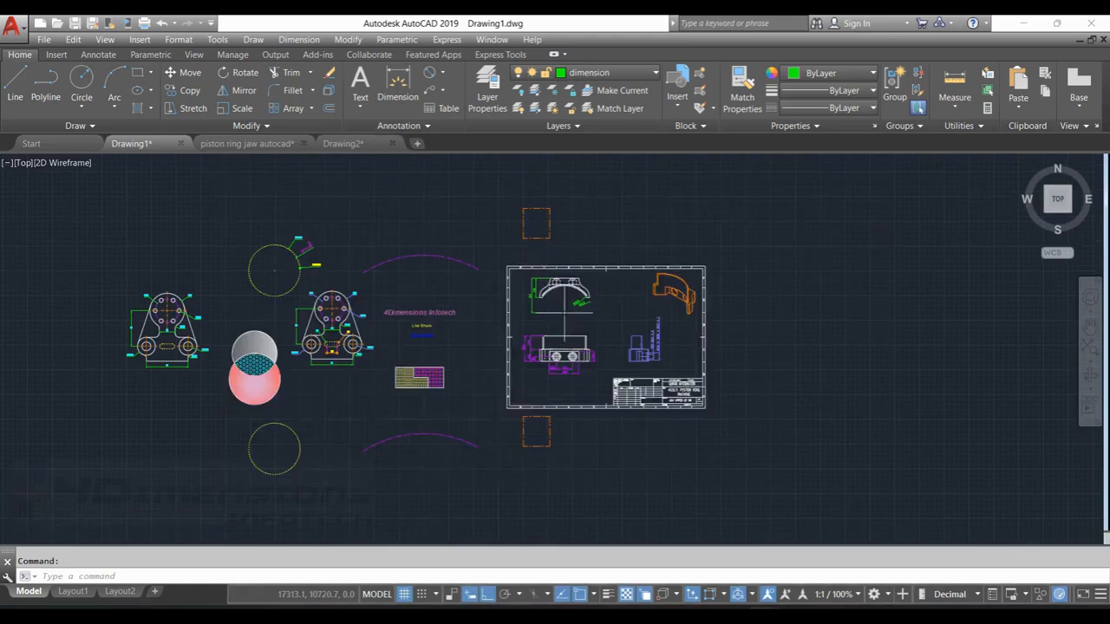
Step: Review the layers, linetypes, dimension styles and blocks defined in Drawing1
scroll(546, 247, "down", 5)
scroll(572, 256, "up", 2)
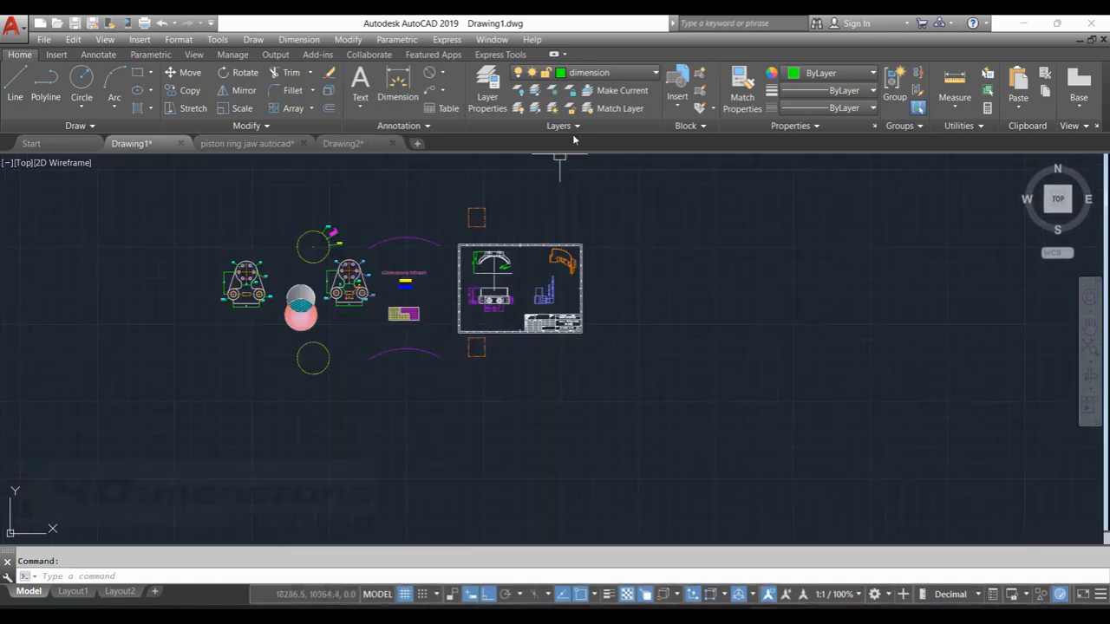
left_click(621, 74)
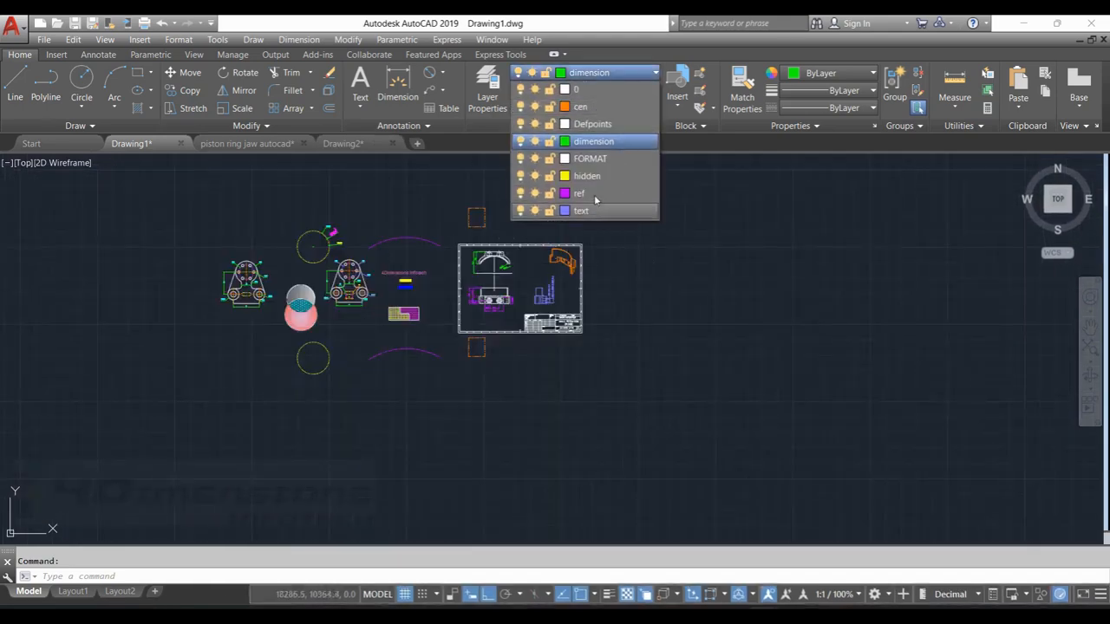
left_click(872, 108)
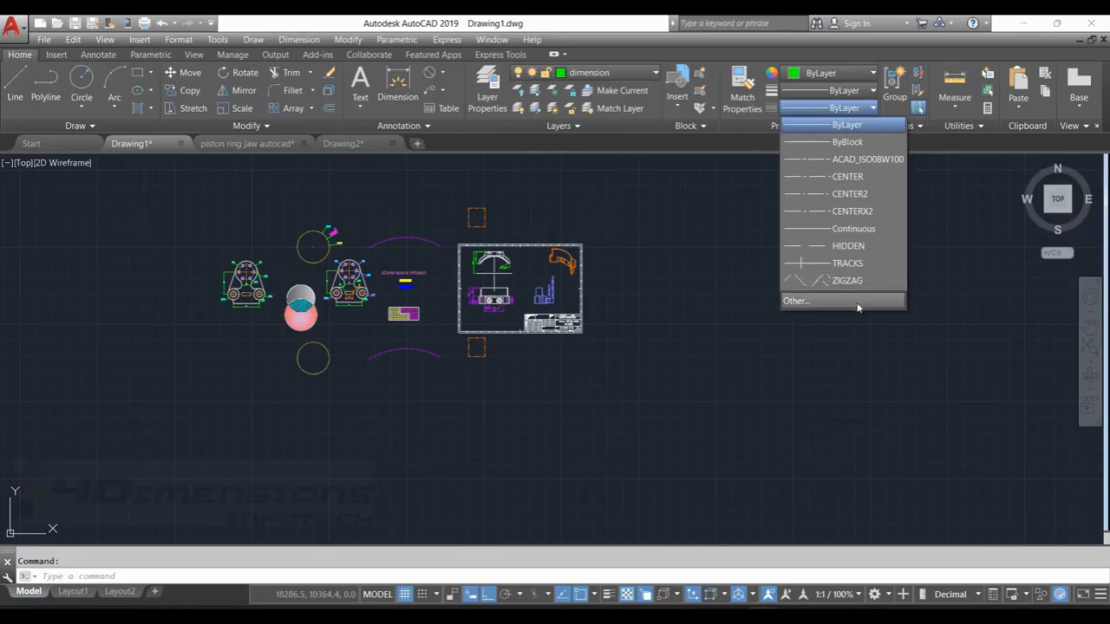
key("Escape")
type("d")
key("Return")
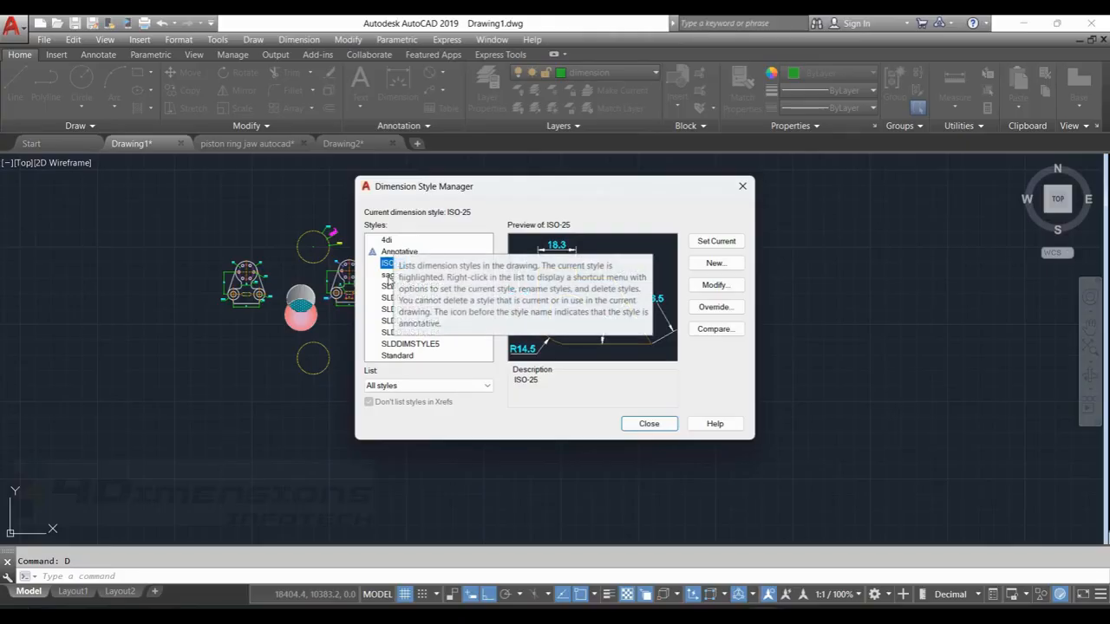
key("Escape")
scroll(737, 203, "up", 2)
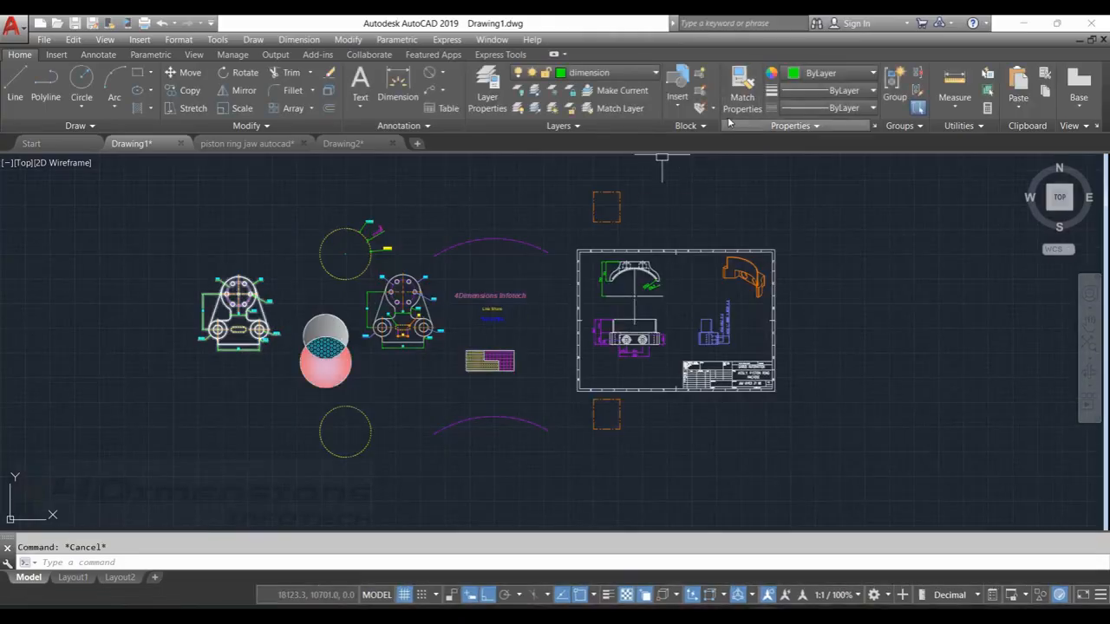
left_click(677, 96)
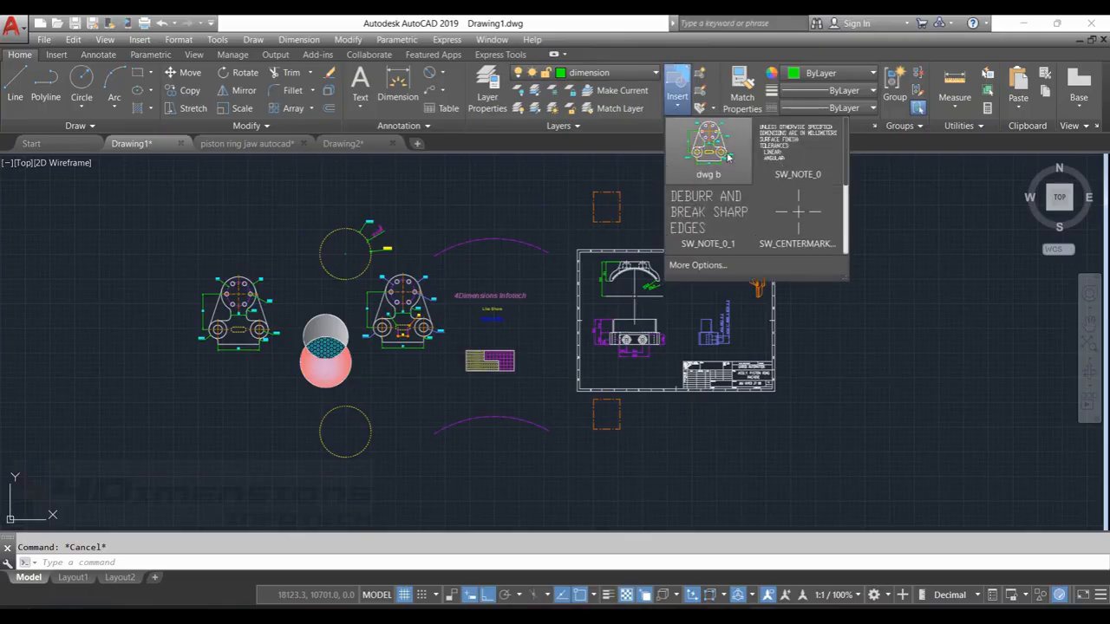
middle_click_drag(407, 297, 498, 286)
scroll(504, 283, "down", 2)
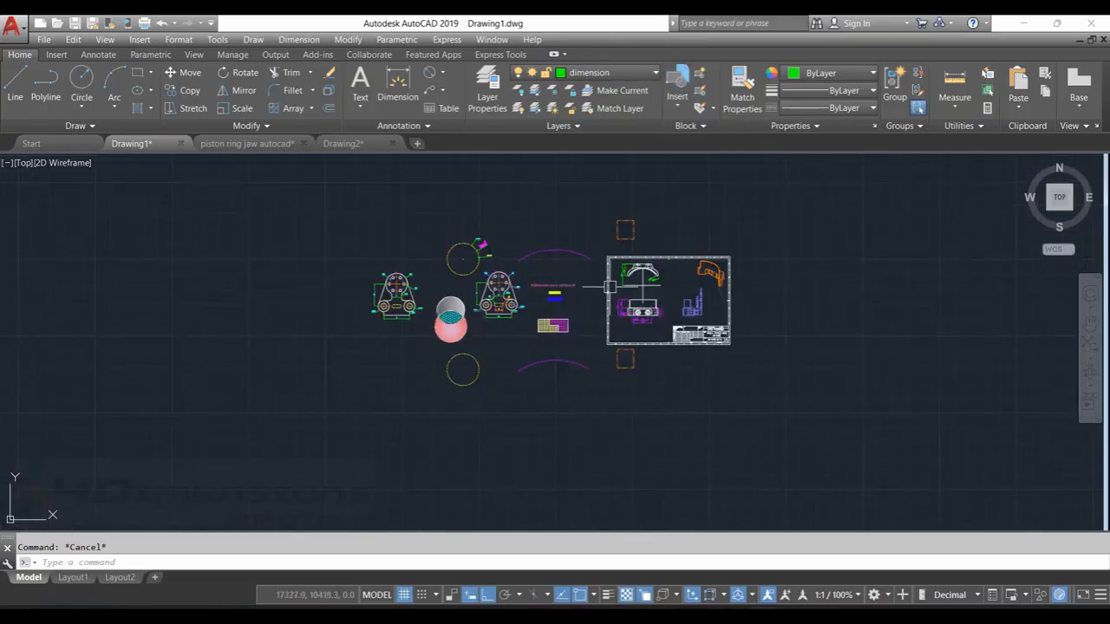
middle_click_drag(602, 286, 484, 297)
scroll(471, 292, "up", 2)
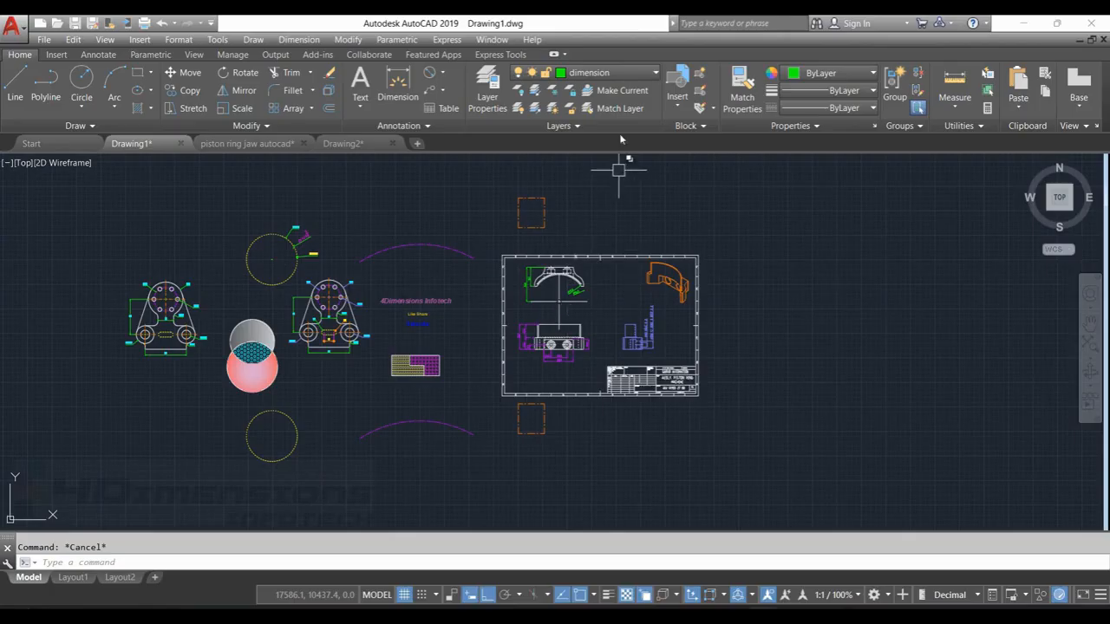
left_click(620, 73)
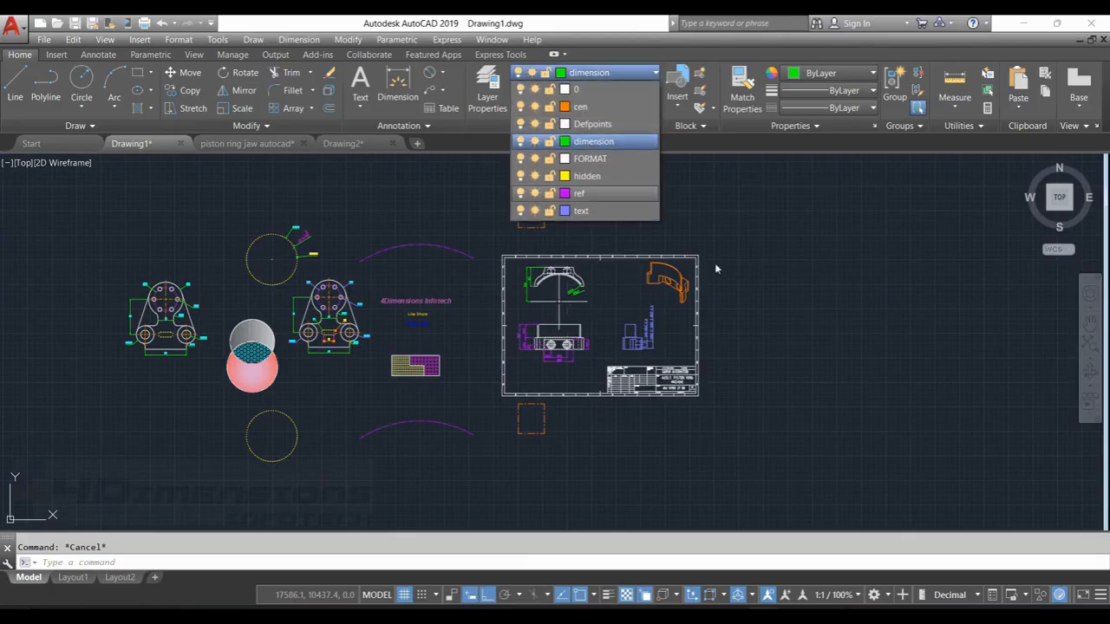
Step: Switch to Drawing2, open DesignCenter and display its folder list
left_click(355, 144)
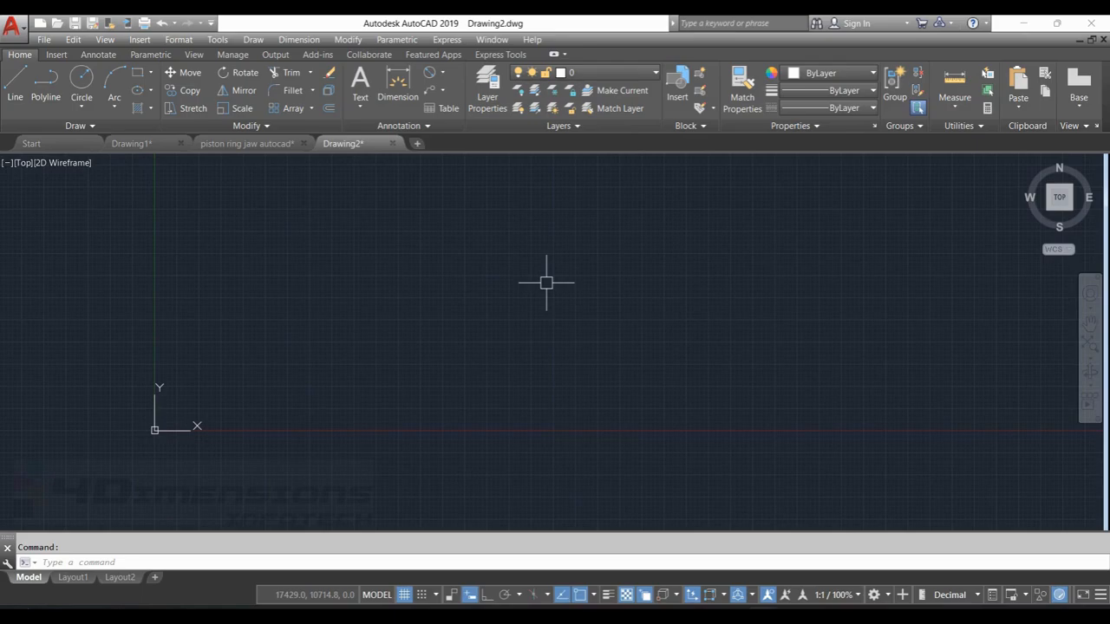
type("ad")
key("Return")
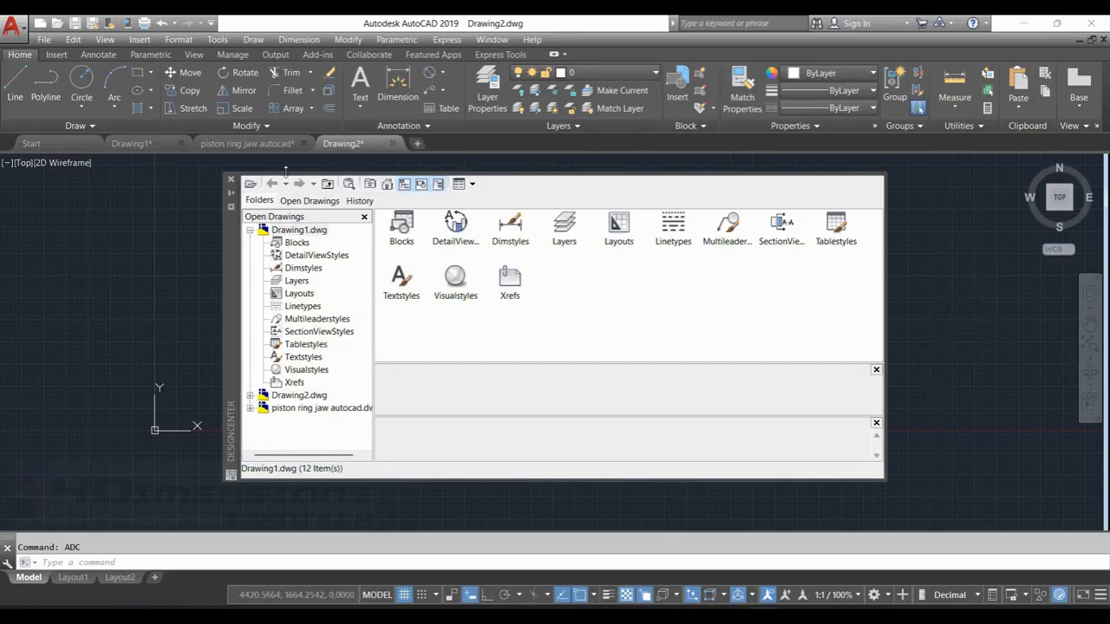
left_click(259, 200)
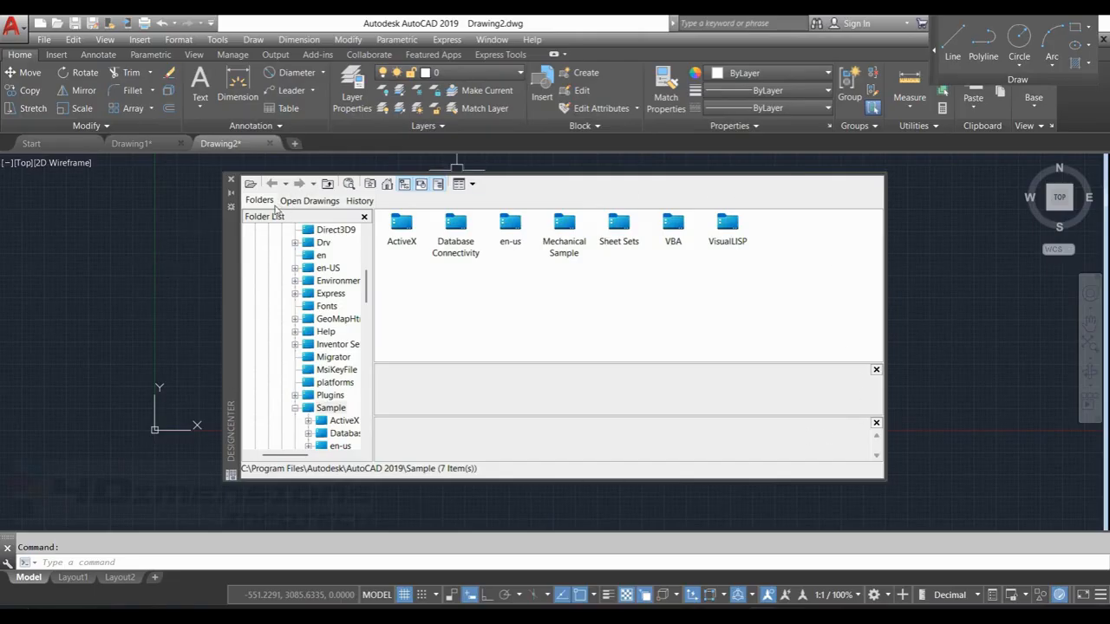
Step: Check DesignCenter's history and display the open drawings with Drawing1's content categories expanded
left_click(359, 201)
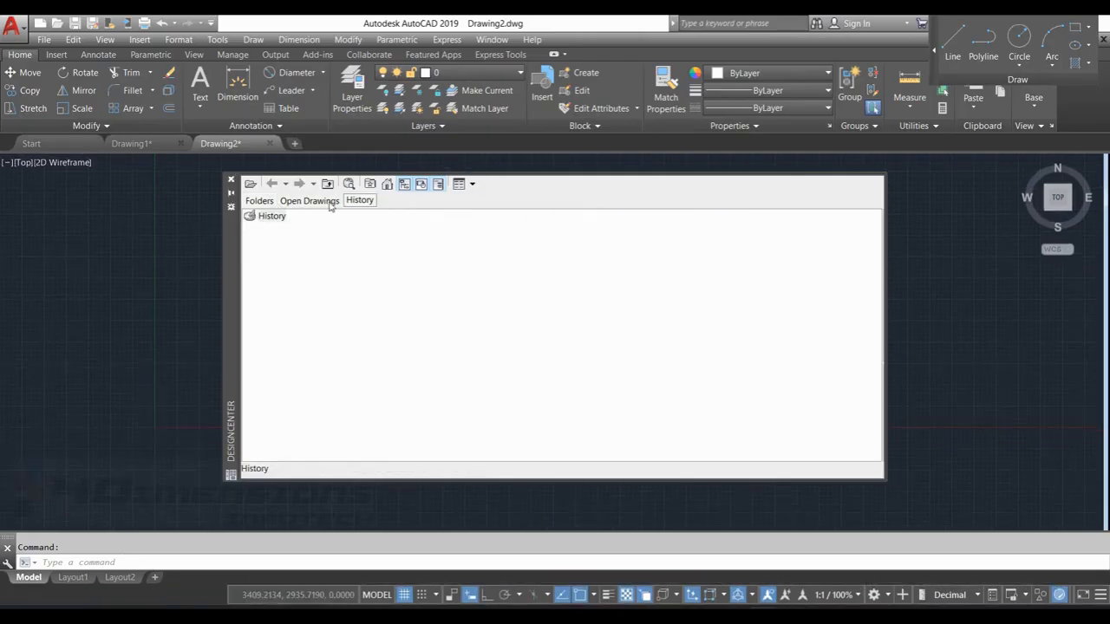
left_click(307, 201)
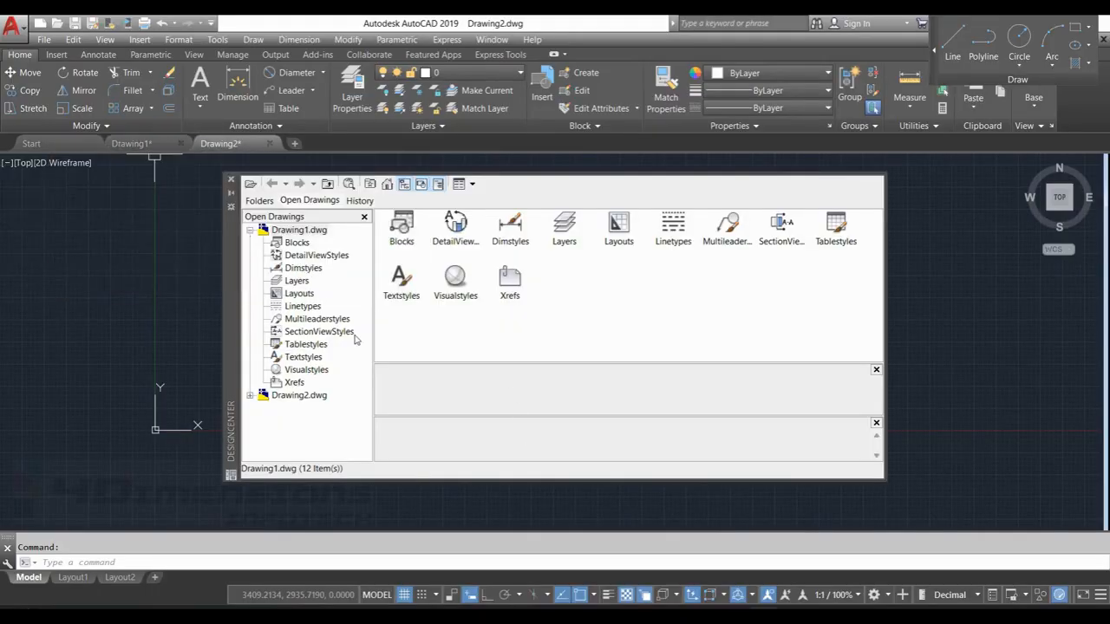
mouse_move(139, 147)
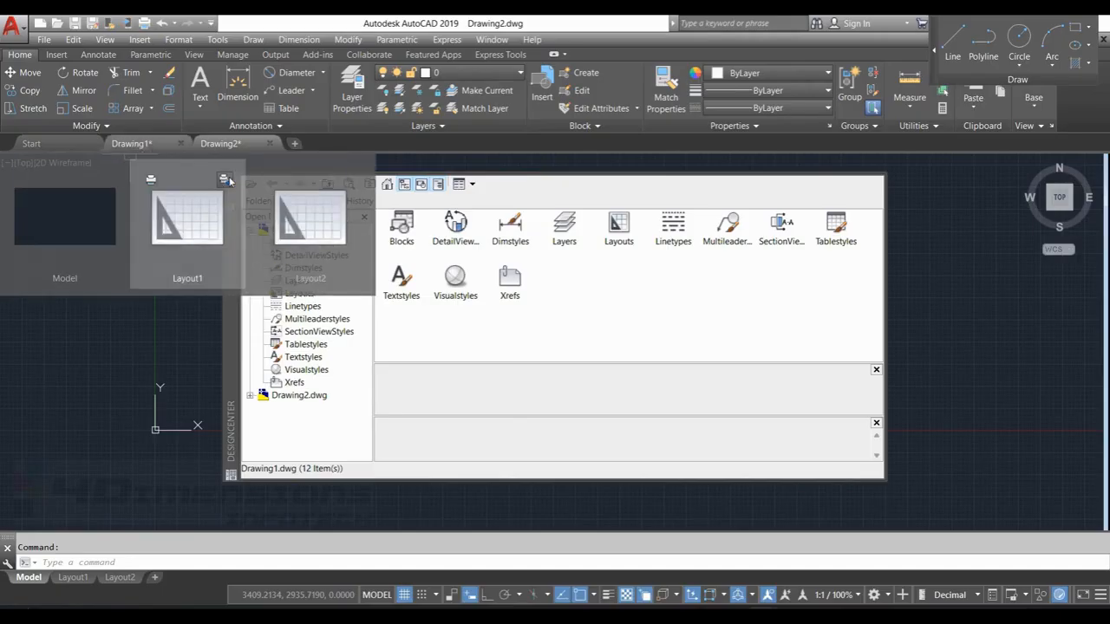
left_click(249, 230)
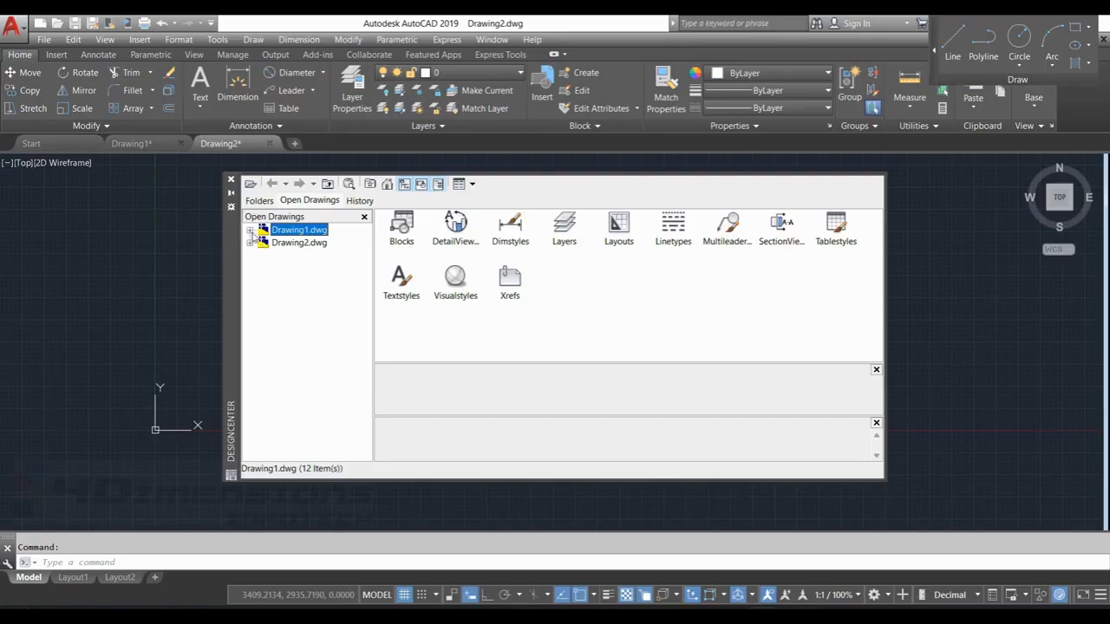
left_click(251, 231)
Step: Insert the dwg b block from Drawing1 into Drawing2, just beside the Y axis above the origin
left_click(299, 244)
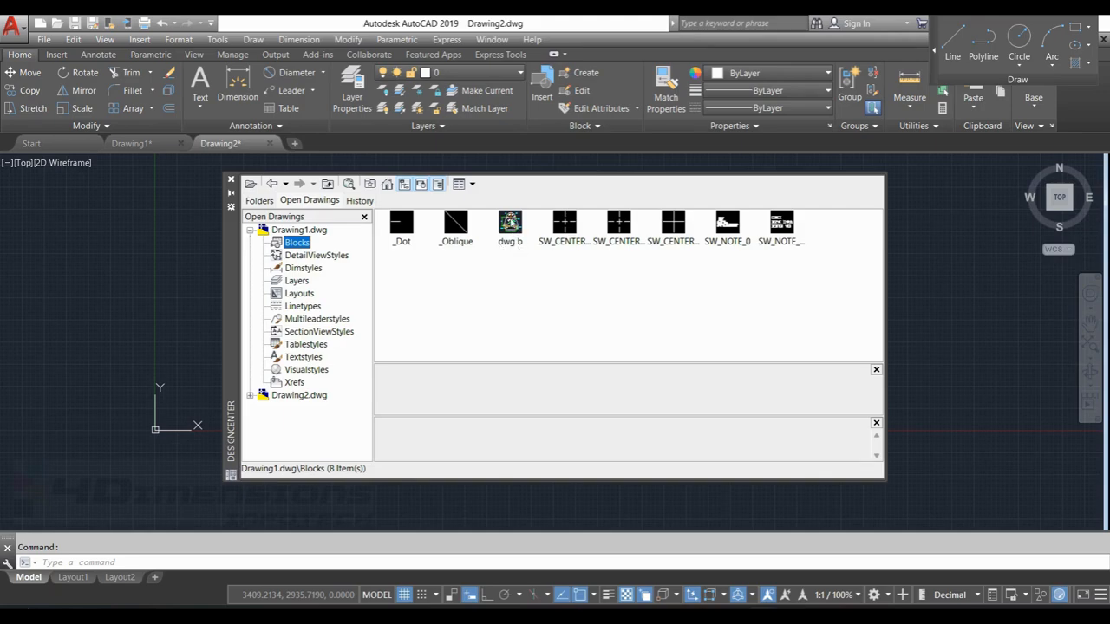
left_click(511, 223)
mouse_move(487, 254)
left_mouse_down()
mouse_move(148, 329)
mouse_move(127, 321)
mouse_move(146, 326)
left_mouse_up()
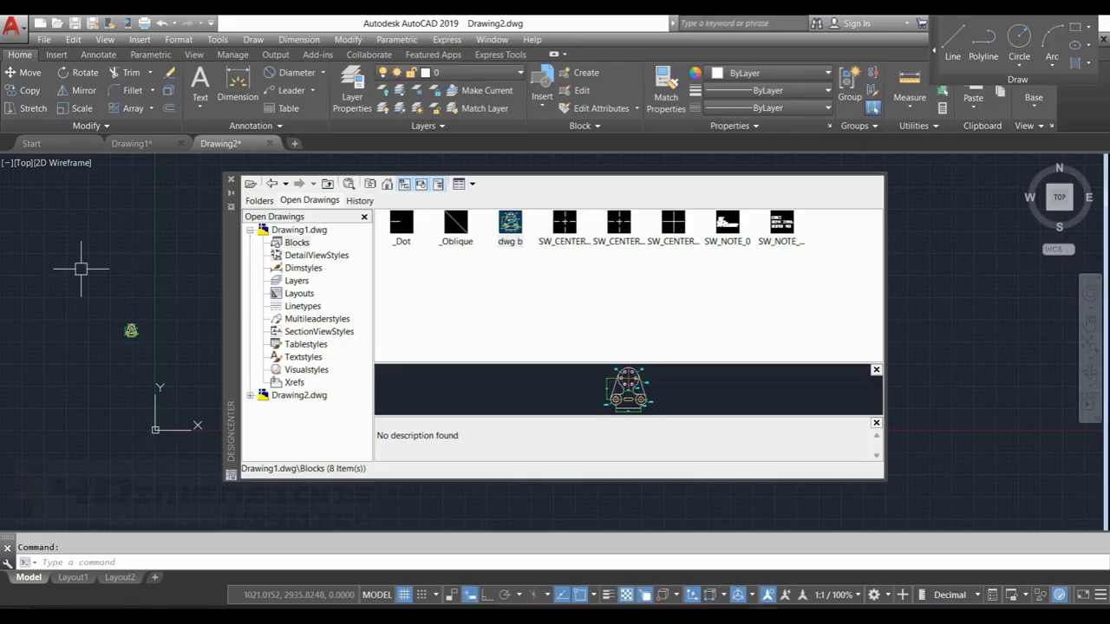
mouse_move(234, 147)
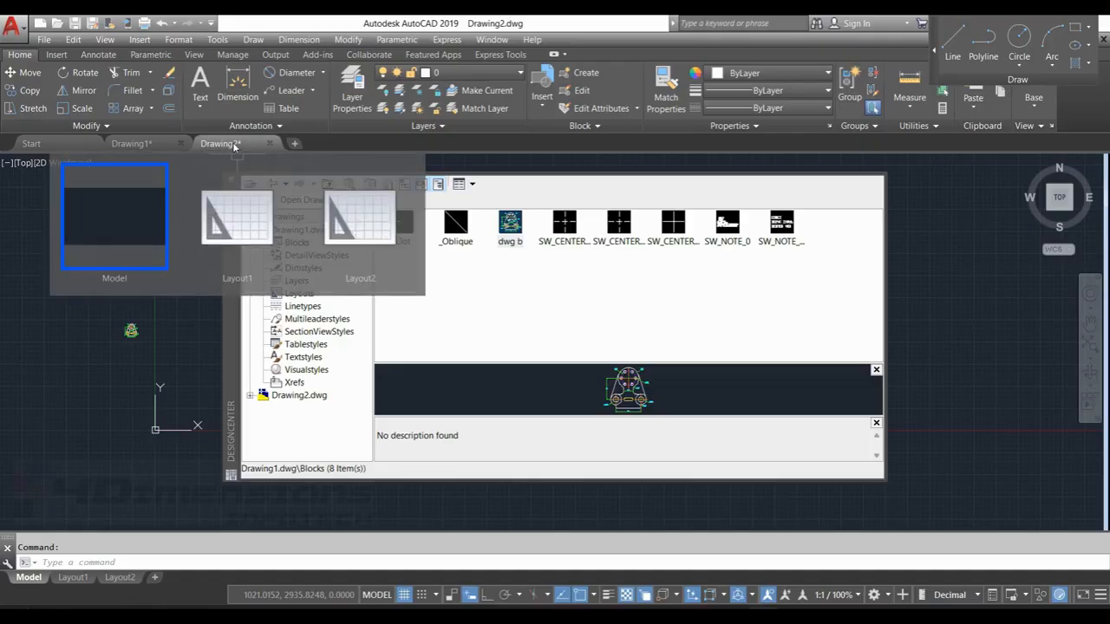
Step: Copy the text, ref, hidden, dimension and cen layers from Drawing1 into Drawing2
left_click(299, 280)
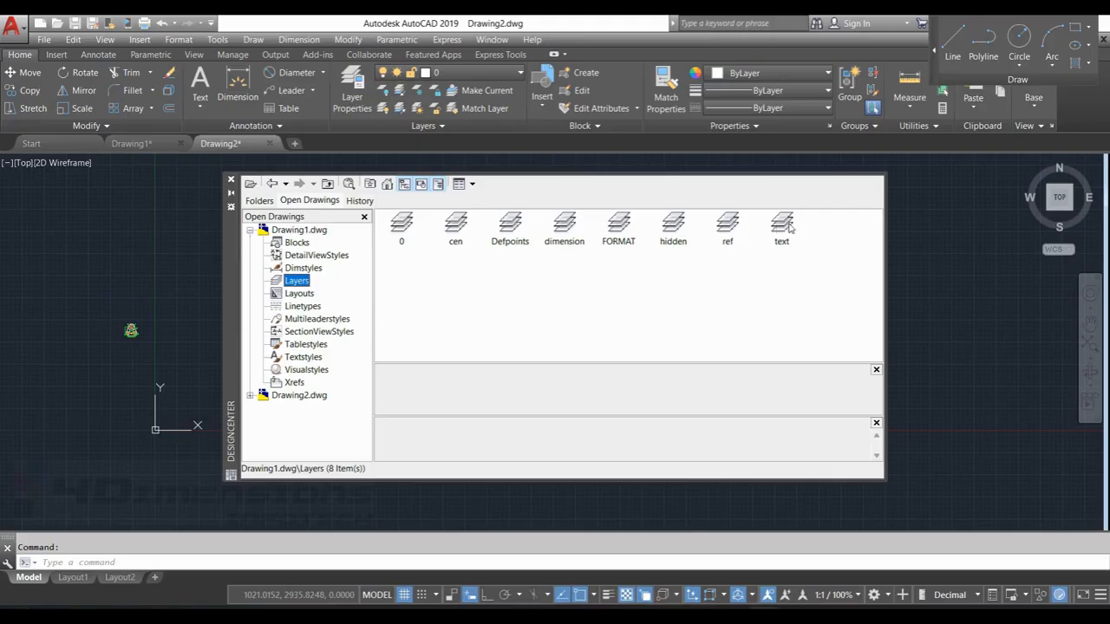
left_click(782, 225)
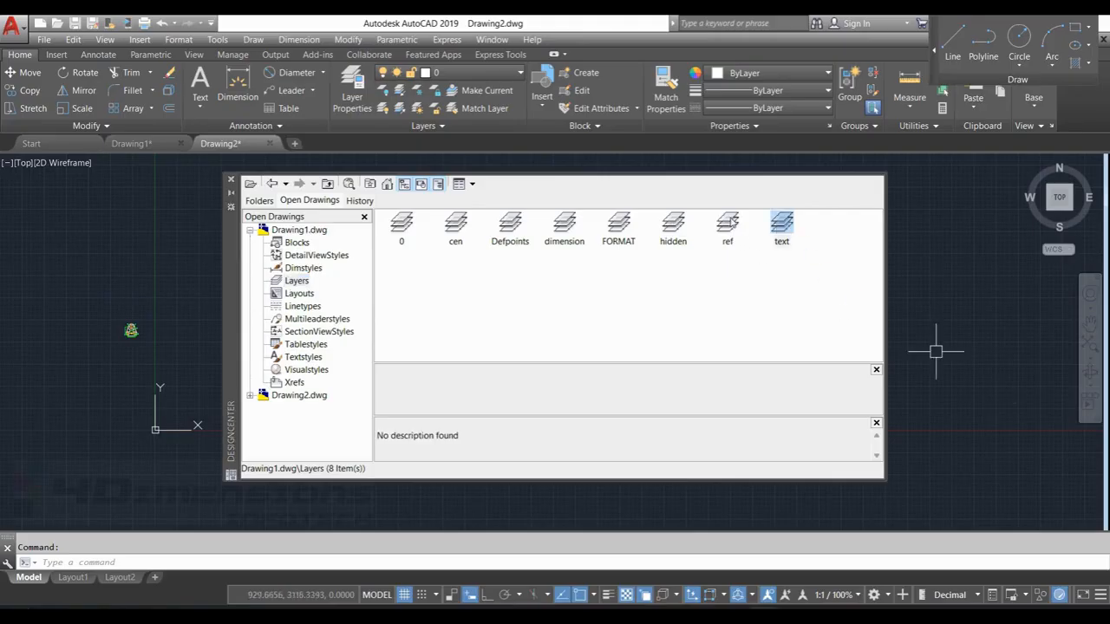
key("Left")
left_click(673, 225)
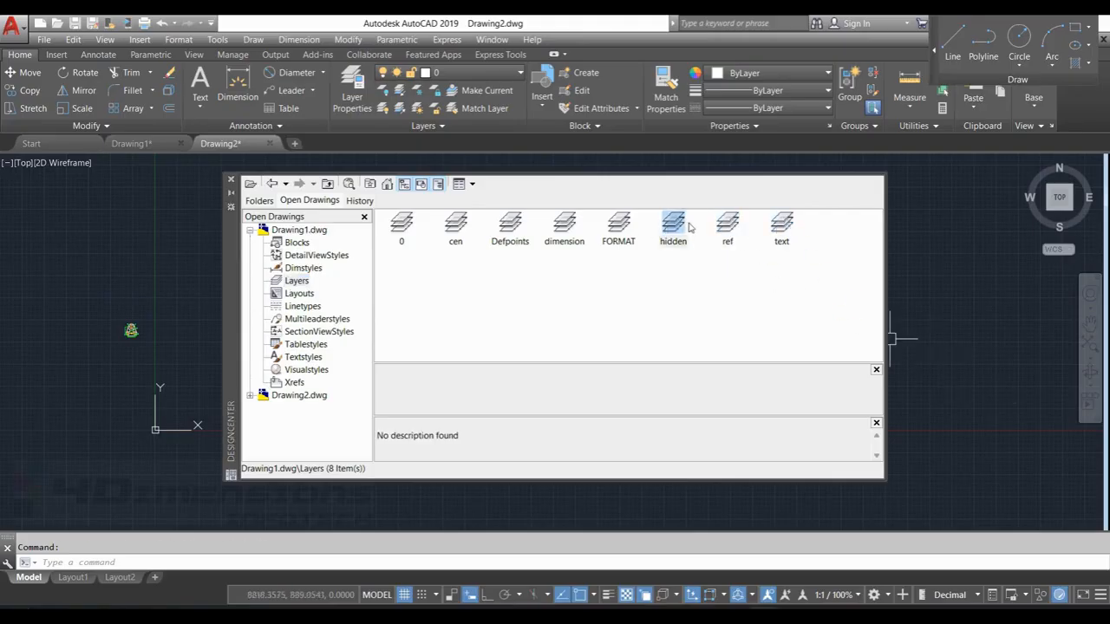
left_click(562, 224)
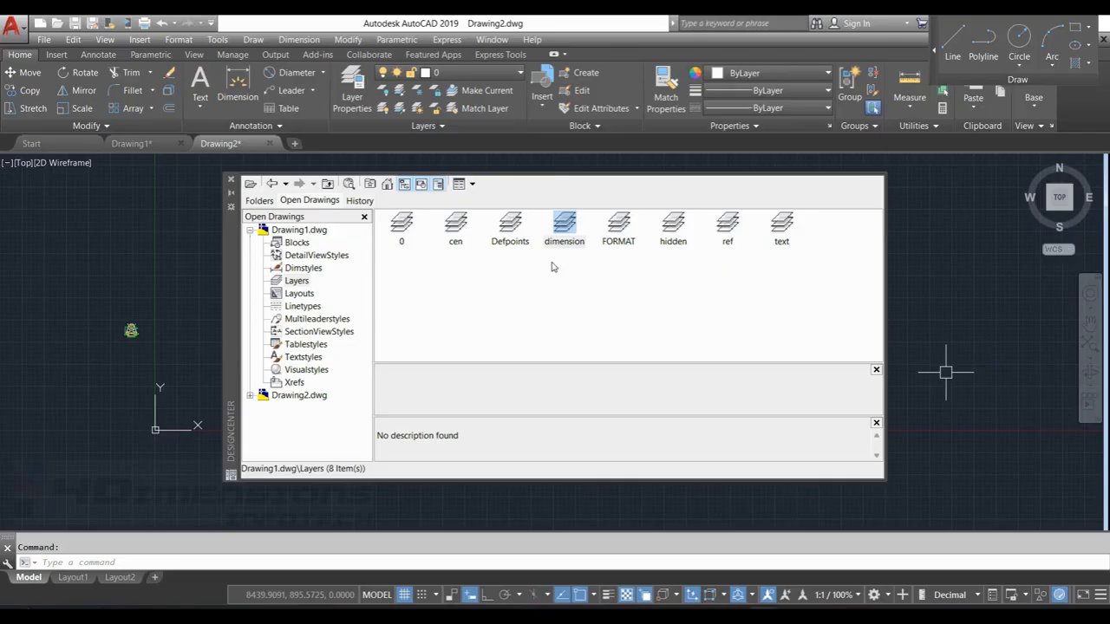
left_click(459, 225)
Step: Copy the TRACKS, HIDDEN, ZIGZAG, CENTER, CENTER2 and CENTERX2 linetypes from Drawing1 into Drawing2
left_click(303, 307)
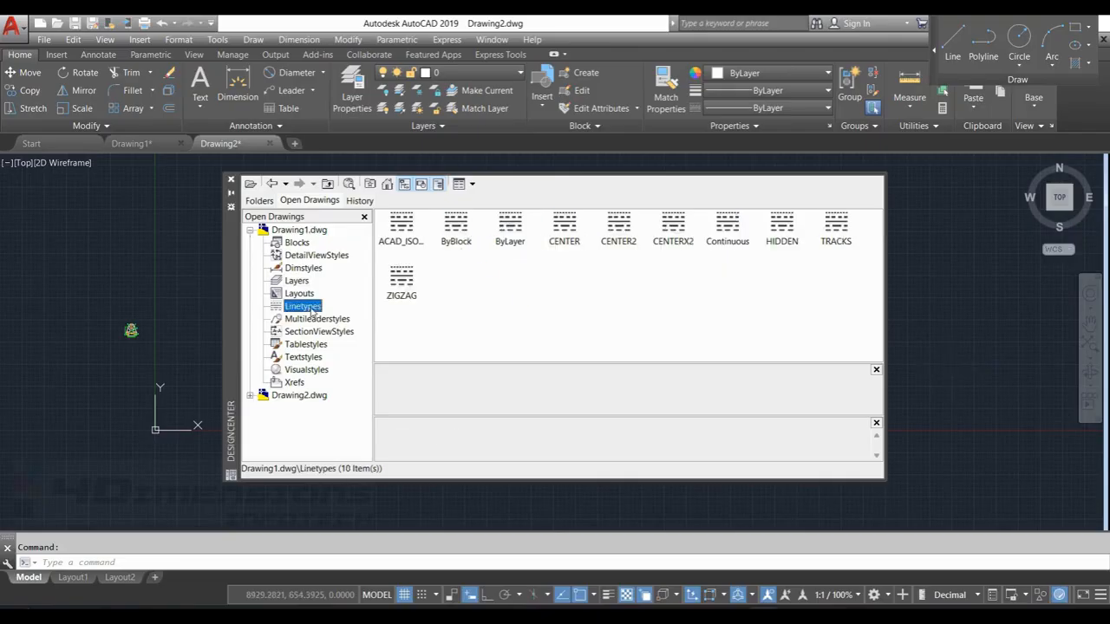
left_click(828, 238)
left_click(789, 238)
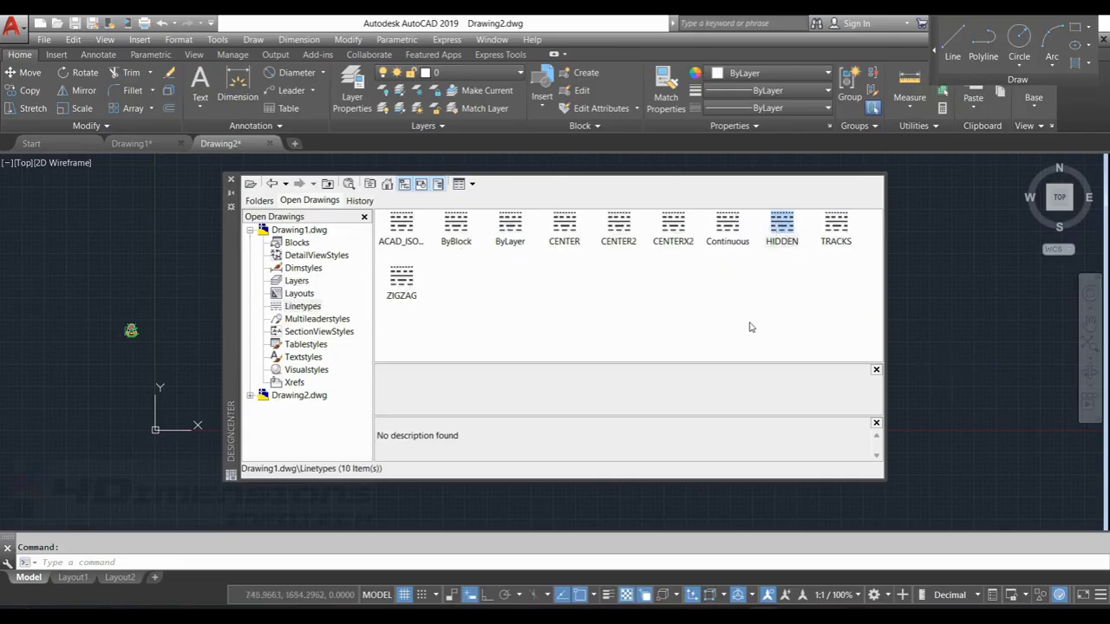
left_click(412, 281)
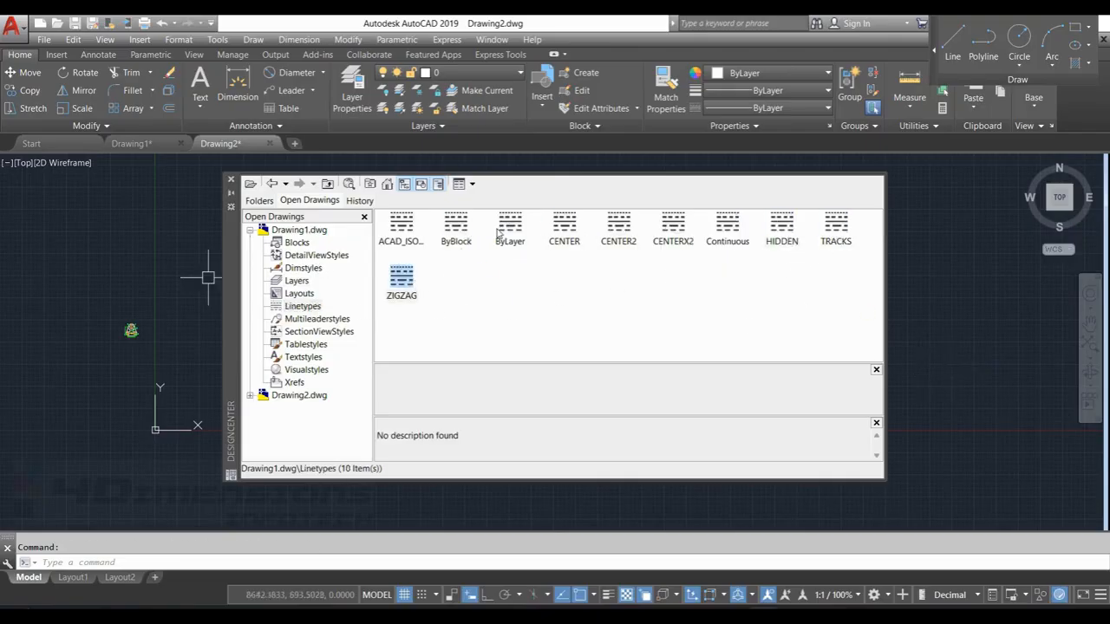
left_click(572, 229)
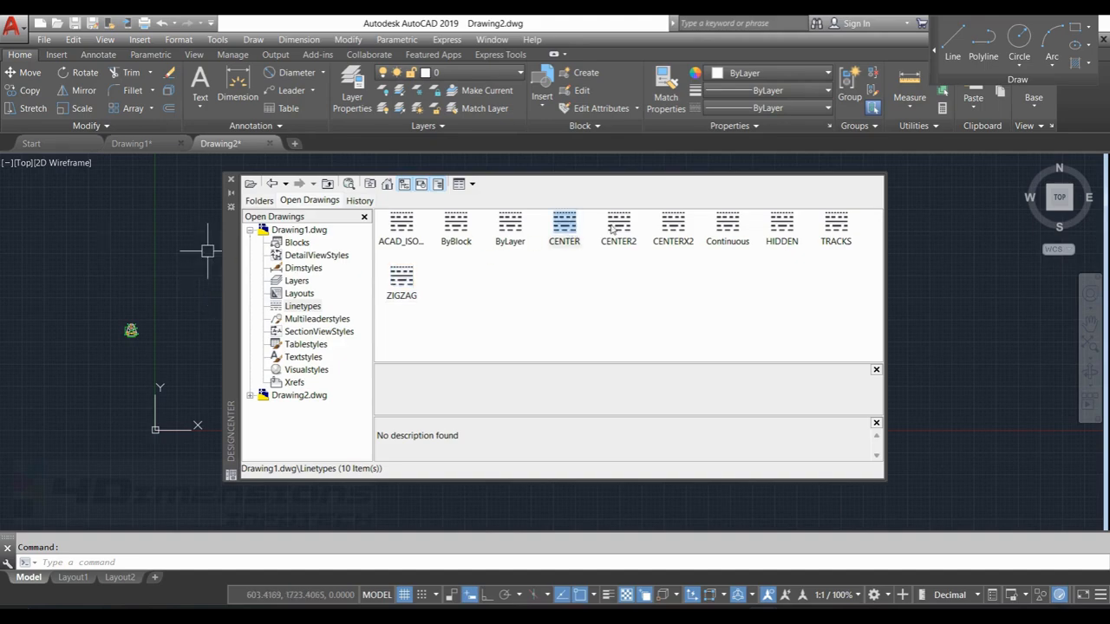
left_click_drag(618, 226, 509, 260)
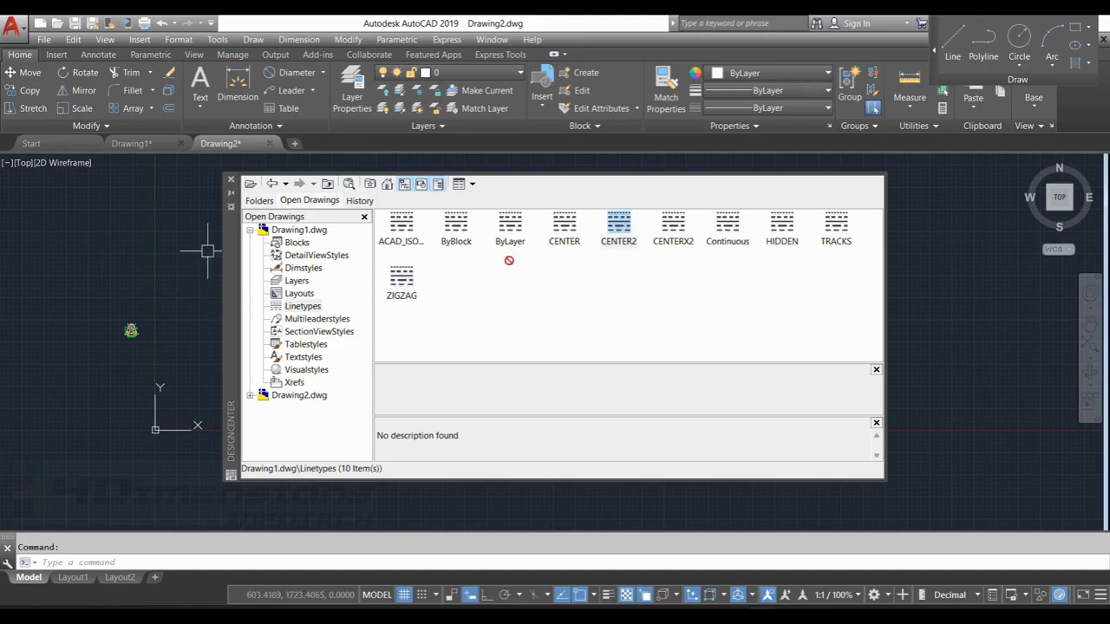
left_click(676, 227)
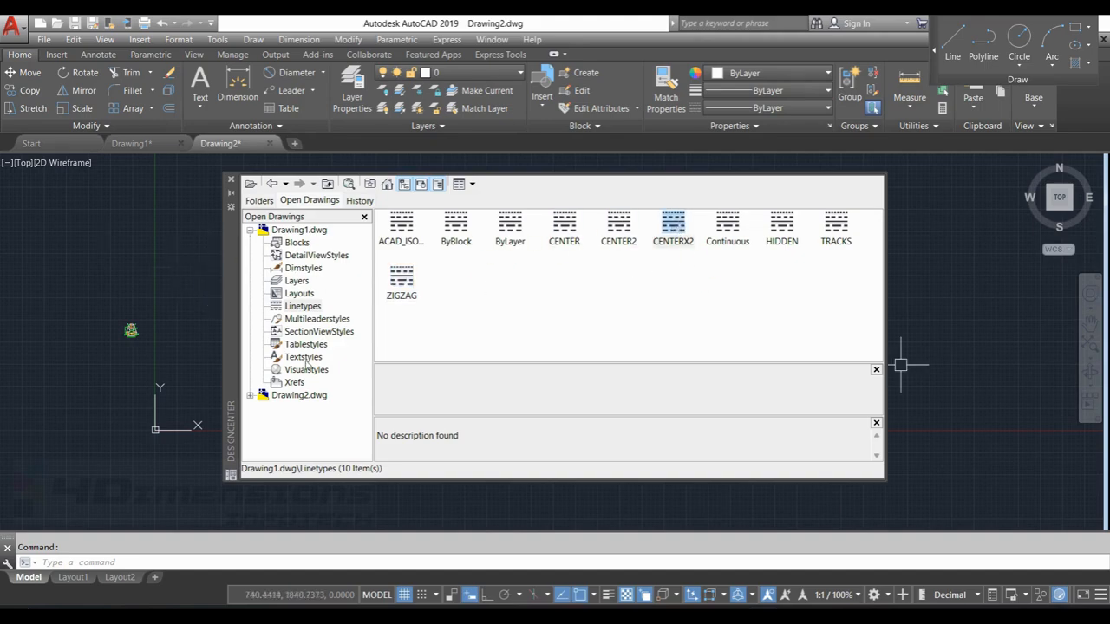
Step: Copy the 4di dimension style and the custom style listed after ISO-25 from Drawing1 into Drawing2, and close DesignCenter
left_click(302, 267)
left_click_drag(564, 227, 891, 358)
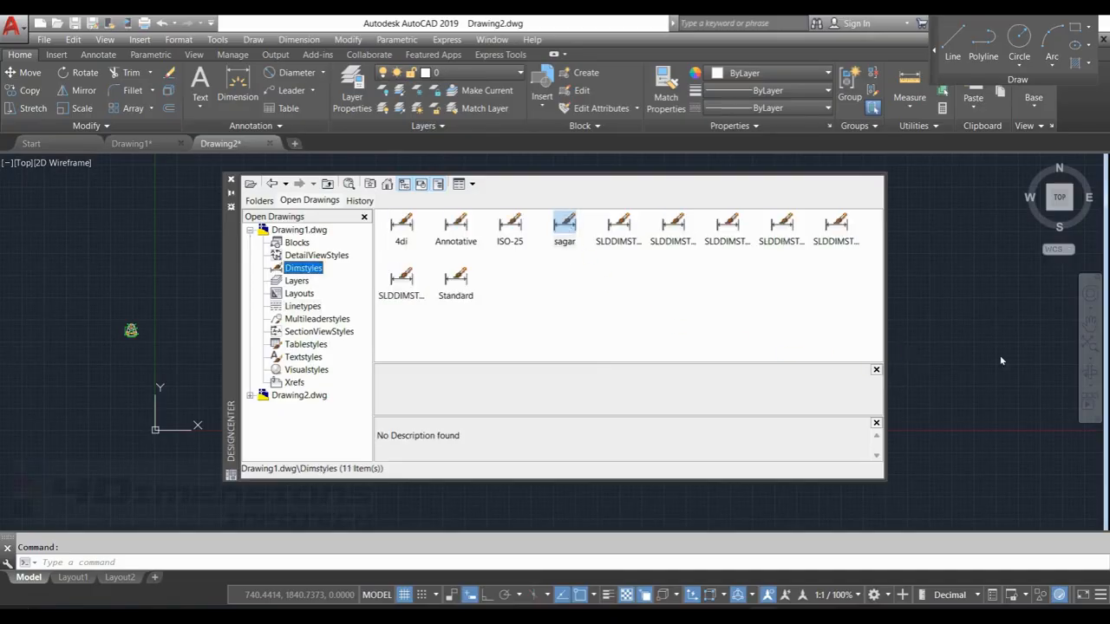
left_click_drag(1001, 361, 1001, 360)
left_click_drag(400, 235, 352, 248)
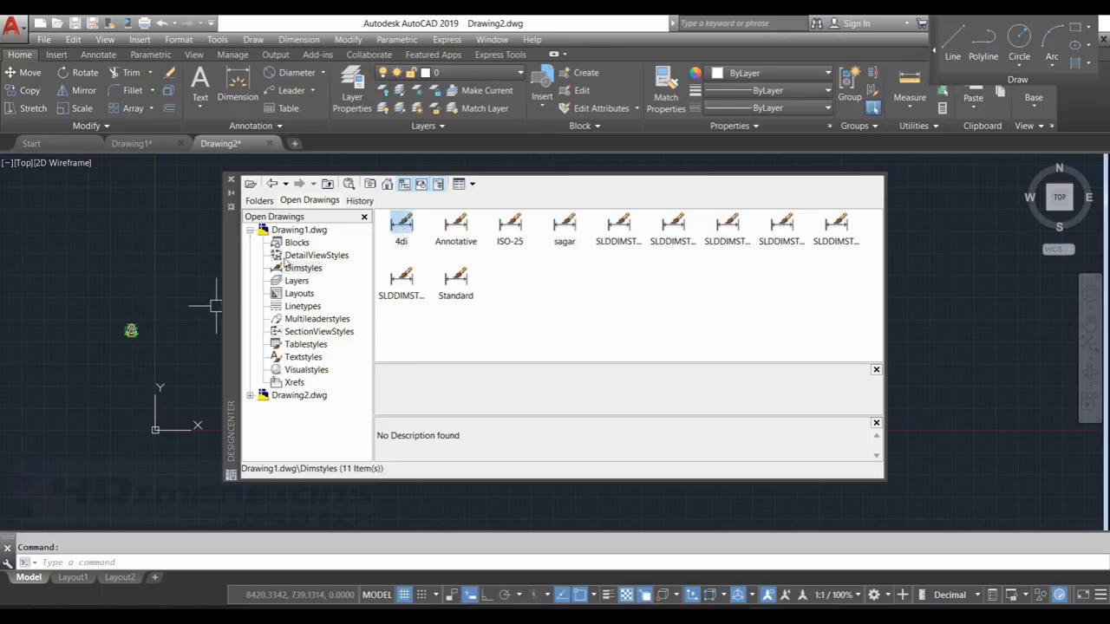
left_click(231, 180)
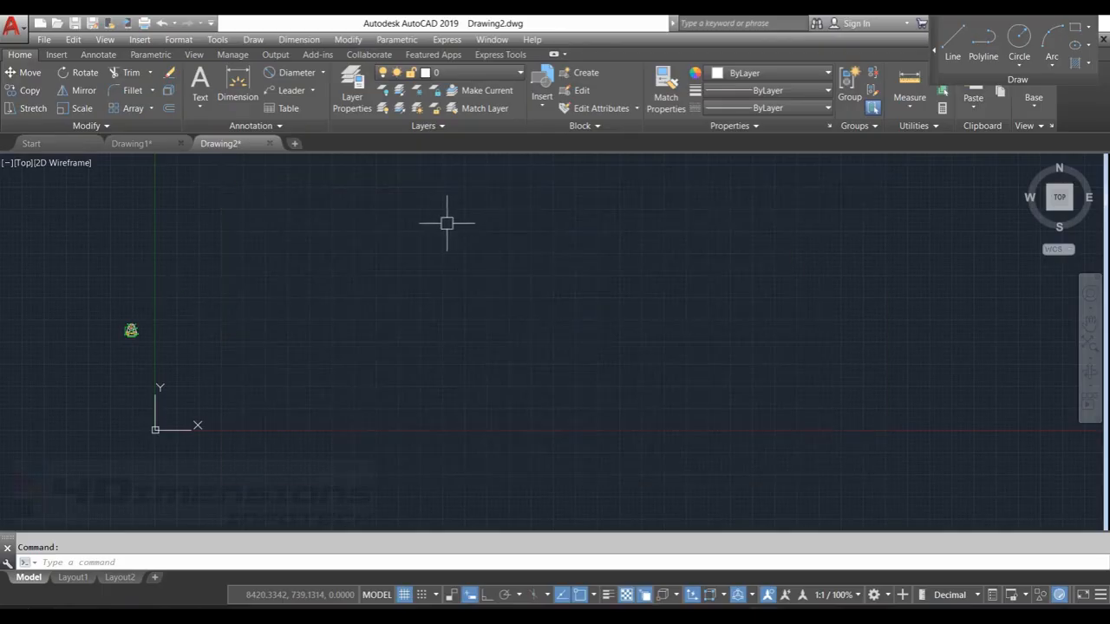
Step: Check which layers, linetypes and blocks are available in Drawing2
scroll(376, 303, "down", 2)
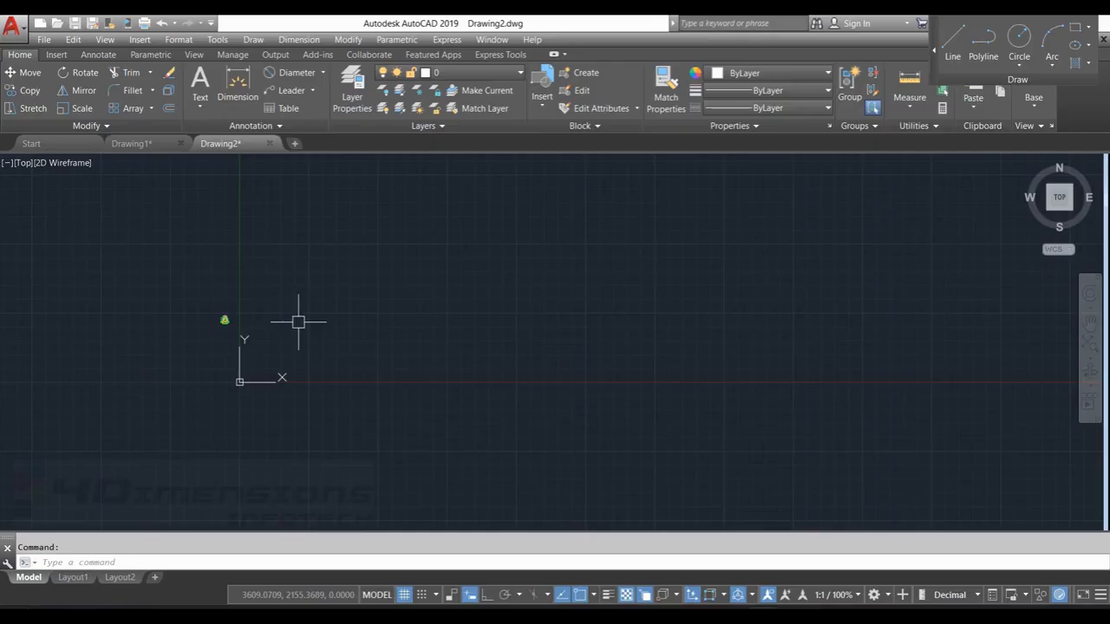
scroll(297, 319, "up", 2)
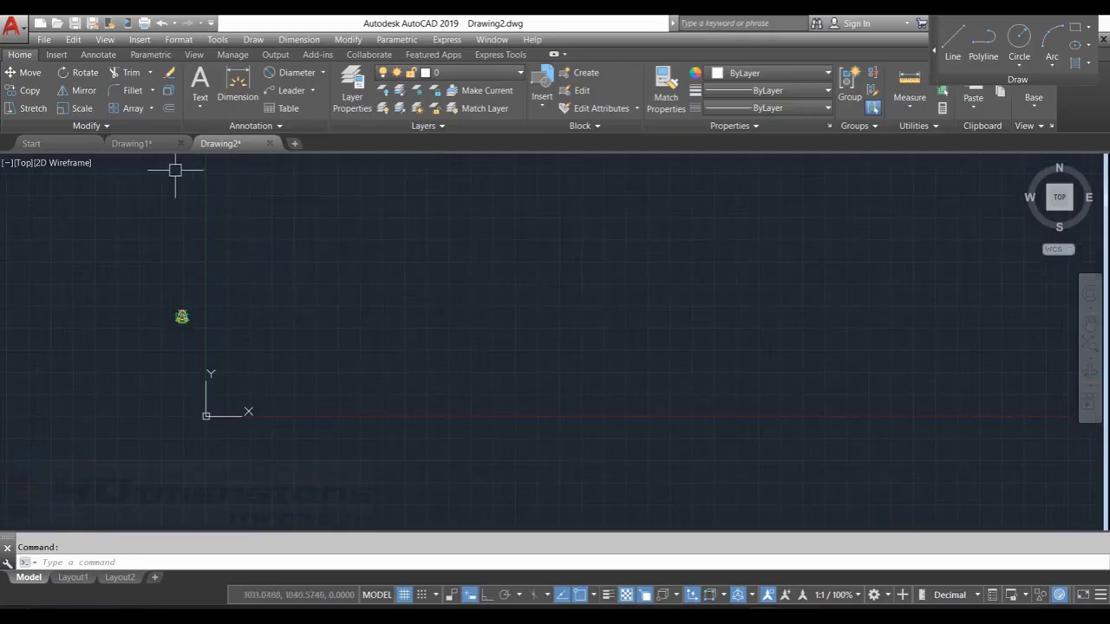
left_click(472, 73)
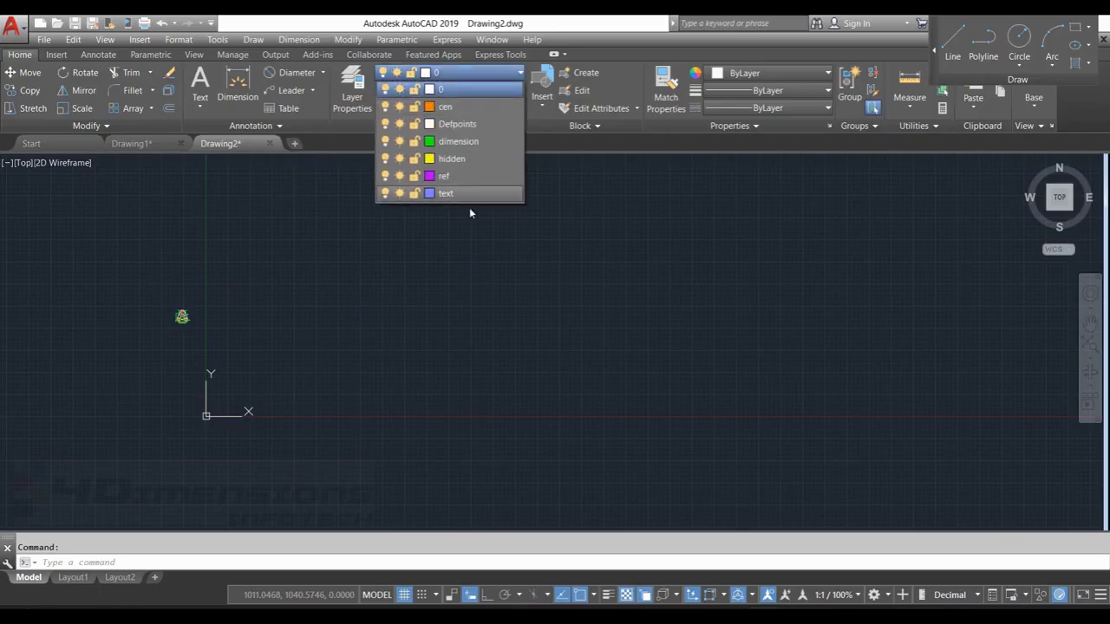
key("Escape")
left_click(768, 108)
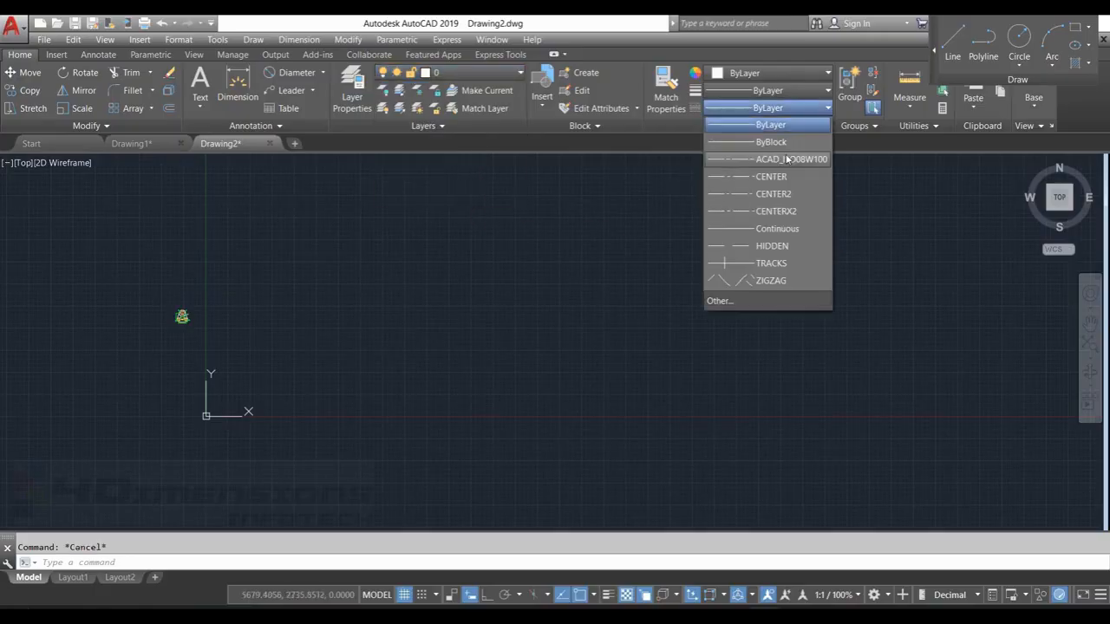
key("Escape")
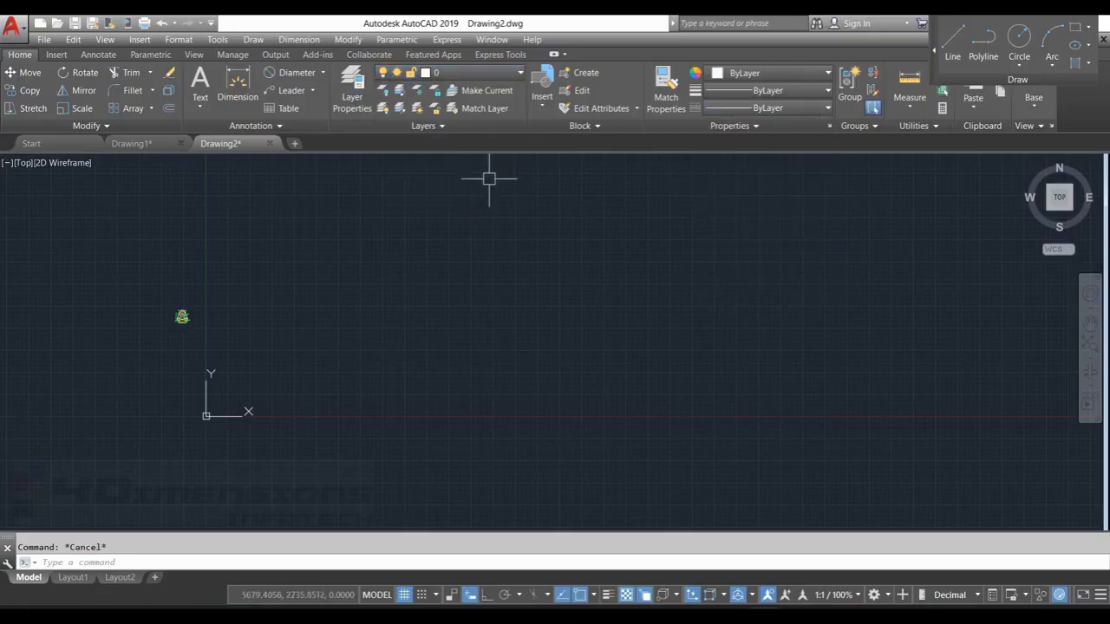
left_click(541, 91)
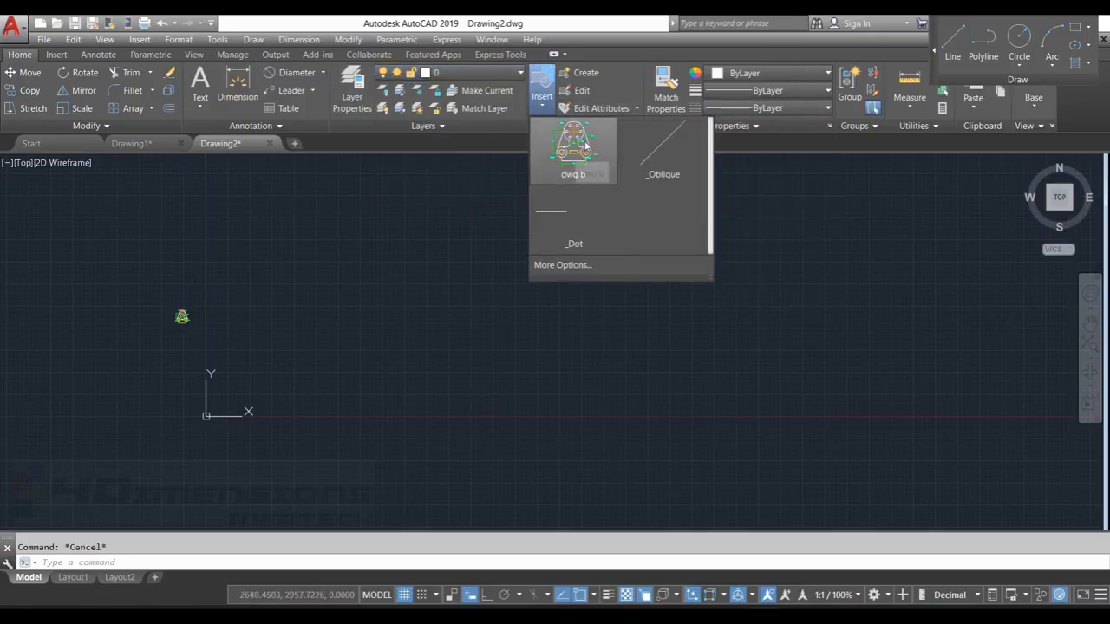
left_click(396, 295)
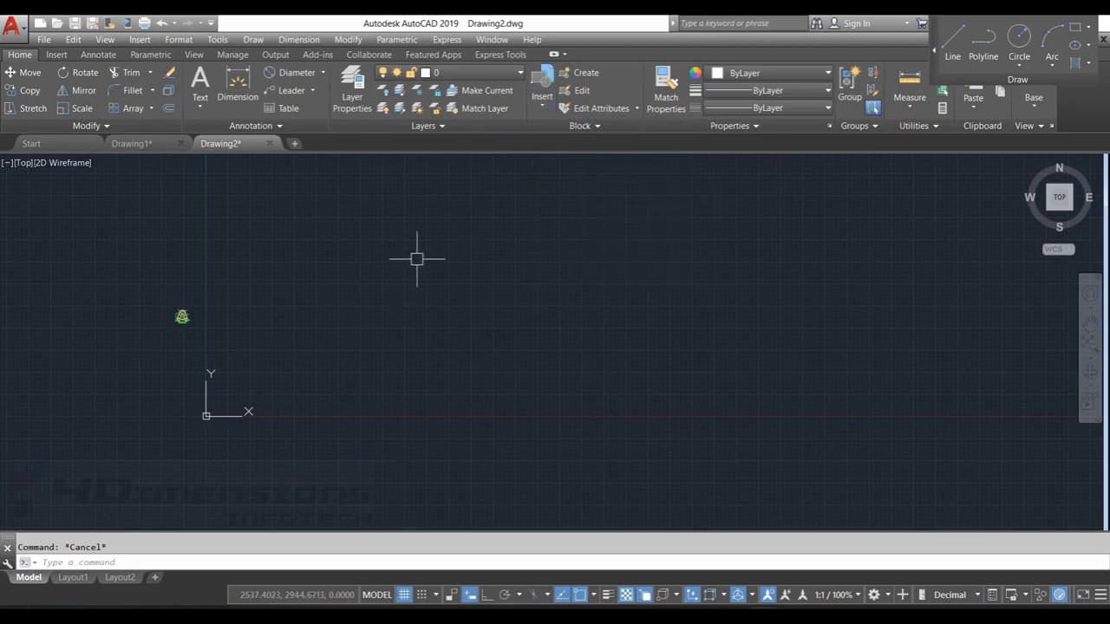
Step: Preview the two copied custom dimension styles in Drawing2's Dimension Style Manager and close it
type("d")
key("Return")
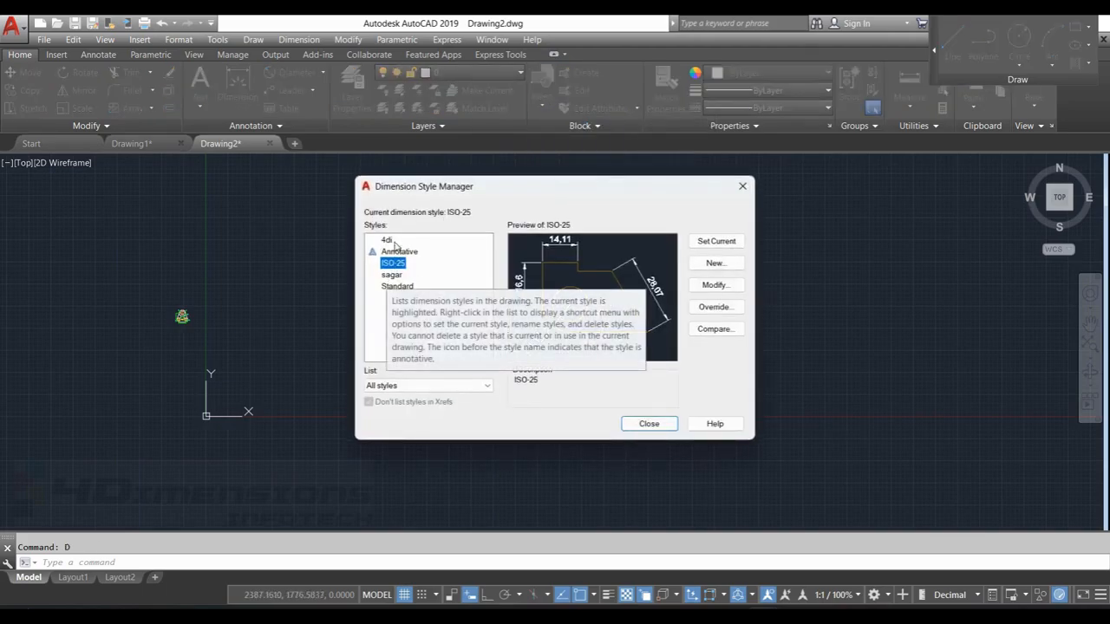
left_click(392, 242)
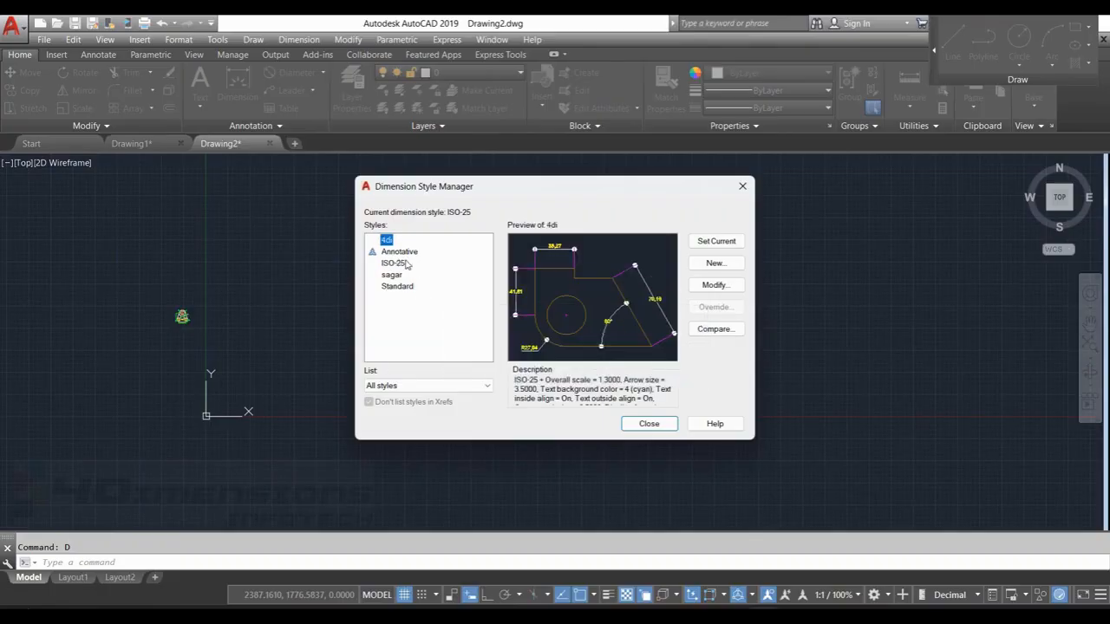
left_click(391, 275)
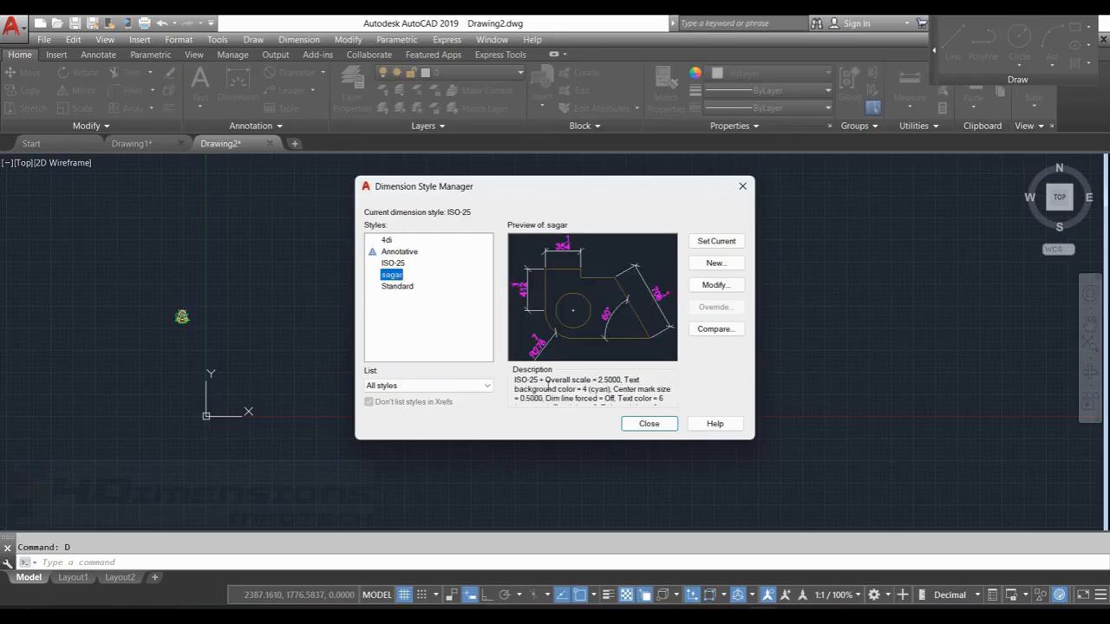
left_click(650, 423)
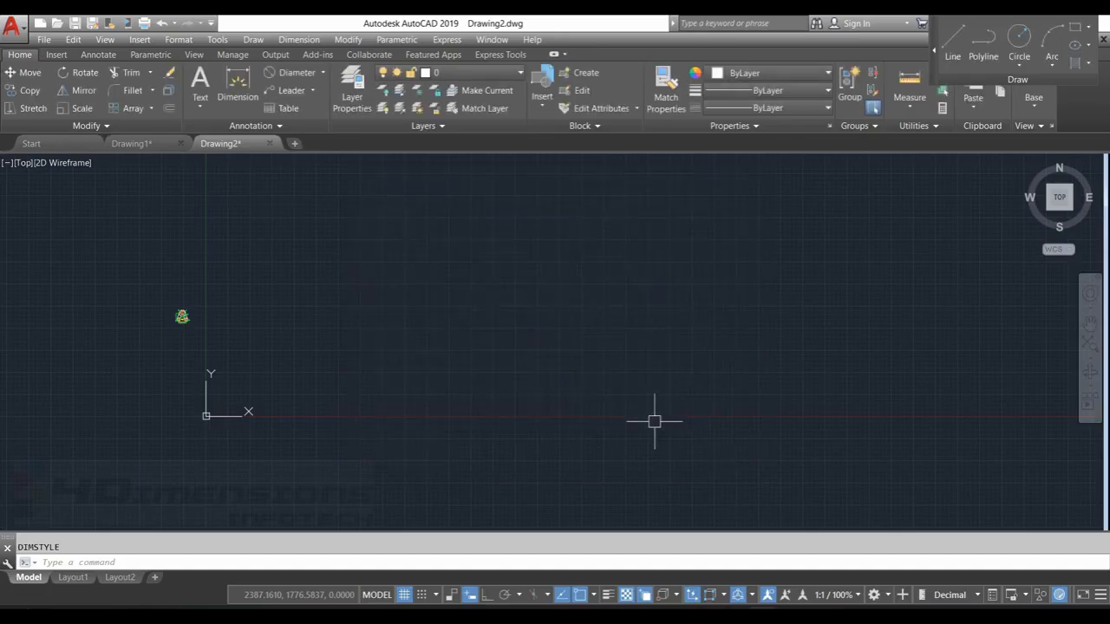
key("Escape")
Step: Close Drawing1 and save its changes
scroll(141, 322, "up", 2)
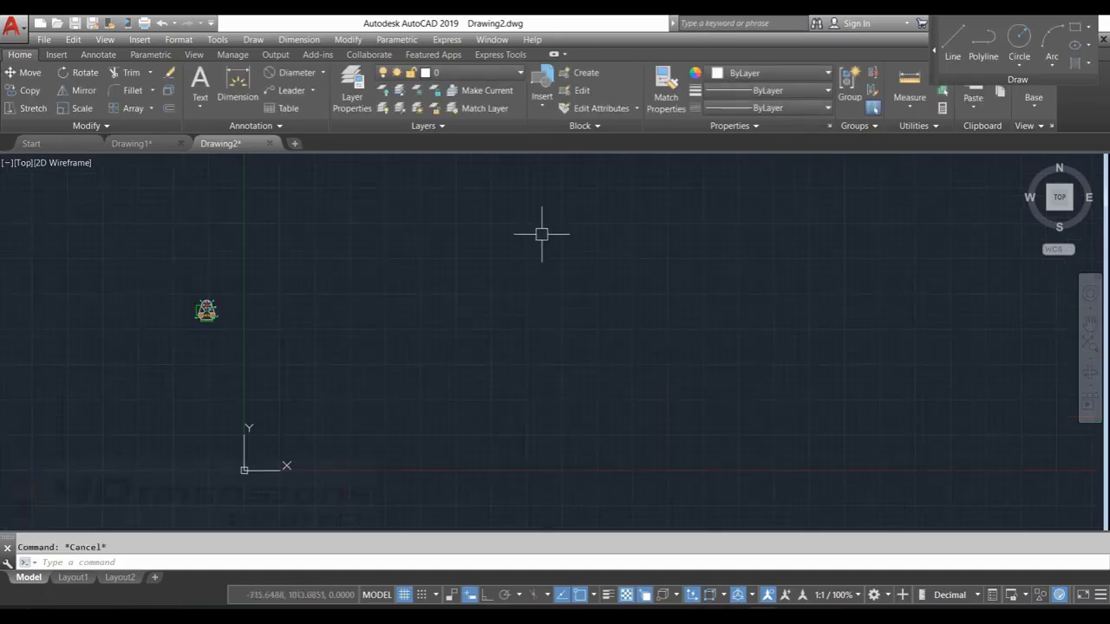
mouse_move(117, 355)
middle_mouse_down()
mouse_move(433, 268)
mouse_move(416, 342)
middle_mouse_up()
scroll(416, 341, "up", 3)
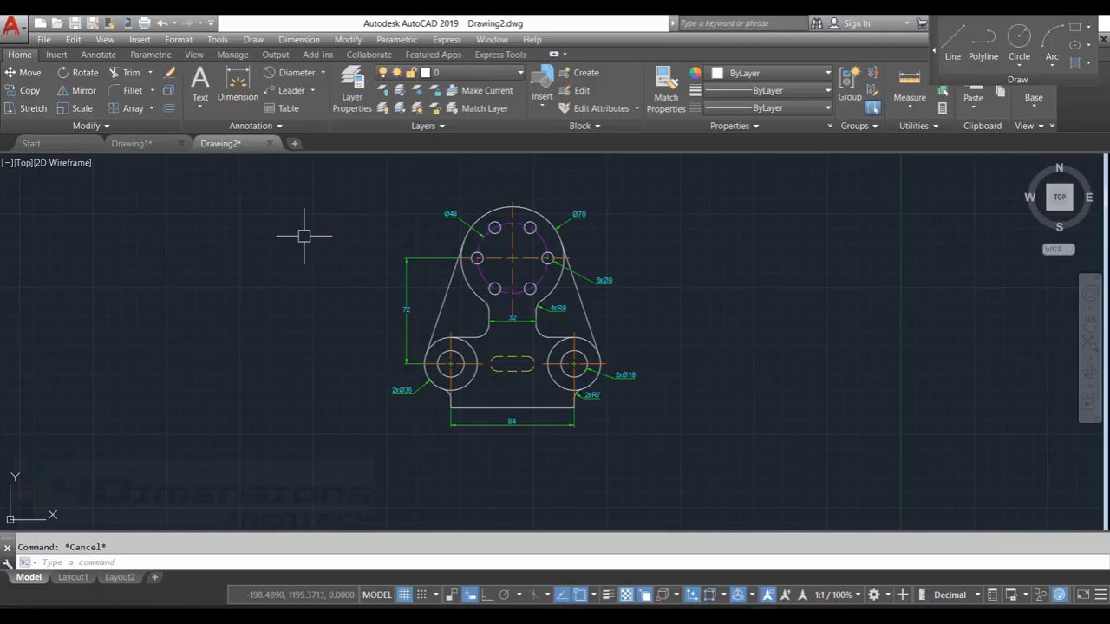
mouse_move(156, 151)
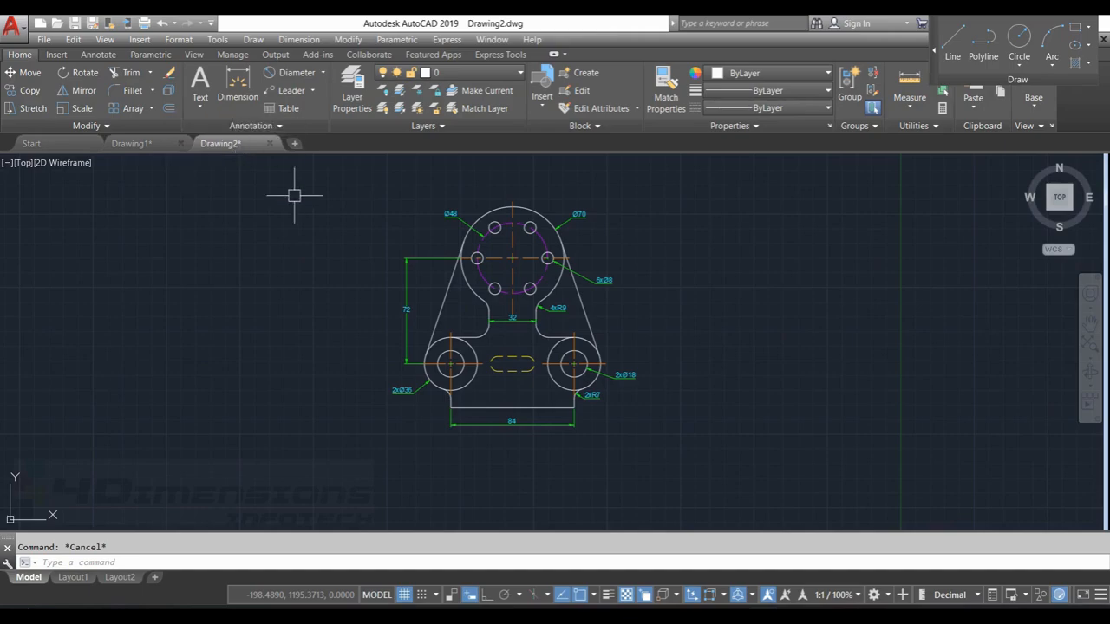
left_click(180, 143)
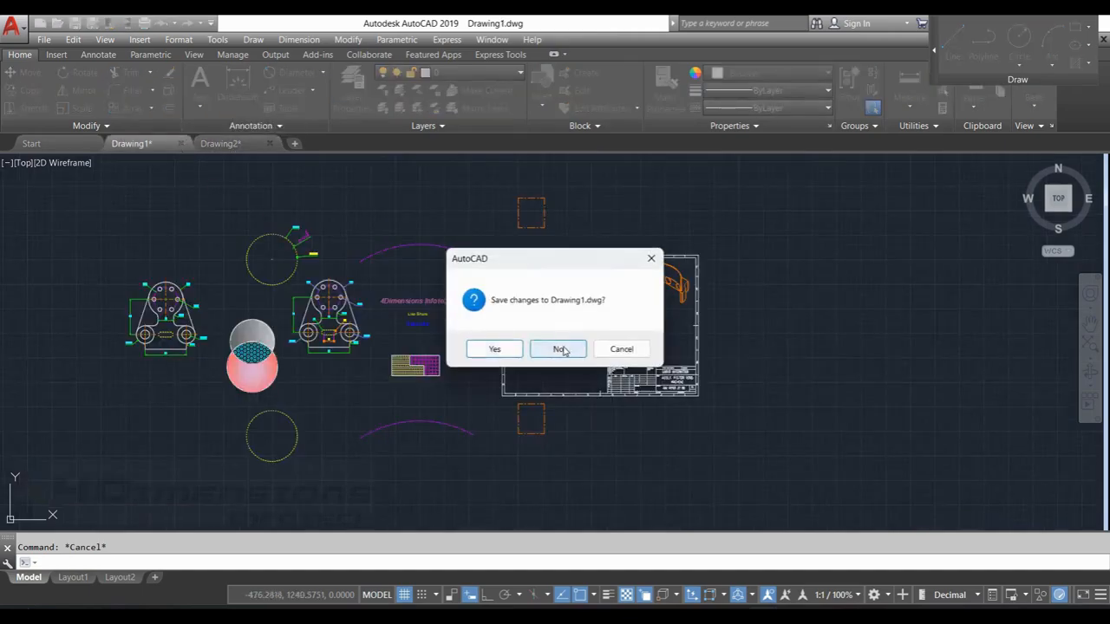
left_click(498, 349)
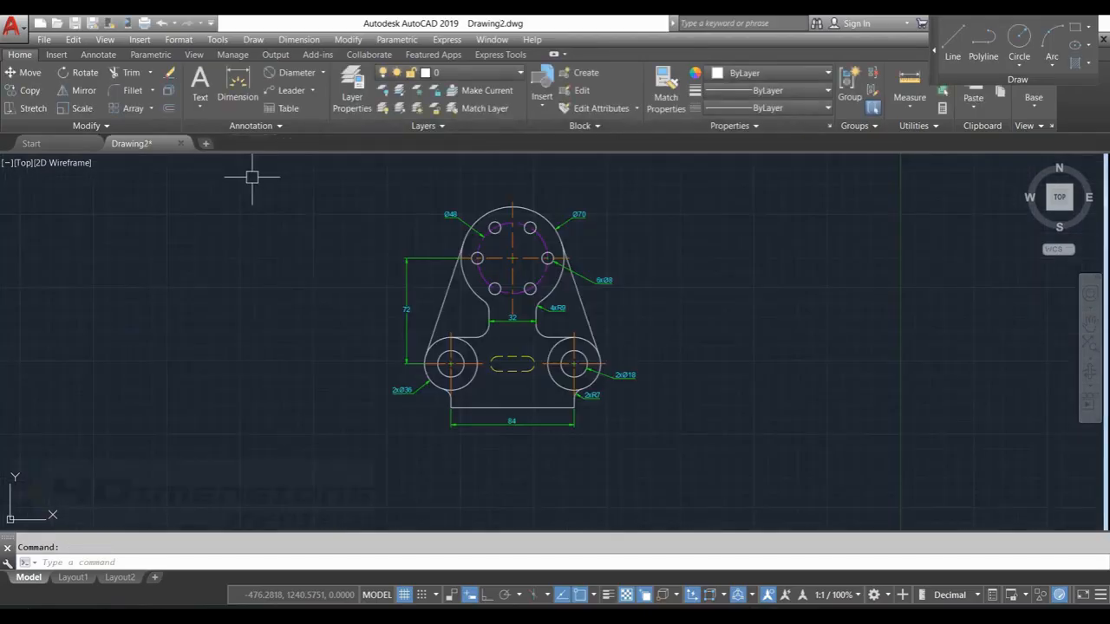
Step: Reopen DesignCenter, check which open drawings it lists, and close it
type("ad")
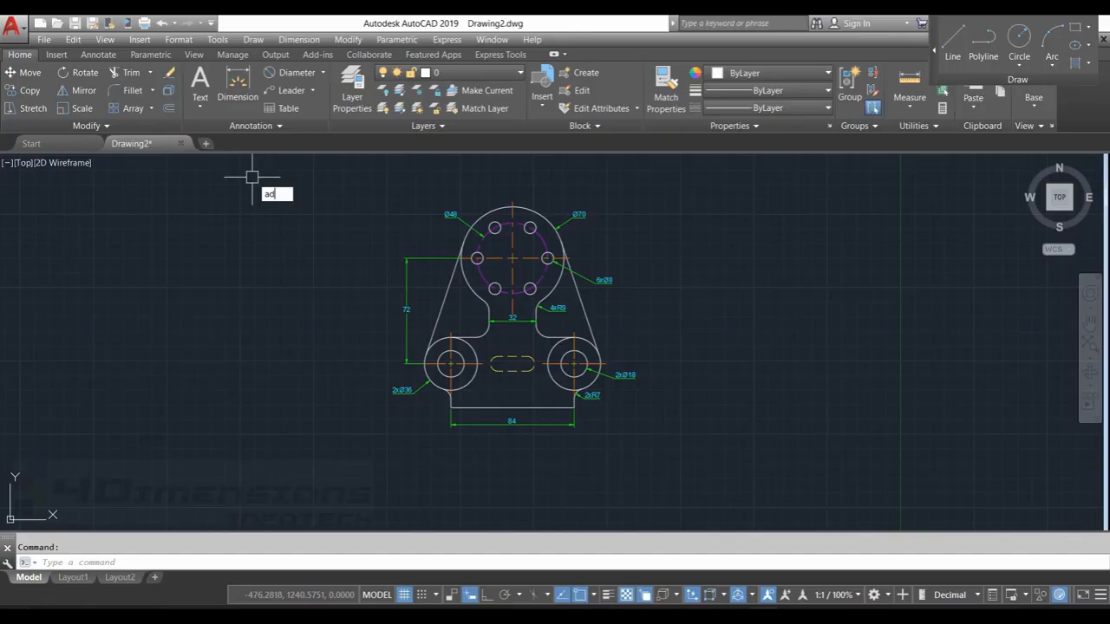
type("c")
key("Return")
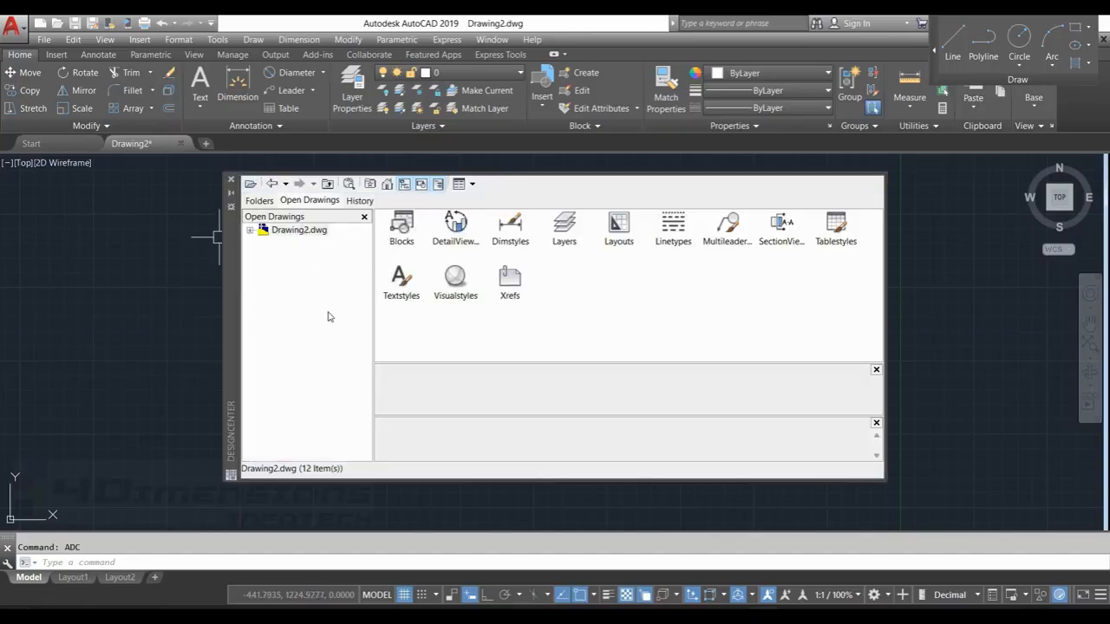
key("ctrl+2")
scroll(686, 266, "down", 3)
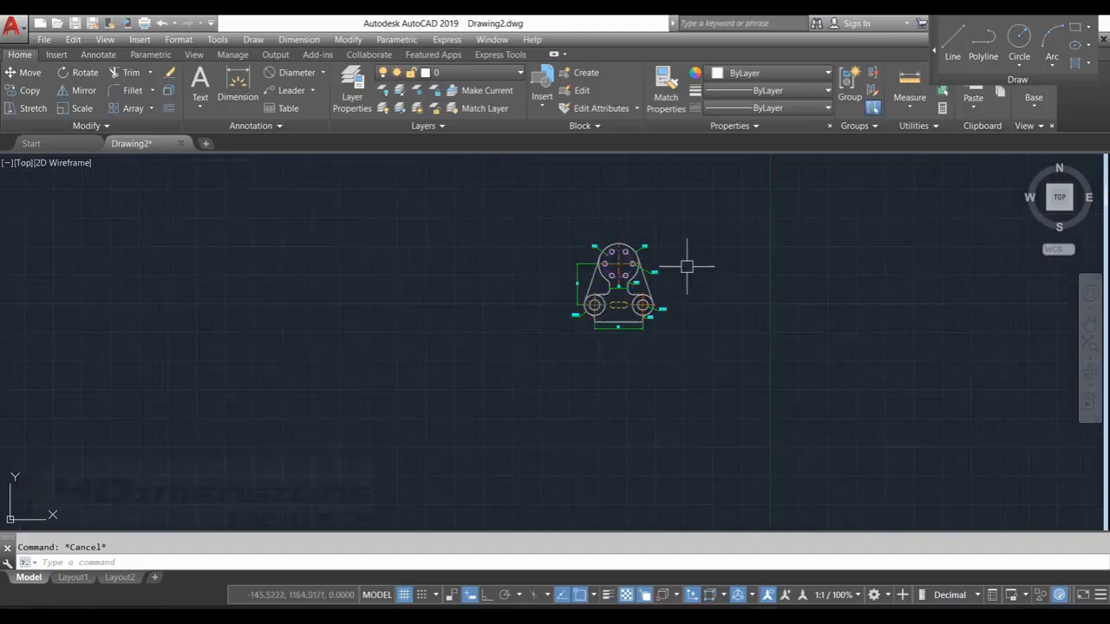
scroll(691, 260, "up", 3)
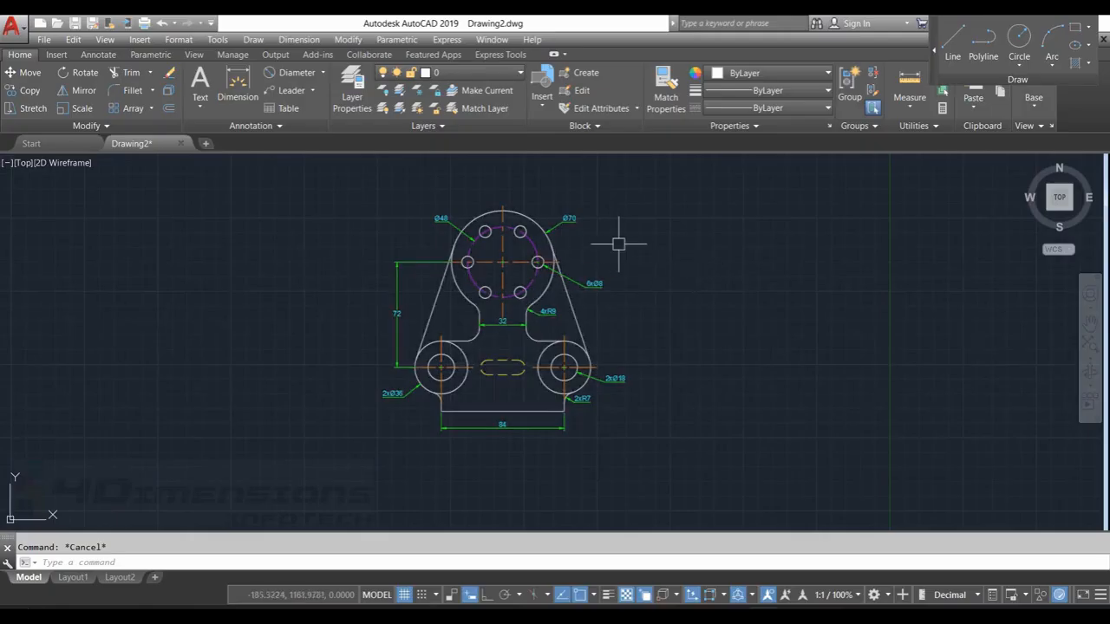